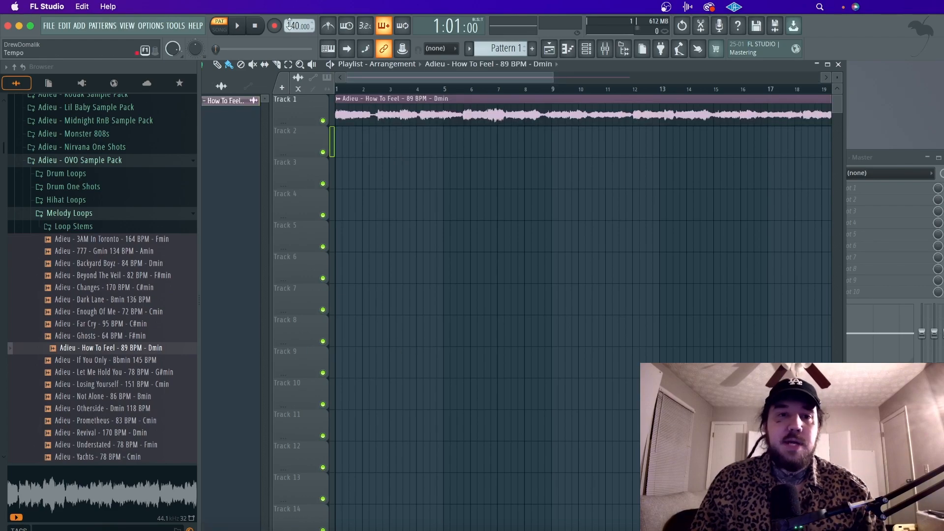
# Set the project tempo to 89 BPM and play the arrangement with the How To Feel melody loop
pyautogui.moveTo(291, 23)
pyautogui.mouseDown()
pyautogui.moveTo(291, 40)
pyautogui.moveTo(291, 31)
pyautogui.mouseUp()
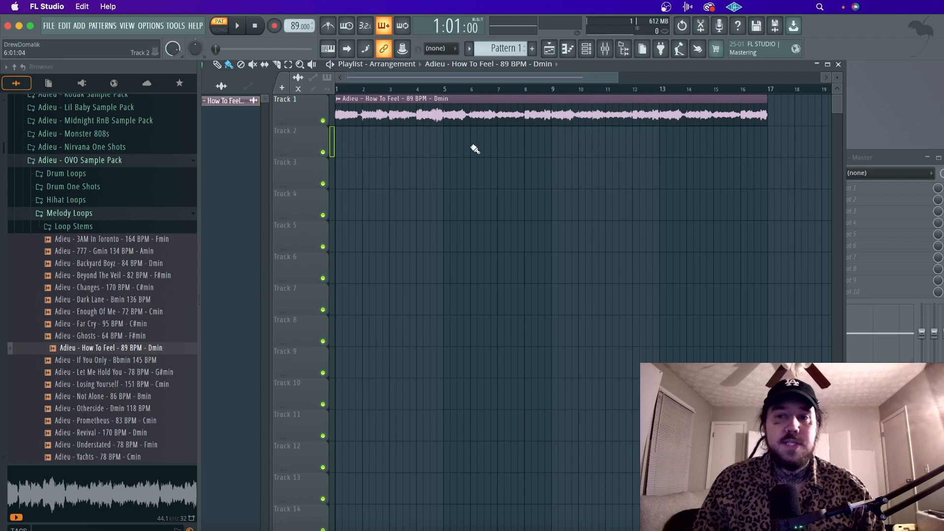
pyautogui.press('space')
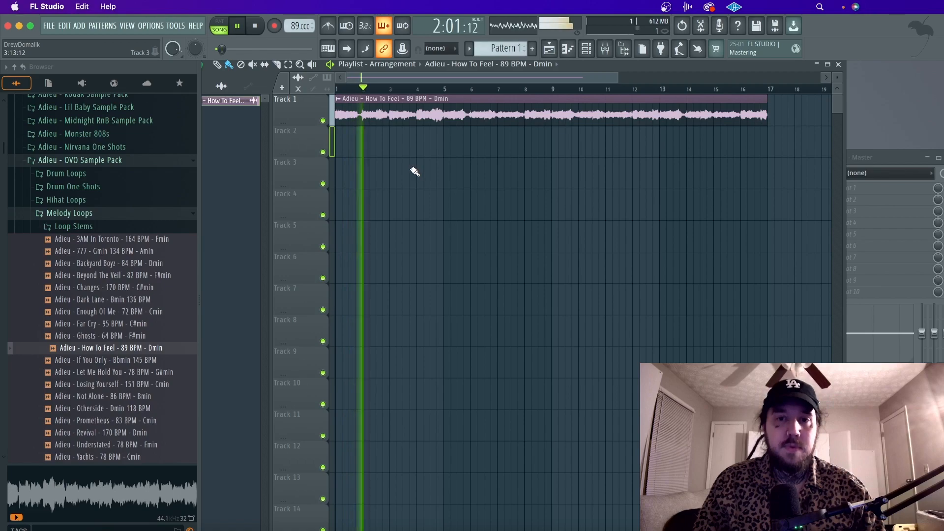
# Collapse the Melody Loops folder, expand Drum One Shots in the OVO Sample Pack, and stop playback
pyautogui.click(131, 218)
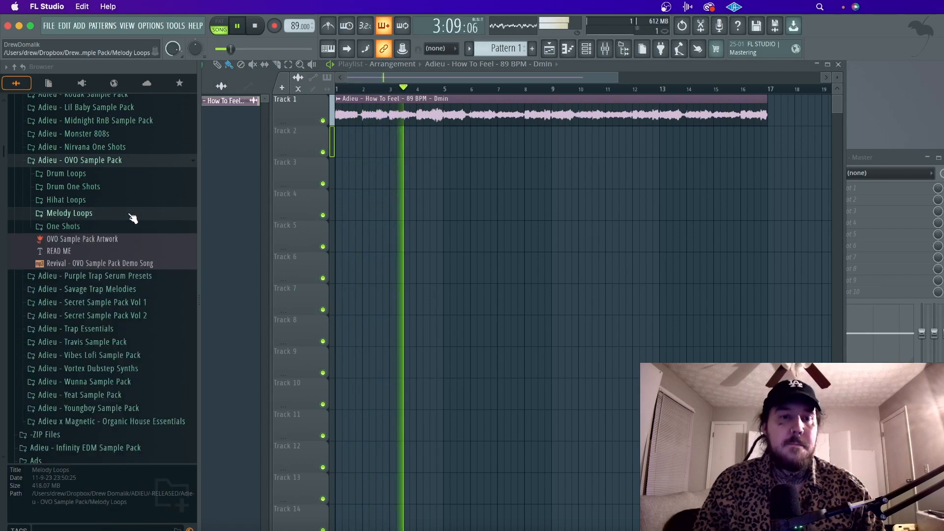
pyautogui.click(126, 190)
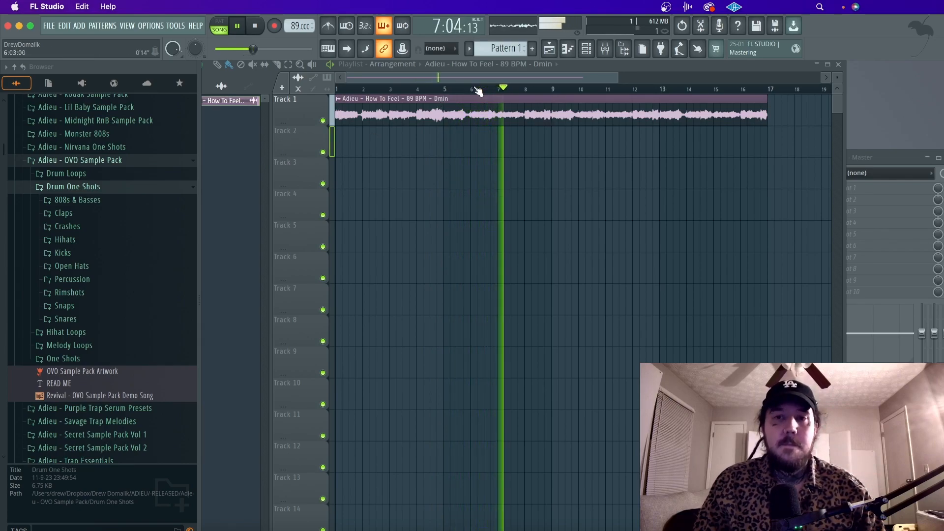
pyautogui.press('space')
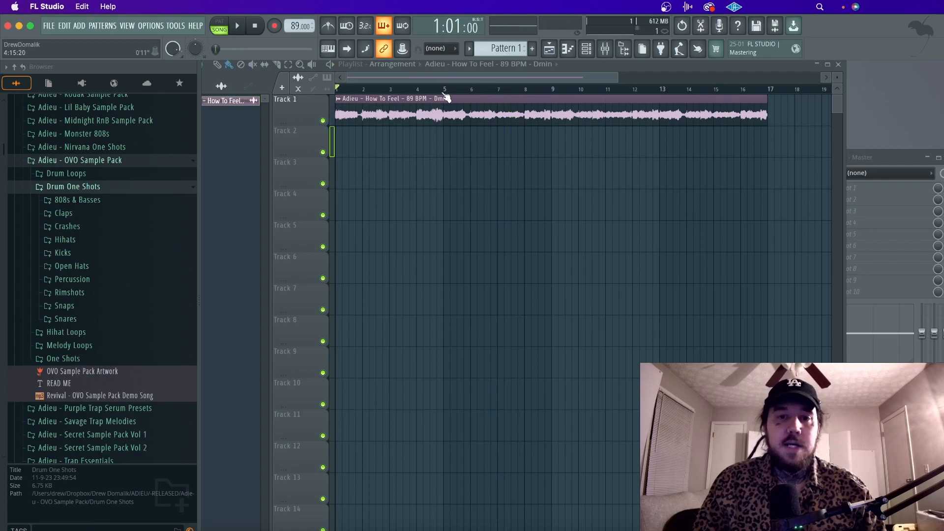
# Select bars 5 to 9 on the playlist timeline and show the mixer and channel rack
pyautogui.moveTo(442, 93); pyautogui.dragTo(553, 94)
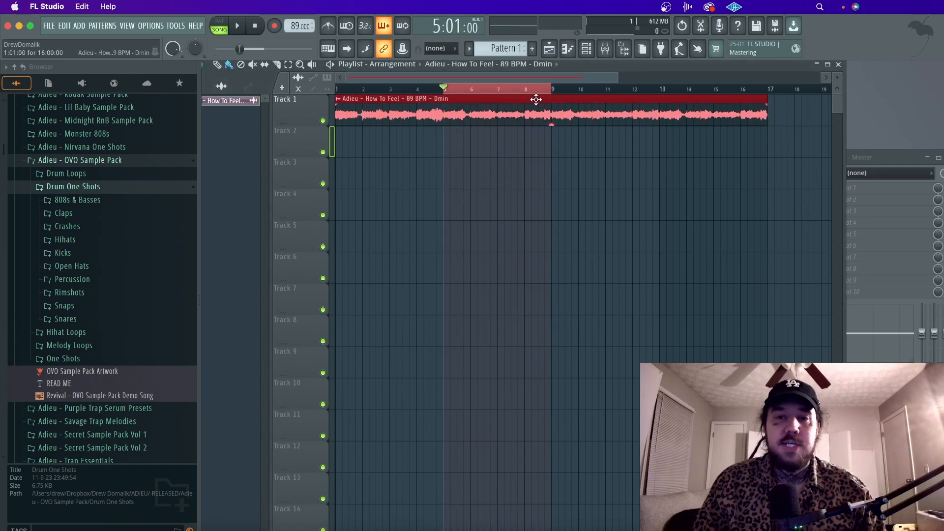
pyautogui.click(586, 48)
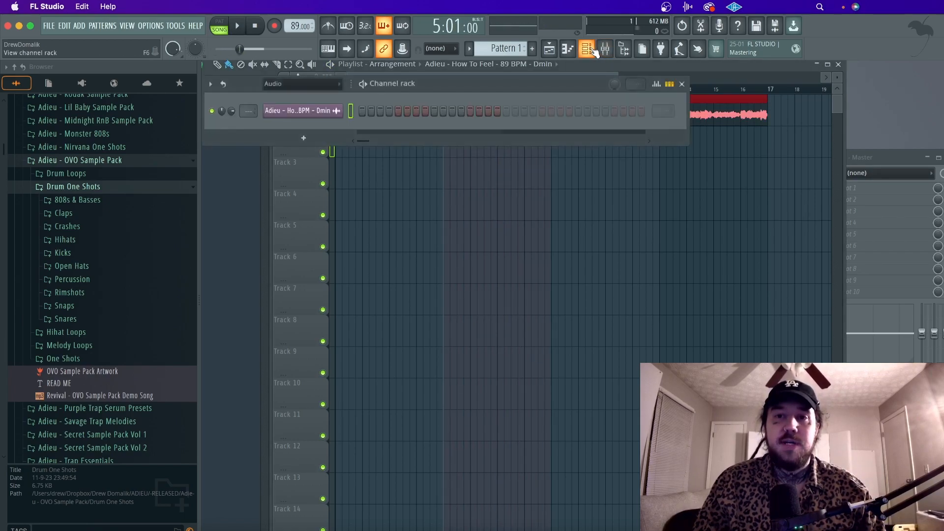
pyautogui.click(605, 48)
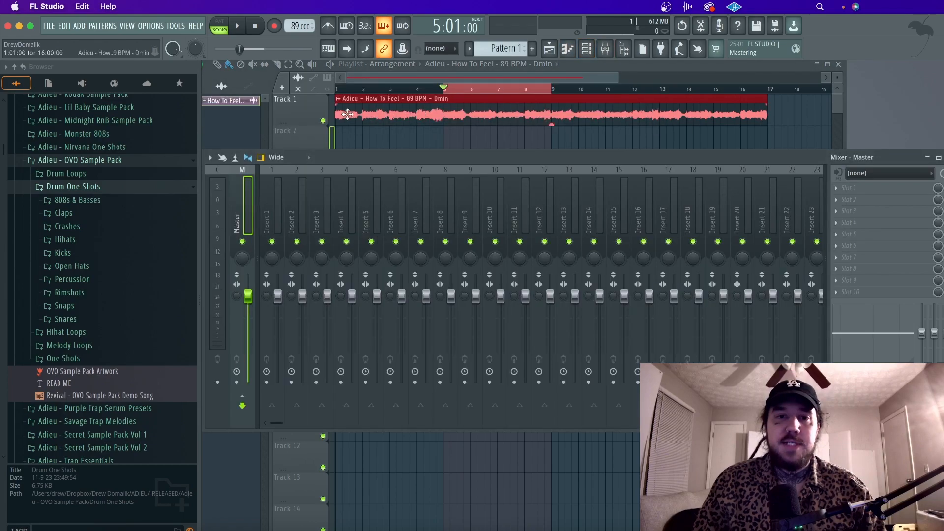
pyautogui.click(586, 48)
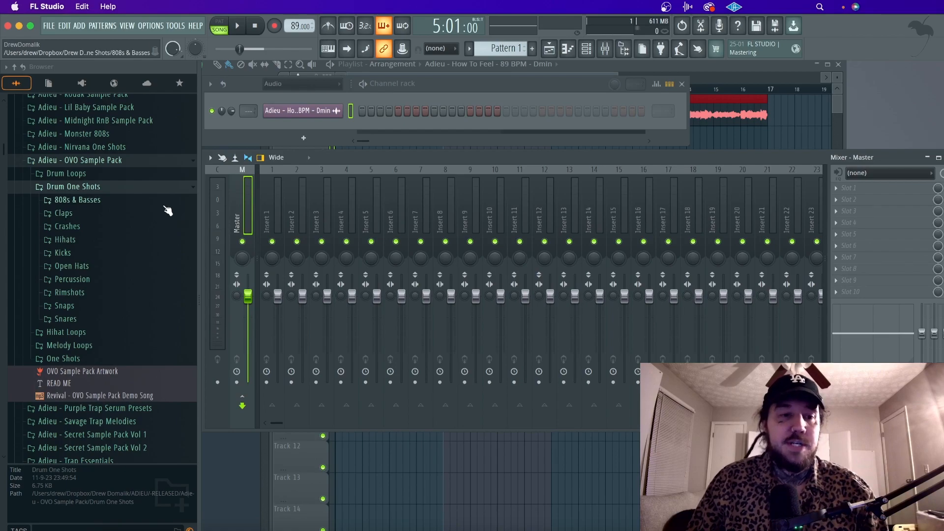
# Audition samples in the Kicks folder and add Adieu - Alpha Kick to the channel rack
pyautogui.click(172, 252)
pyautogui.click(132, 239)
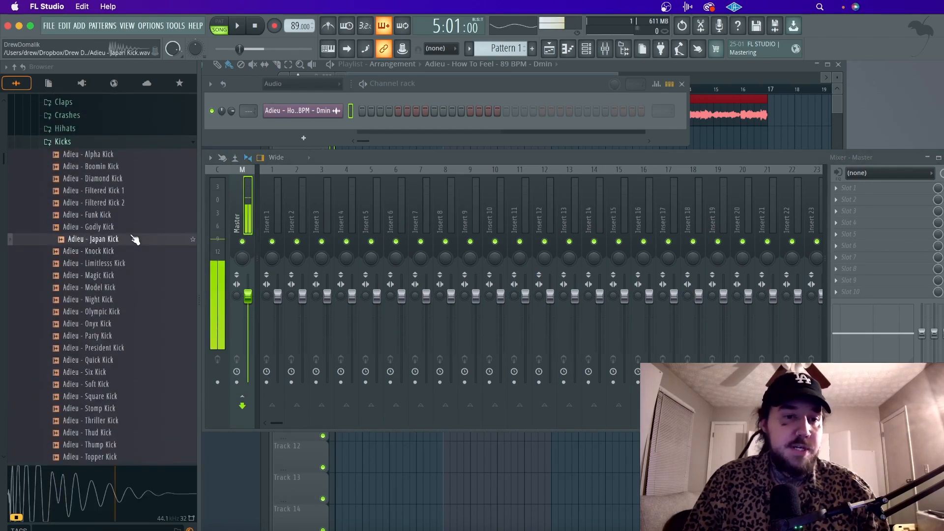
pyautogui.click(122, 251)
pyautogui.click(123, 263)
pyautogui.click(122, 202)
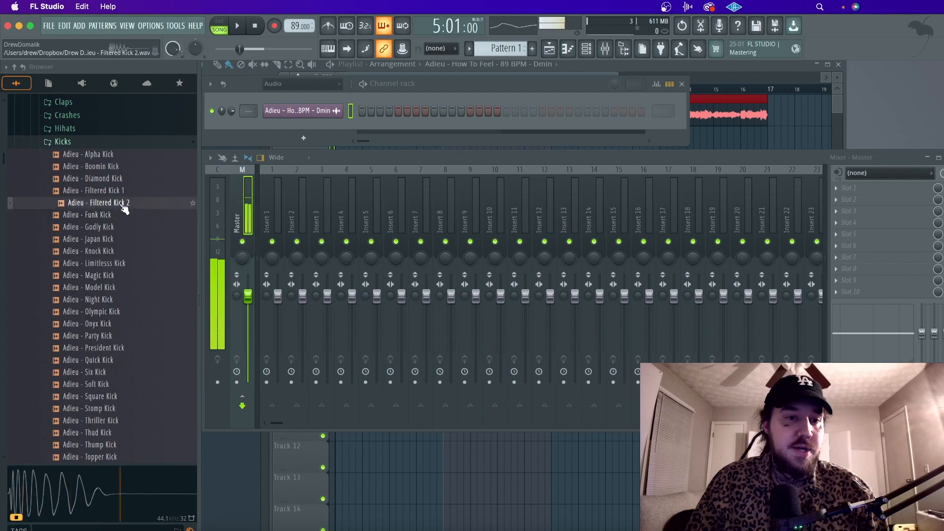
pyautogui.click(122, 167)
pyautogui.click(121, 155)
pyautogui.click(119, 158)
pyautogui.click(120, 158)
pyautogui.click(105, 158)
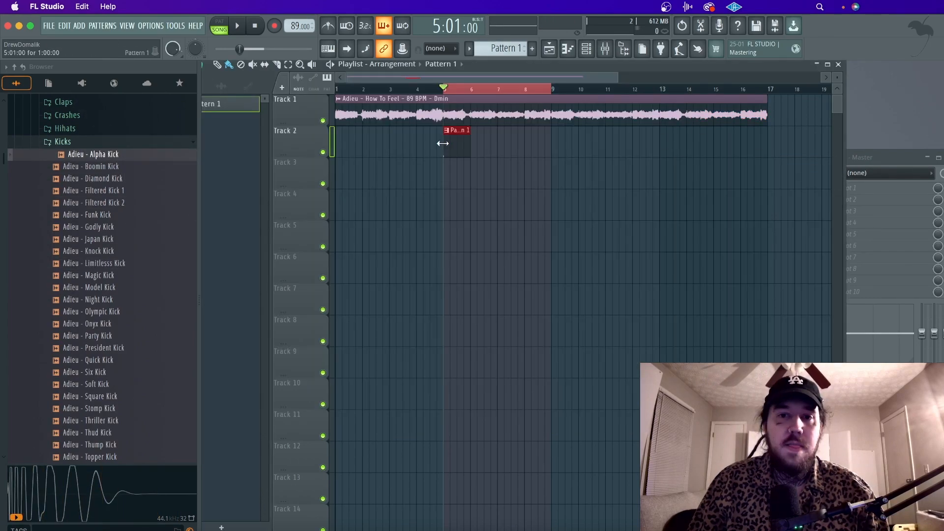
# Extend the Pattern 1 clip on Track 2 to four bars and play the selection with the channel rack shown
pyautogui.moveTo(469, 148); pyautogui.dragTo(551, 148)
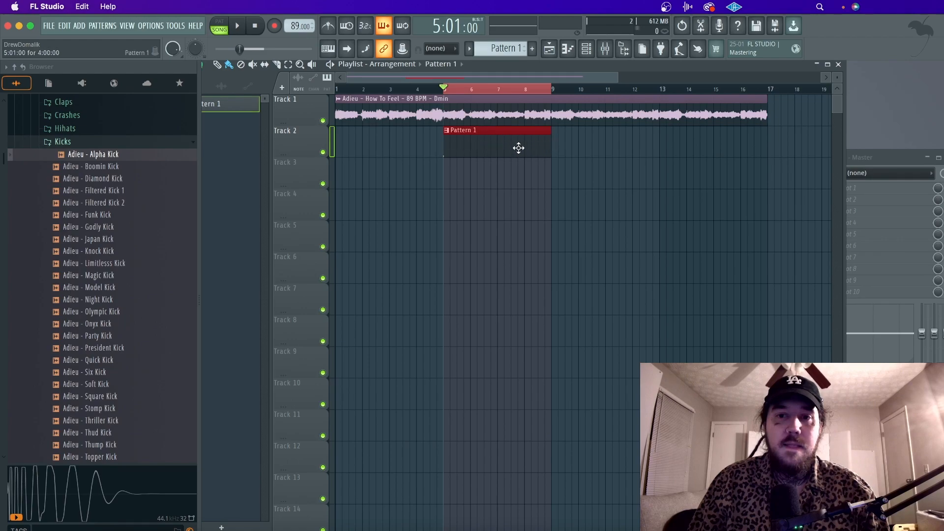
pyautogui.press('space')
pyautogui.click(586, 48)
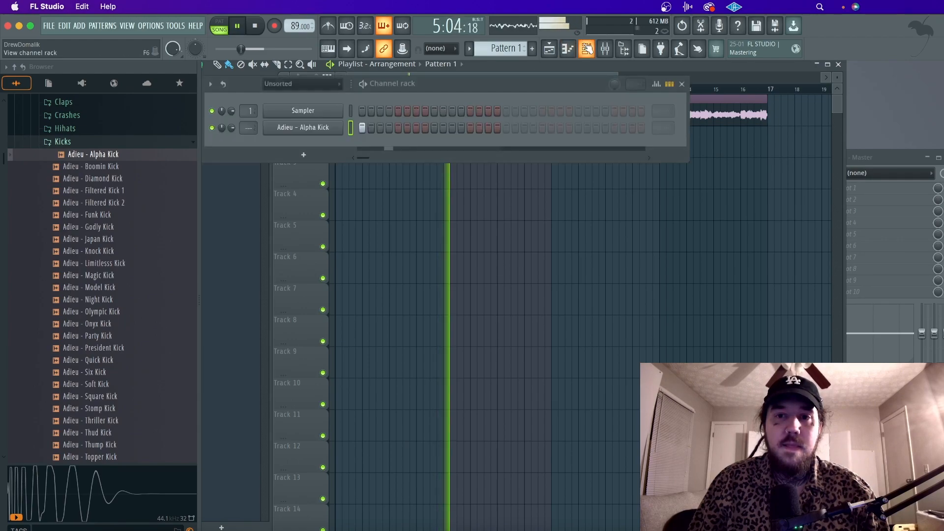
# Program Alpha Kick hits on steps 7, 10, 17 and 18, trying out steps 11 and 15 along the way
pyautogui.click(416, 128)
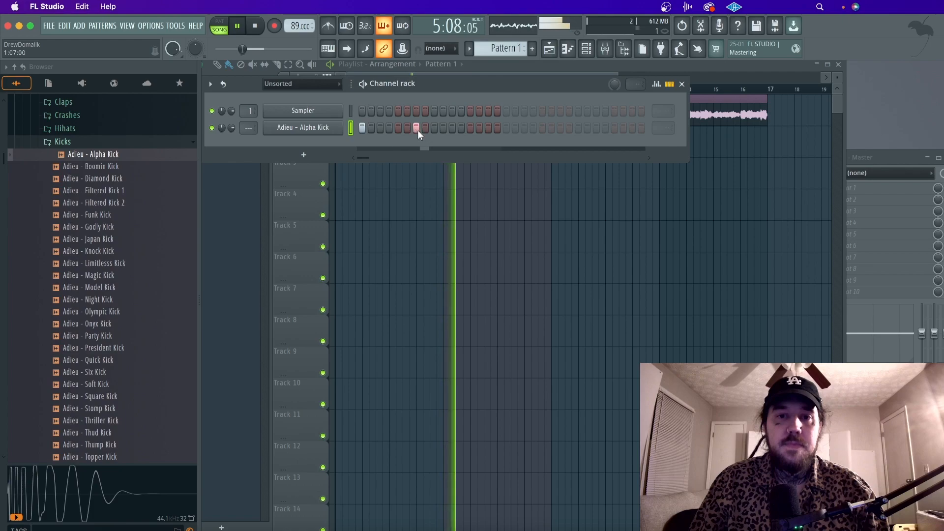
pyautogui.click(451, 129)
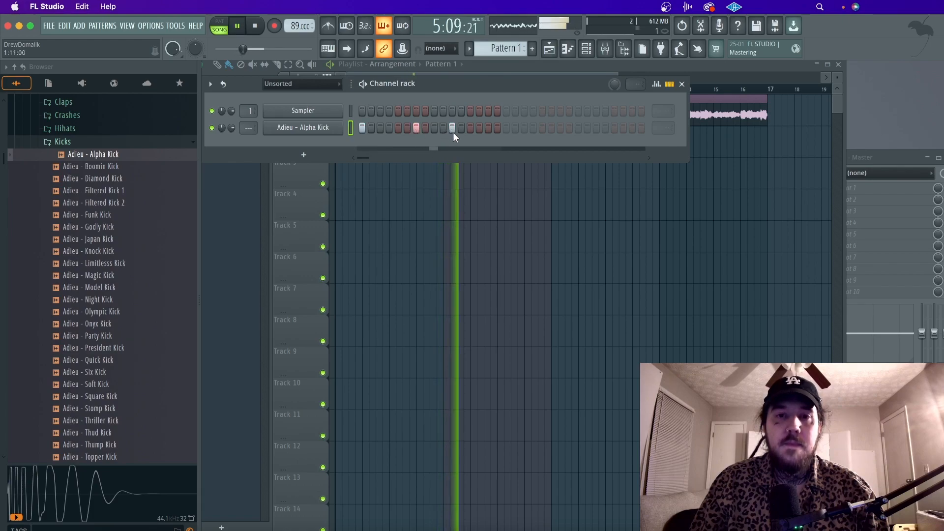
pyautogui.click(450, 127)
pyautogui.click(443, 127)
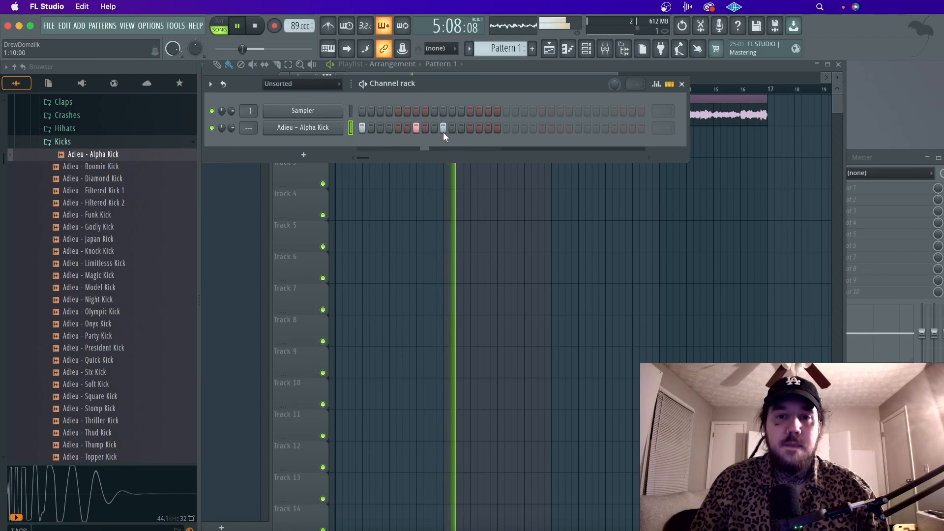
pyautogui.click(487, 128)
pyautogui.click(504, 128)
pyautogui.click(515, 129)
pyautogui.click(488, 128)
# Add an Alpha Kick hit on step 2 and move the step 10 hit to step 11
pyautogui.click(371, 128)
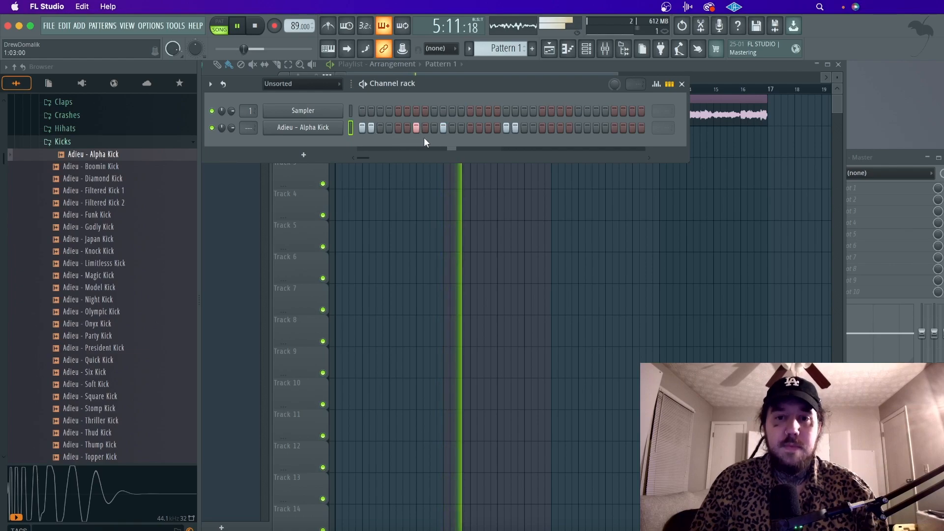
pyautogui.click(445, 128)
pyautogui.click(450, 128)
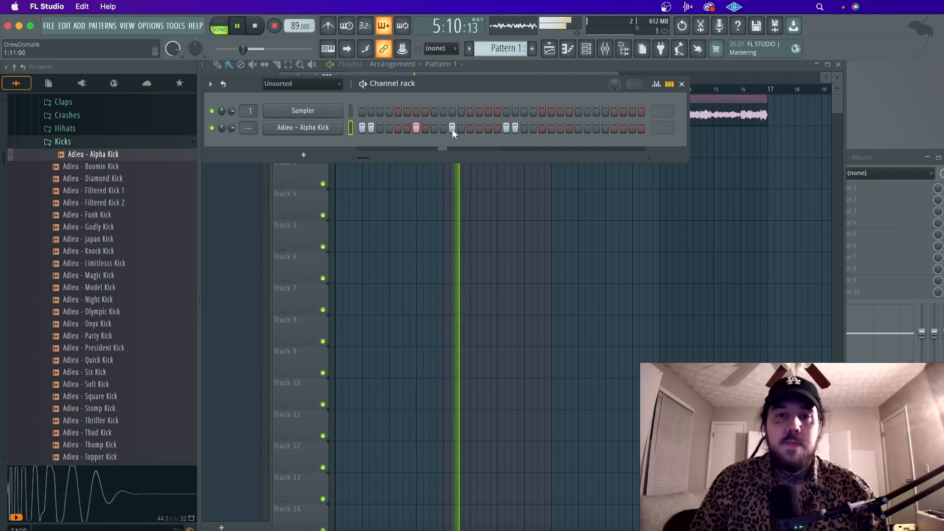
# Add Alpha Kick hits on steps 23, 27 and 32, and stop playback
pyautogui.click(561, 129)
pyautogui.click(596, 128)
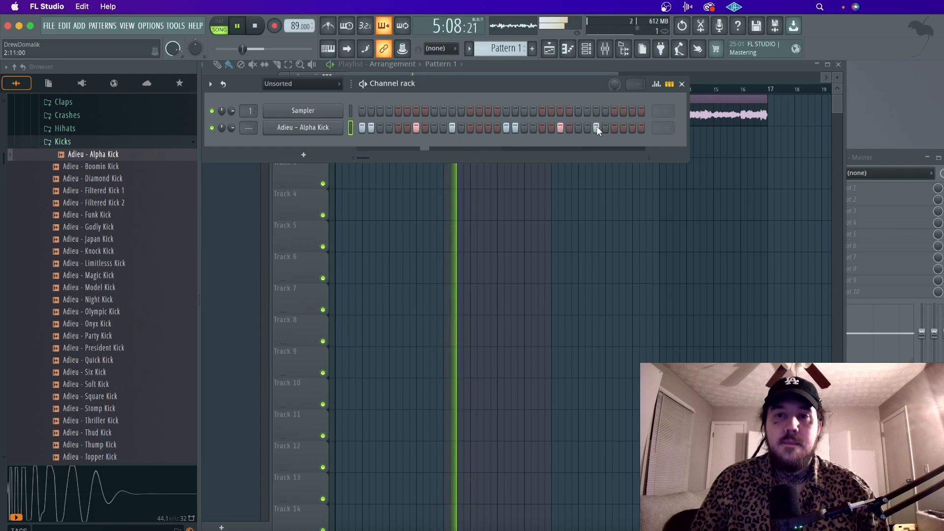
pyautogui.click(639, 128)
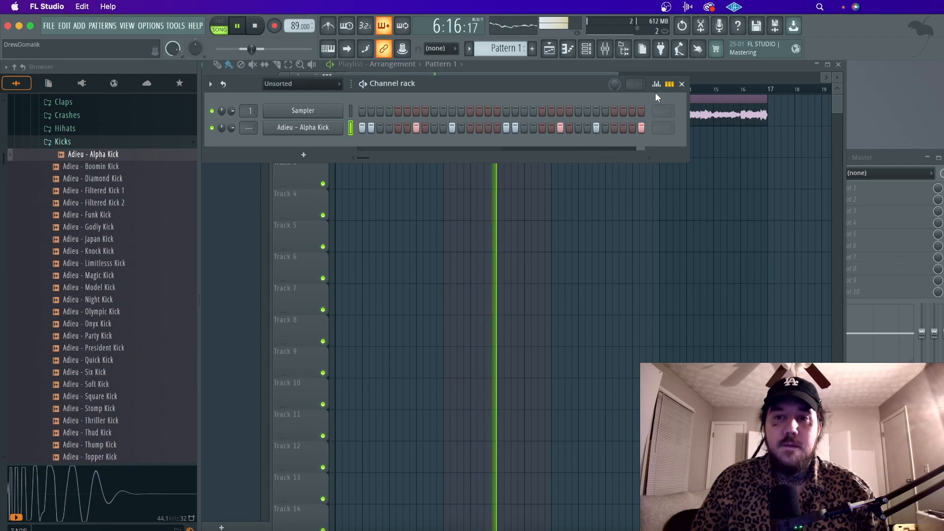
pyautogui.press('space')
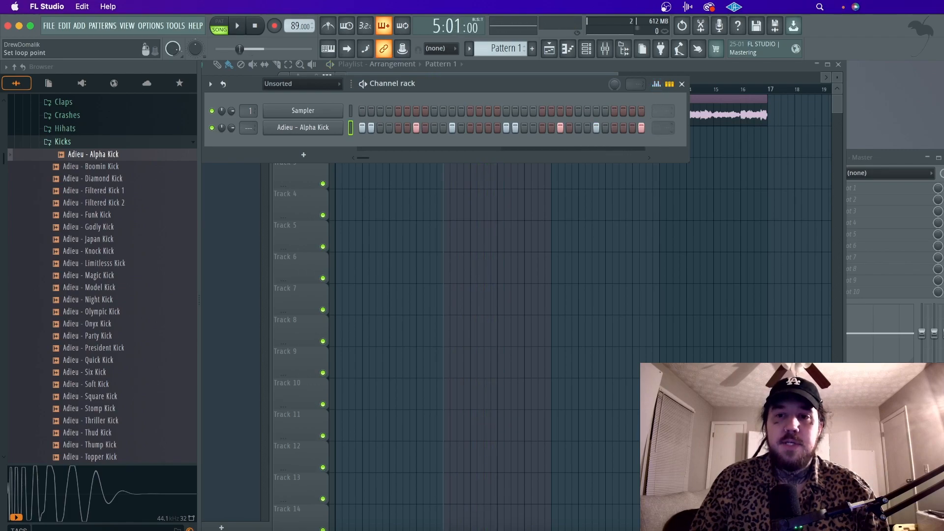
# Lower the velocity of the Alpha Kick hit on step 32 to roughly half of the others and play the result
pyautogui.click(657, 85)
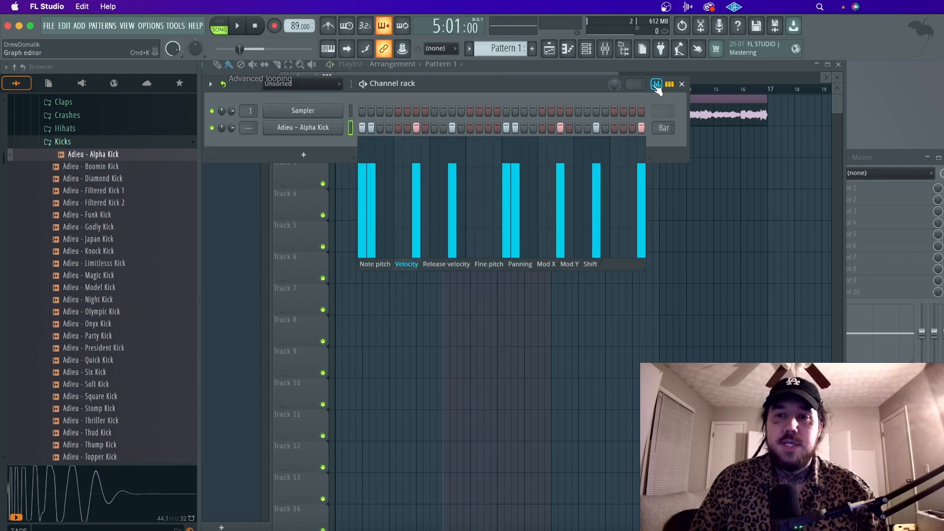
pyautogui.click(642, 208)
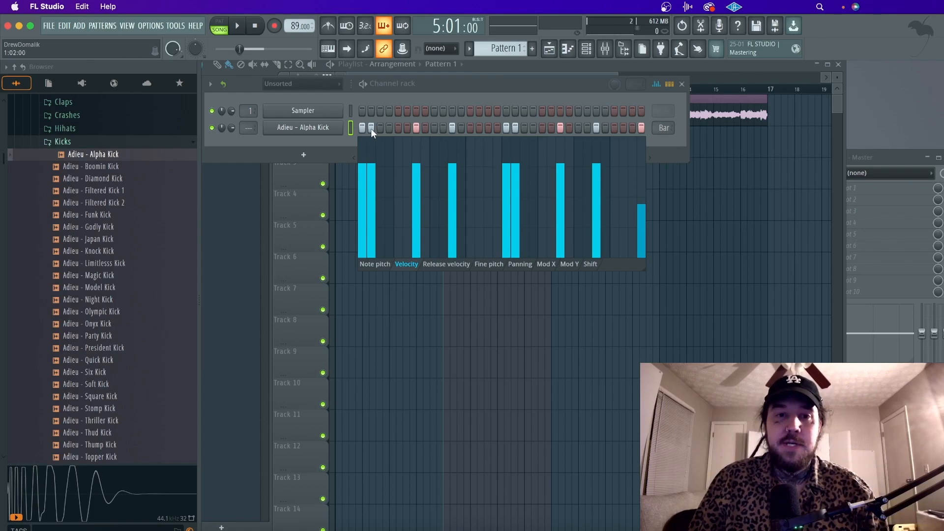
pyautogui.press('space')
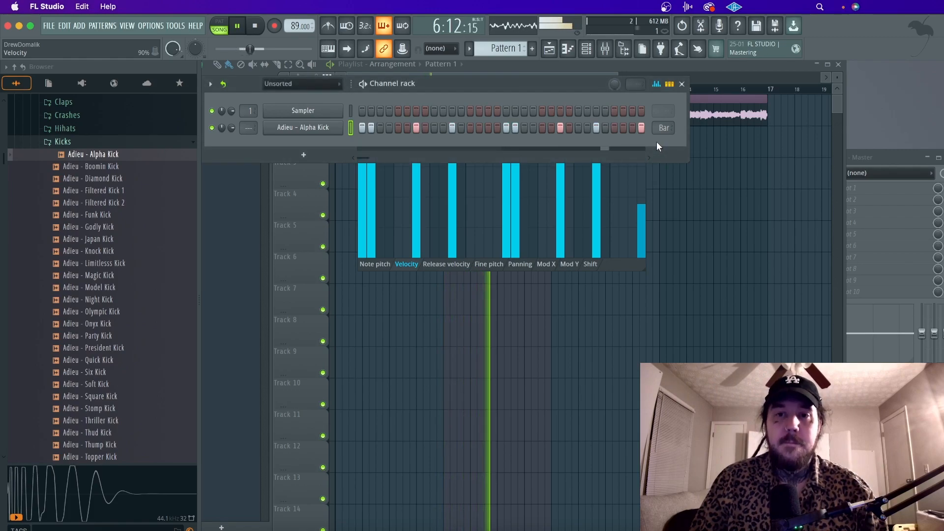
pyautogui.click(656, 83)
pyautogui.press('space')
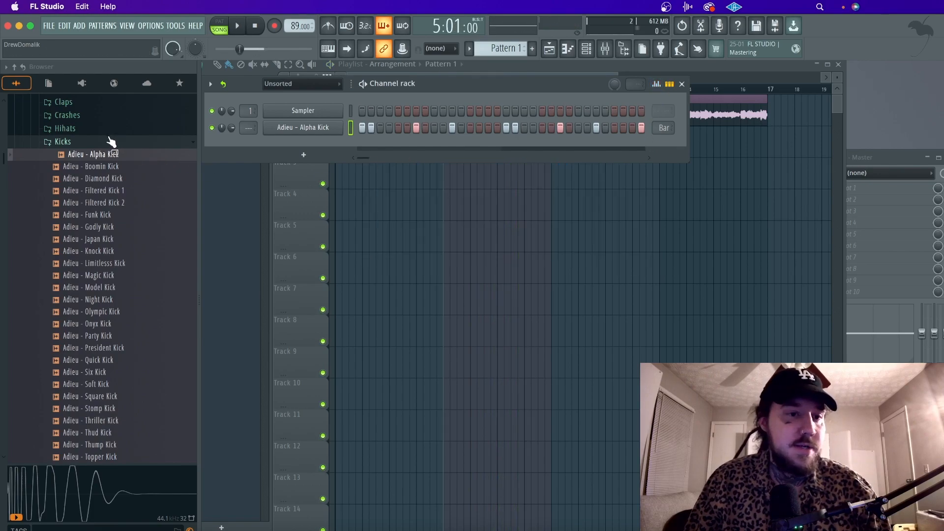
# Audition samples in the Snares folder and add Adieu - Clap Snare as a new channel below the kick
pyautogui.click(106, 143)
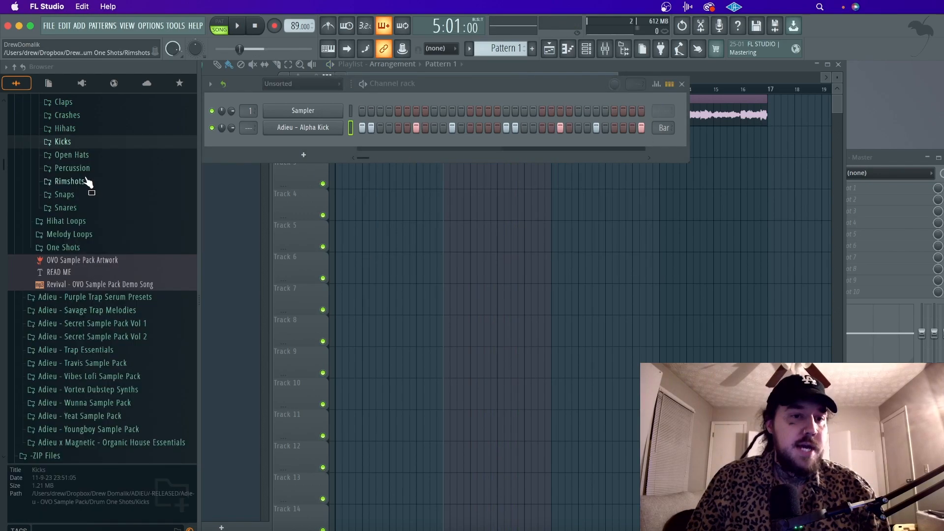
pyautogui.click(83, 207)
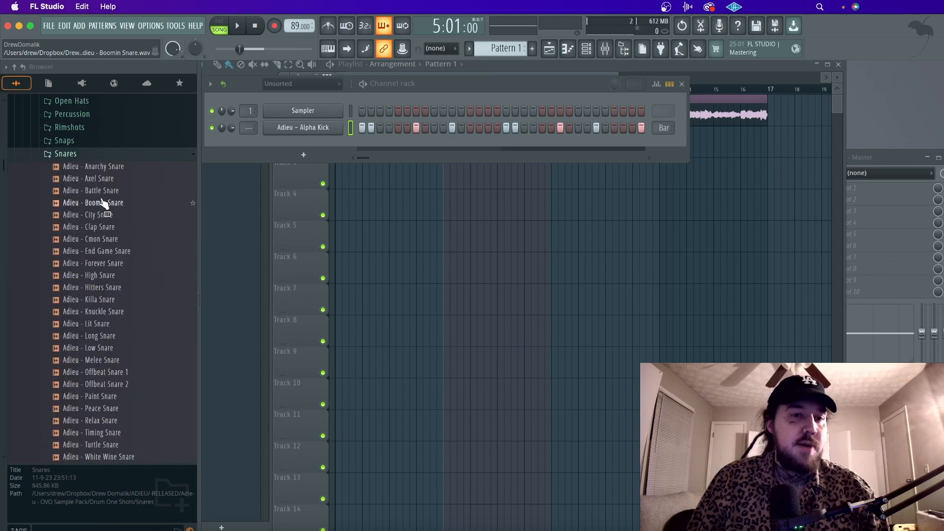
pyautogui.click(110, 215)
pyautogui.click(110, 227)
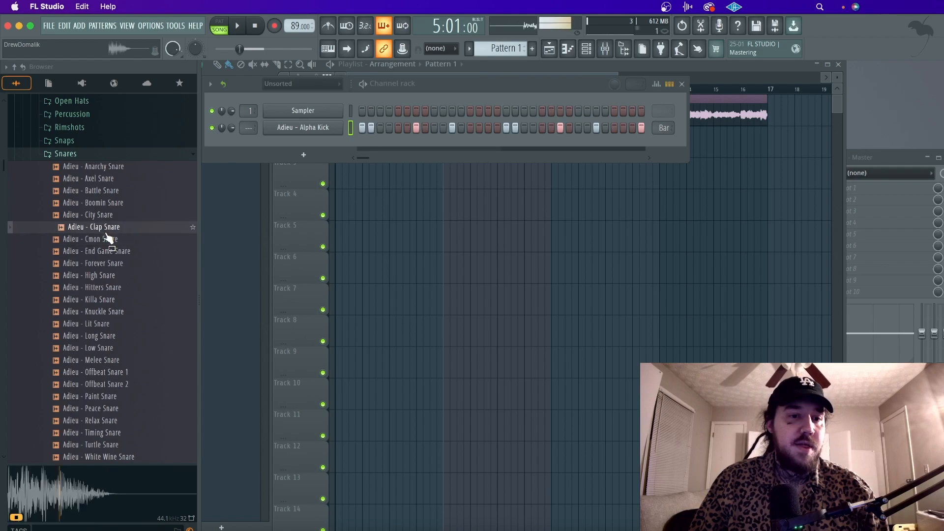
pyautogui.moveTo(107, 236); pyautogui.dragTo(344, 146)
# Program Clap Snare hits on steps 5 and 13 during playback and slightly adjust the snare channel's volume
pyautogui.click(399, 144)
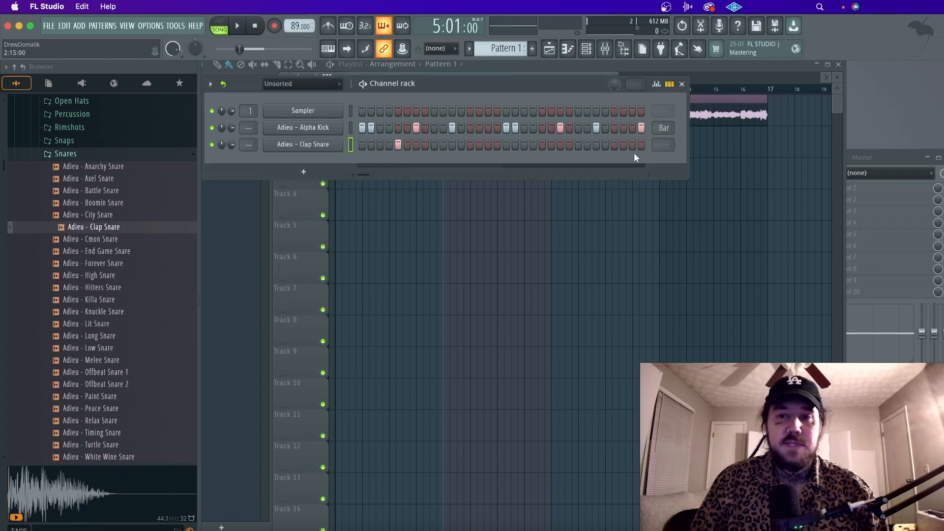
pyautogui.press('space')
pyautogui.click(470, 144)
pyautogui.moveTo(231, 145); pyautogui.dragTo(231, 142)
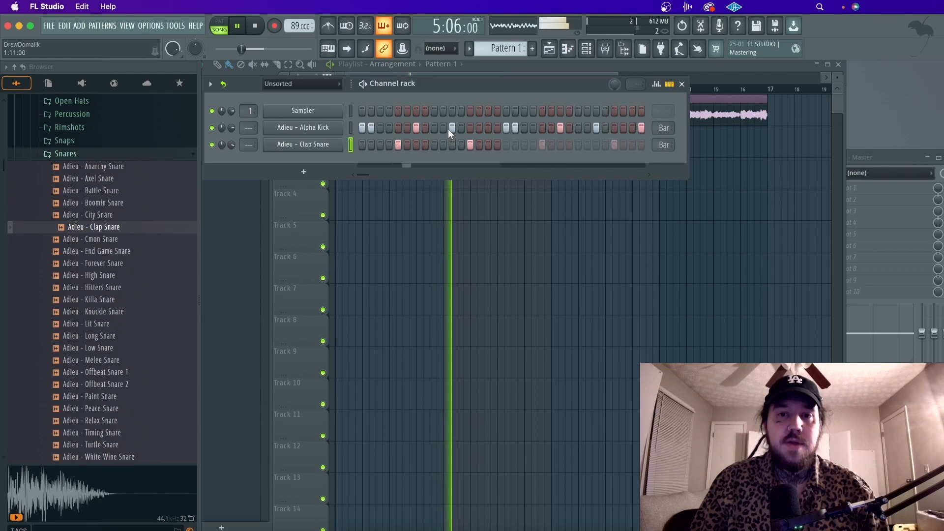
# Move the Alpha Kick hits from step 7 to step 8 and from step 23 to step 24
pyautogui.click(416, 128)
pyautogui.click(407, 127)
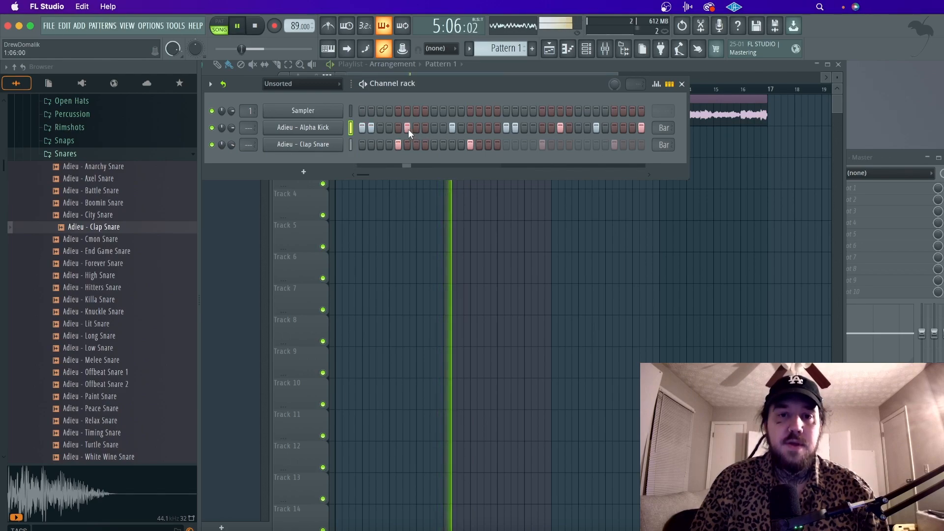
pyautogui.click(407, 128)
pyautogui.click(425, 128)
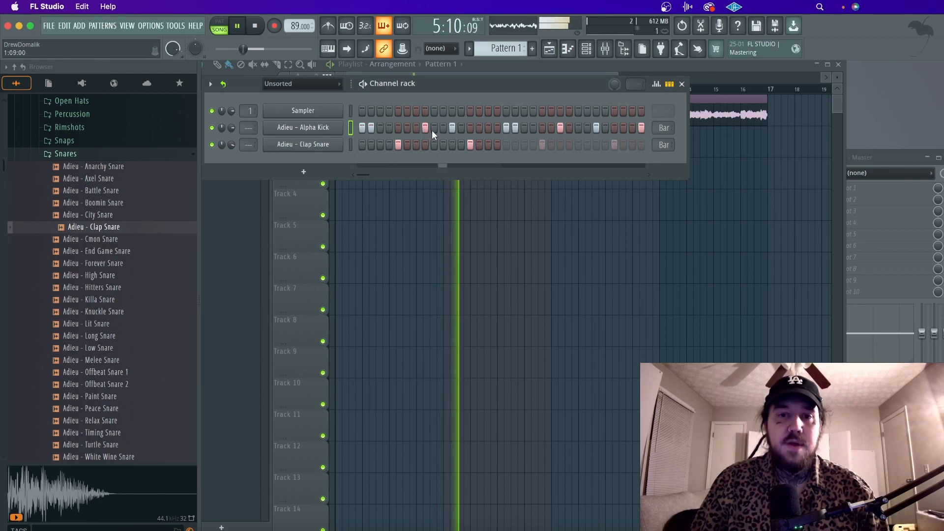
pyautogui.click(560, 128)
pyautogui.click(569, 127)
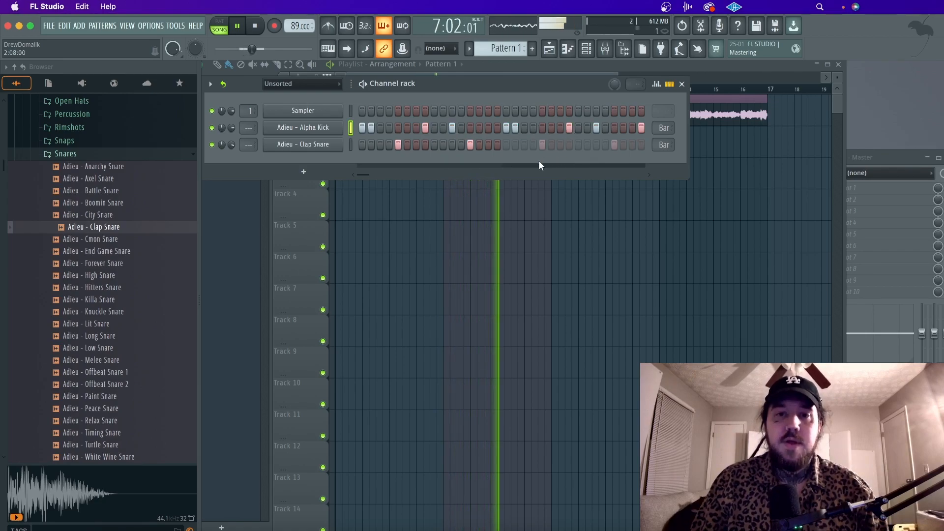
# Raise the velocity of the Alpha Kick hit on step 32 to about 67%
pyautogui.click(656, 84)
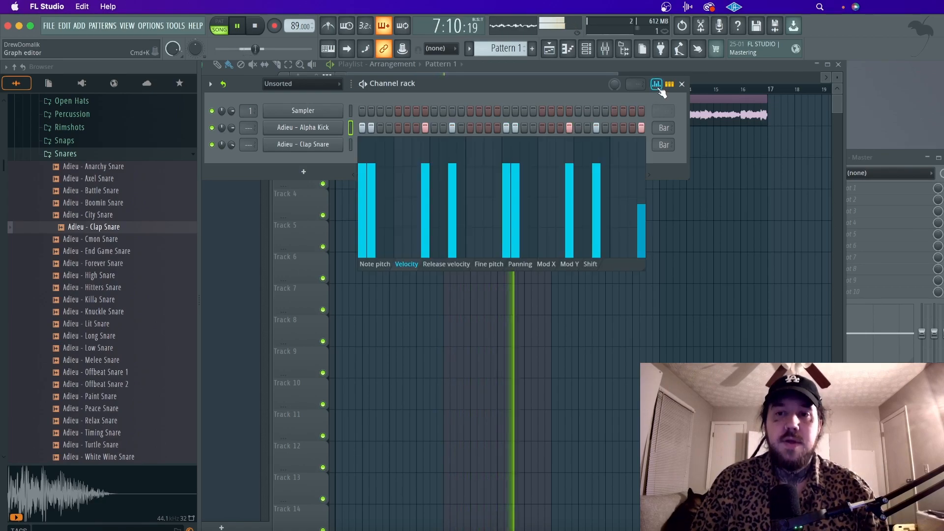
pyautogui.click(642, 182)
pyautogui.click(662, 158)
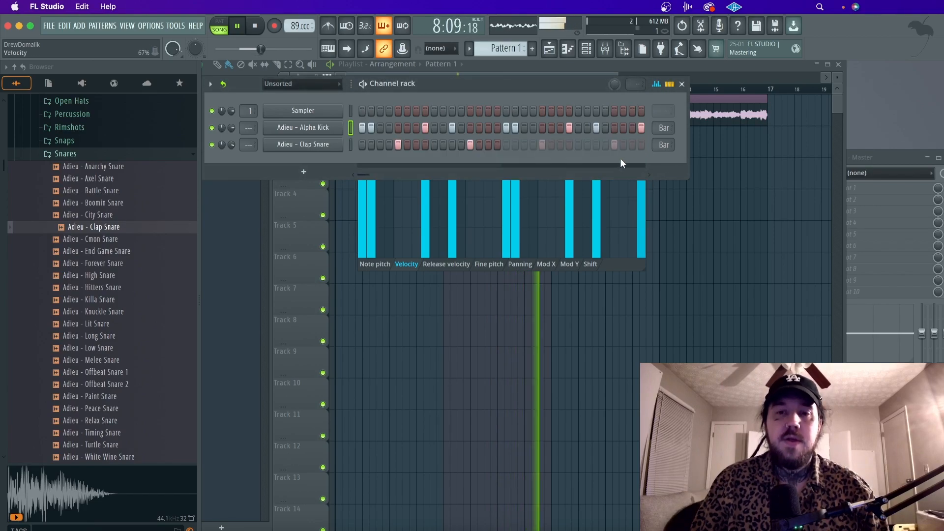
# Stop playback, audition samples in the Snaps folder and add Adieu - Think Snap as a new channel below the Clap Snare
pyautogui.click(109, 155)
pyautogui.click(105, 144)
pyautogui.press('space')
pyautogui.click(108, 225)
pyautogui.press('Down')
pyautogui.press('Down')
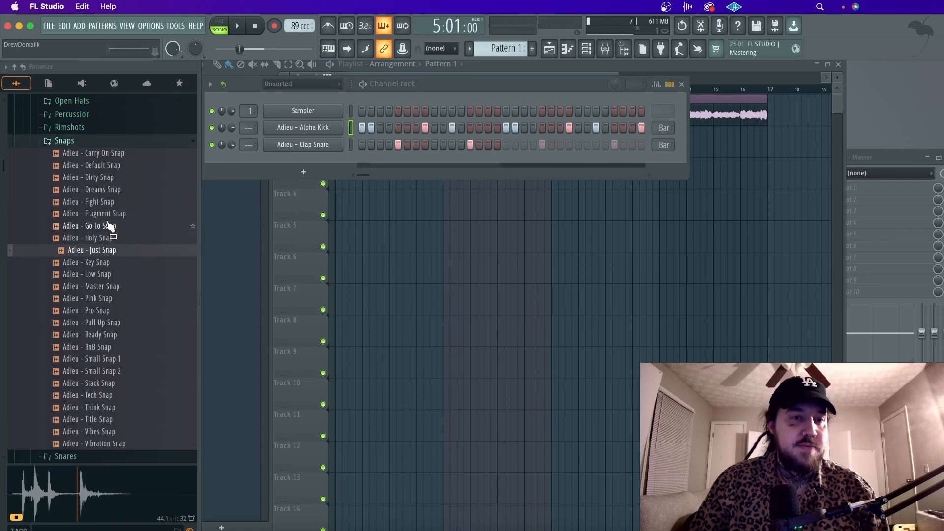
pyautogui.press('Down')
pyautogui.press('Down')
pyautogui.press('Down')
pyautogui.press('Down')
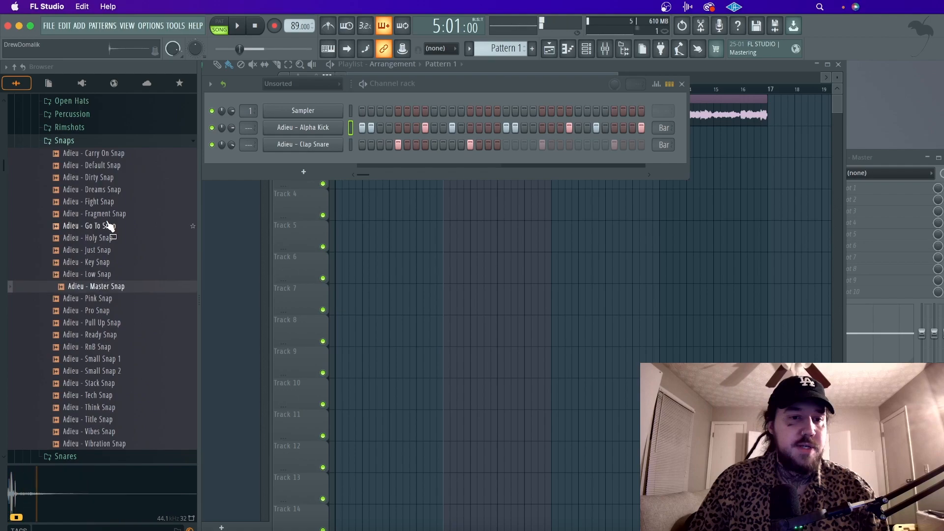
pyautogui.press('Up')
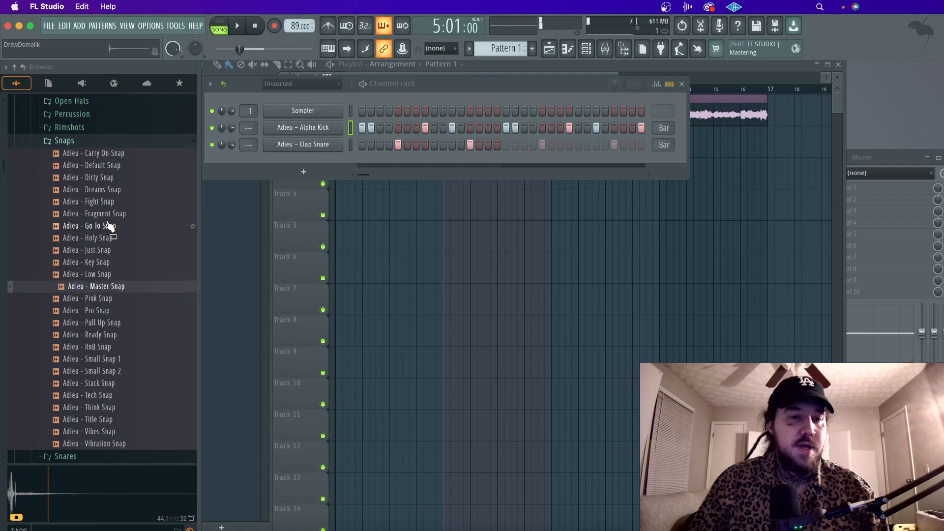
pyautogui.press('Down')
pyautogui.press('Down')
pyautogui.press('Down')
pyautogui.press('Down')
pyautogui.press('Down')
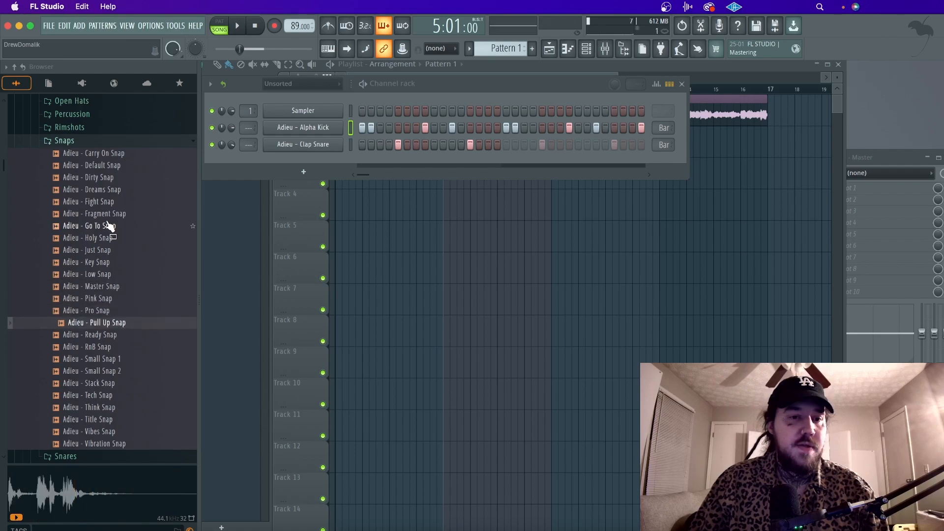
pyautogui.press('Down')
pyautogui.press('Down')
pyautogui.press('Down')
pyautogui.press('Down')
pyautogui.press('Down')
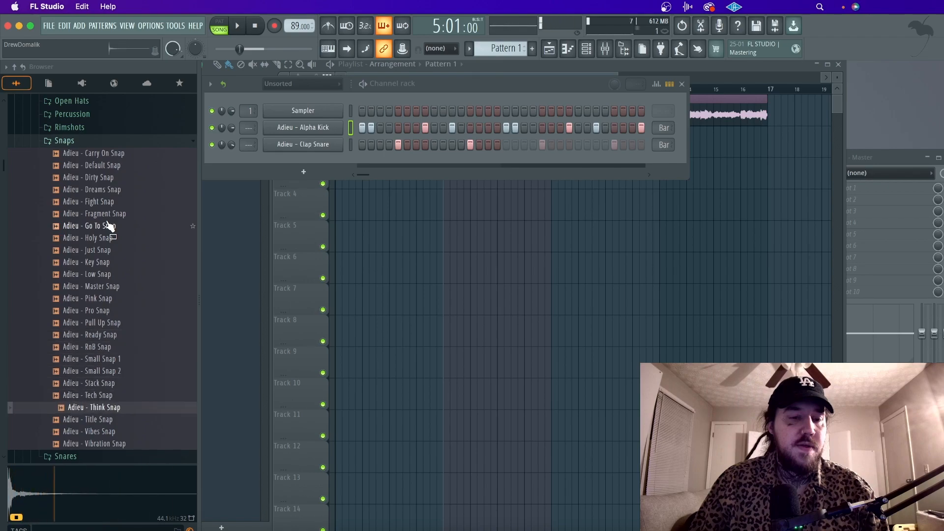
pyautogui.moveTo(105, 407); pyautogui.dragTo(337, 157)
# Program Think Snap hits on steps 5, 13, 21 and 29 and play the pattern
pyautogui.click(398, 161)
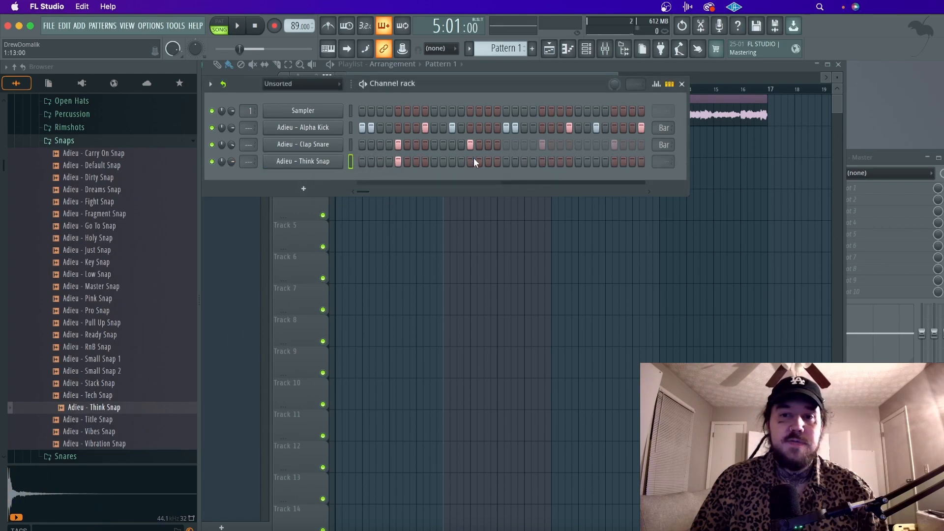
pyautogui.click(613, 161)
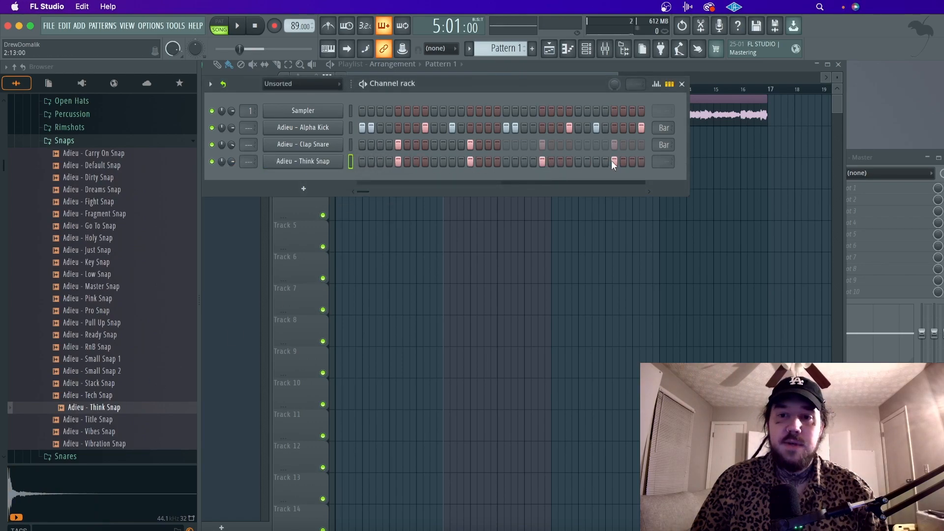
pyautogui.press('space')
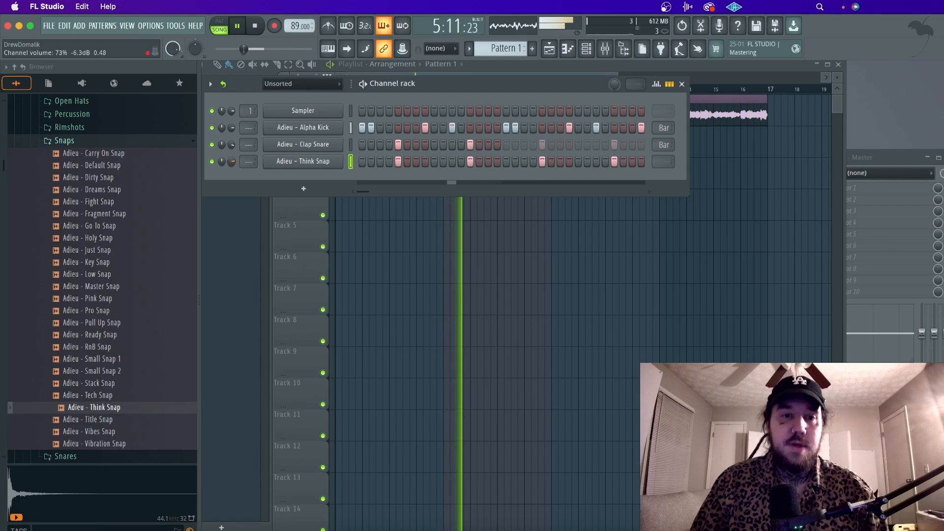
# Open the Rimshots folder, set the Think Snap channel's loop point to Bar and stop playback
pyautogui.click(120, 138)
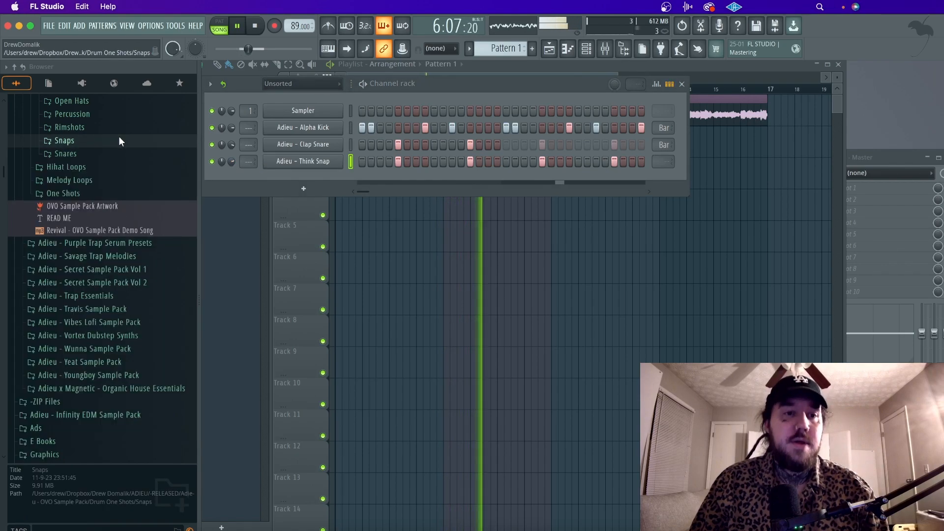
pyautogui.click(99, 127)
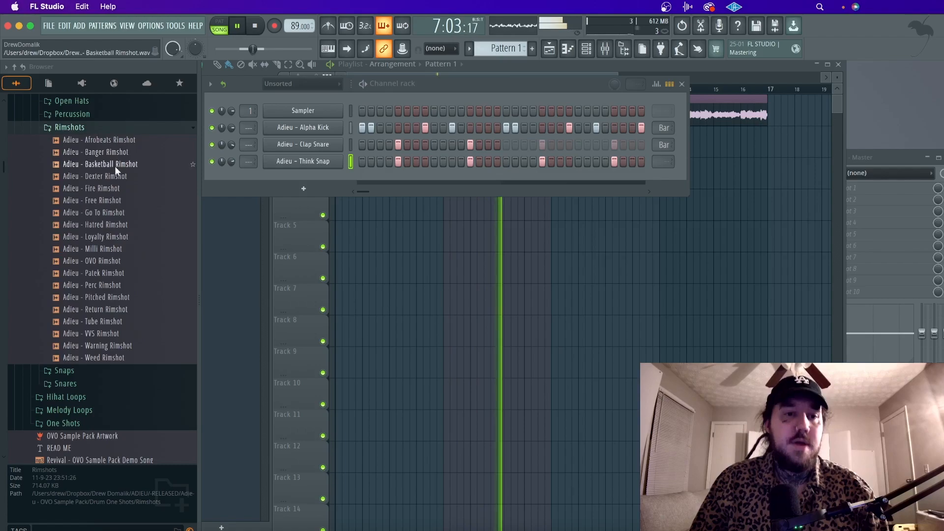
pyautogui.click(662, 161)
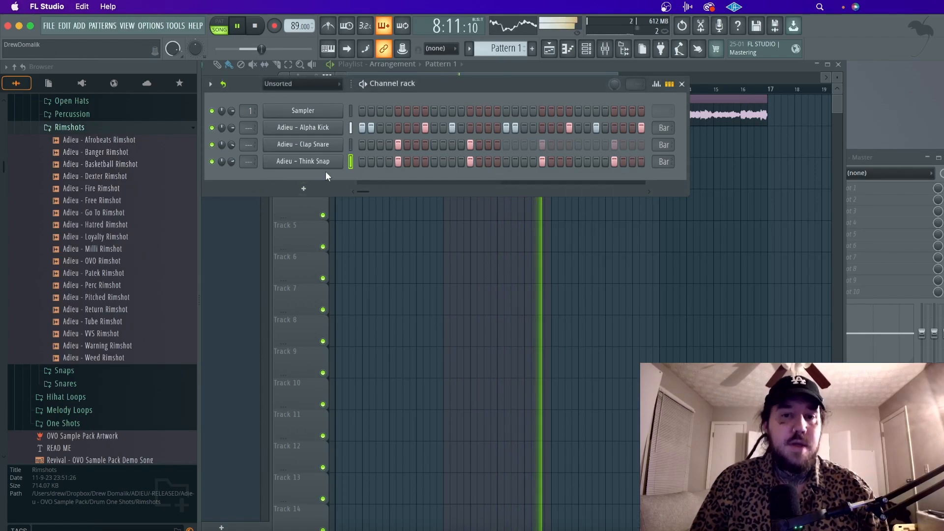
pyautogui.press('space')
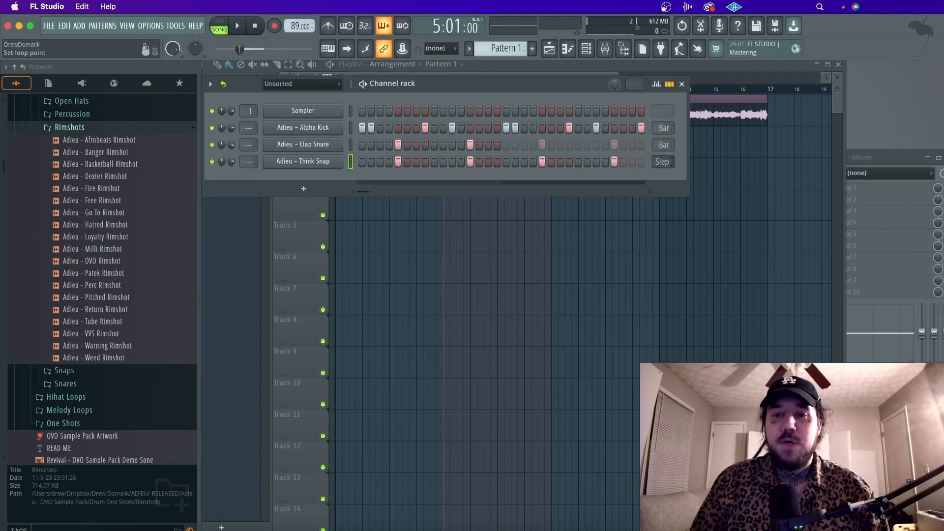
# View the Pattern 1 clip on Track 2 of the playlist and bring back the channel rack
pyautogui.keyDown('super'); pyautogui.click(606, 229); pyautogui.keyUp('super')
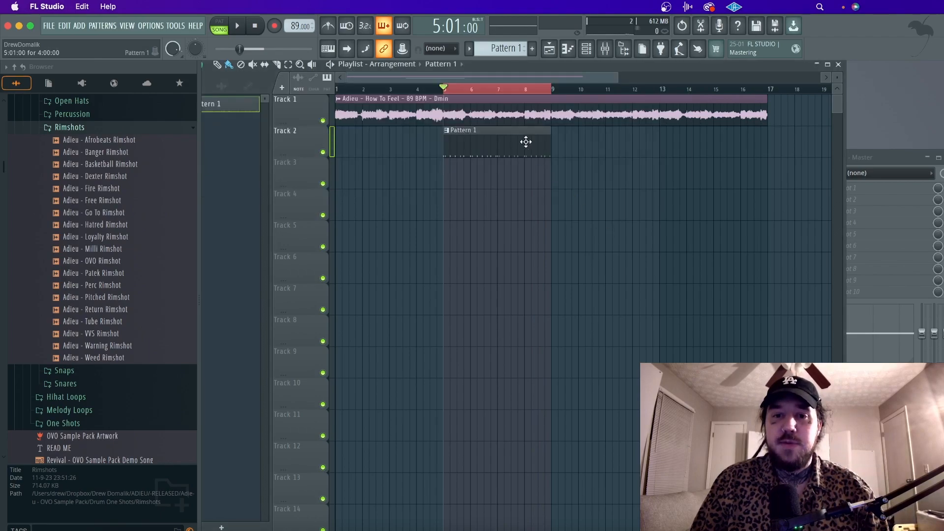
pyautogui.moveTo(547, 147)
pyautogui.mouseDown()
pyautogui.moveTo(498, 149)
pyautogui.moveTo(549, 150)
pyautogui.mouseUp()
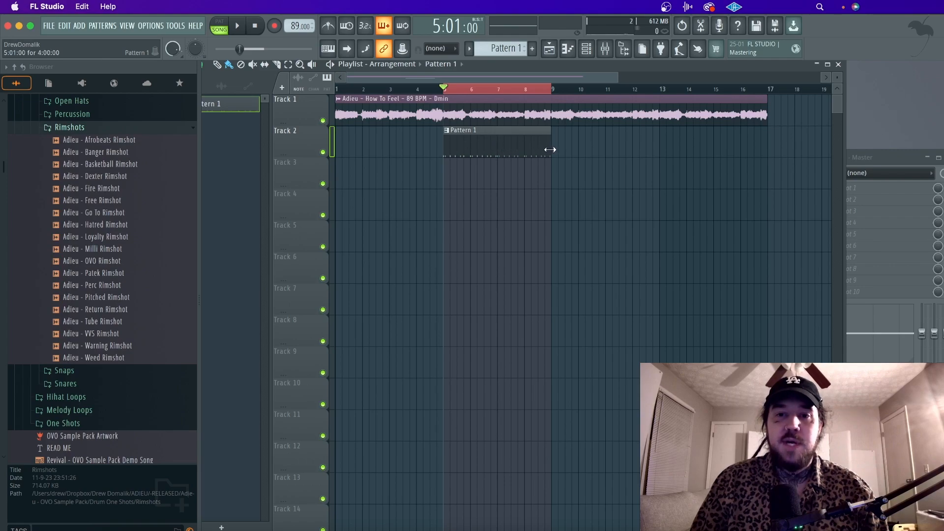
pyautogui.click(587, 48)
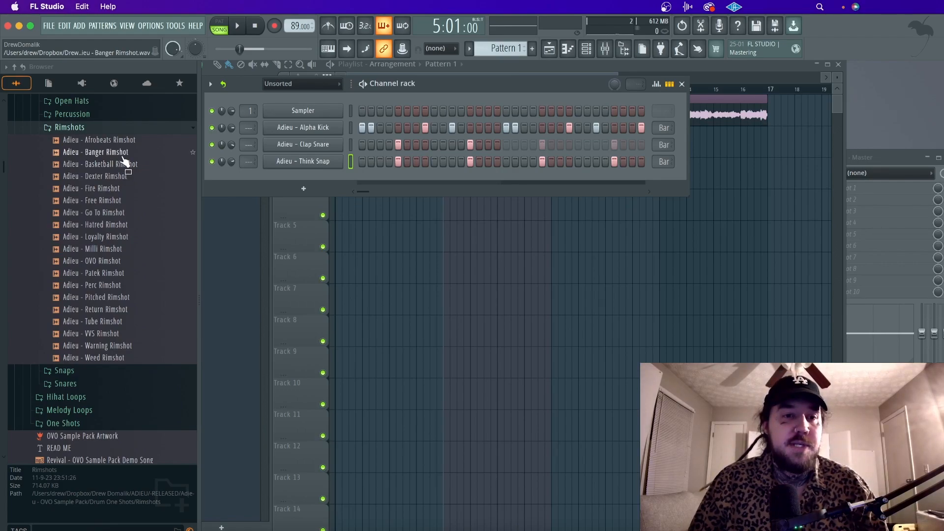
# Audition samples in the Rimshots folder and add Adieu - Go To Rimshot as a new channel below the Think Snap
pyautogui.press('Down')
pyautogui.press('Down')
pyautogui.press('Down')
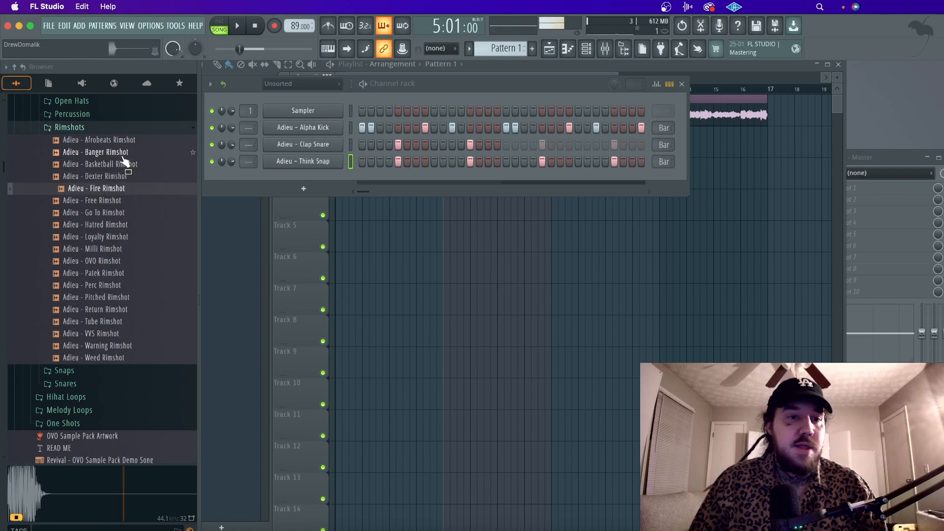
pyautogui.press('Up')
pyautogui.press('Down')
pyautogui.press('Down')
pyautogui.press('Down')
pyautogui.press('Up')
pyautogui.press('Down')
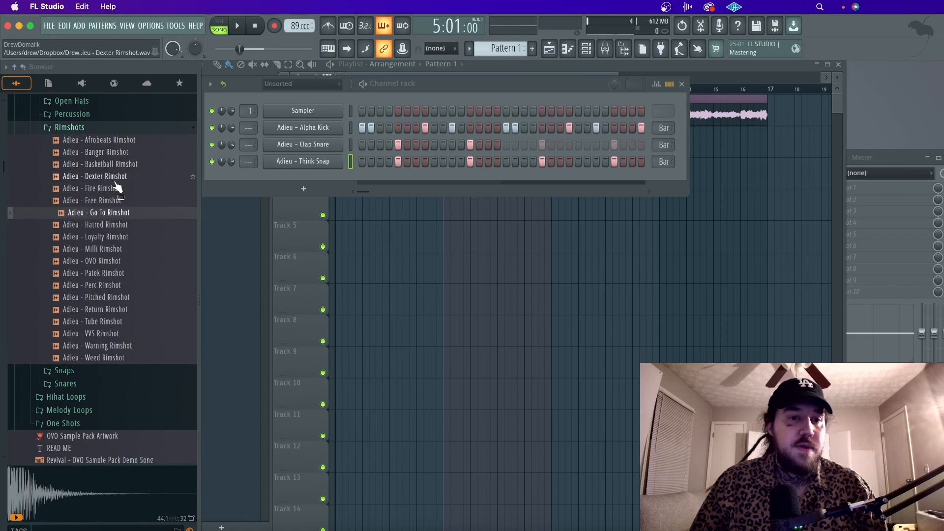
pyautogui.moveTo(107, 215); pyautogui.dragTo(303, 188)
# Program Go To Rimshot hits on steps 10 and 26 during playback
pyautogui.press('space')
pyautogui.click(443, 178)
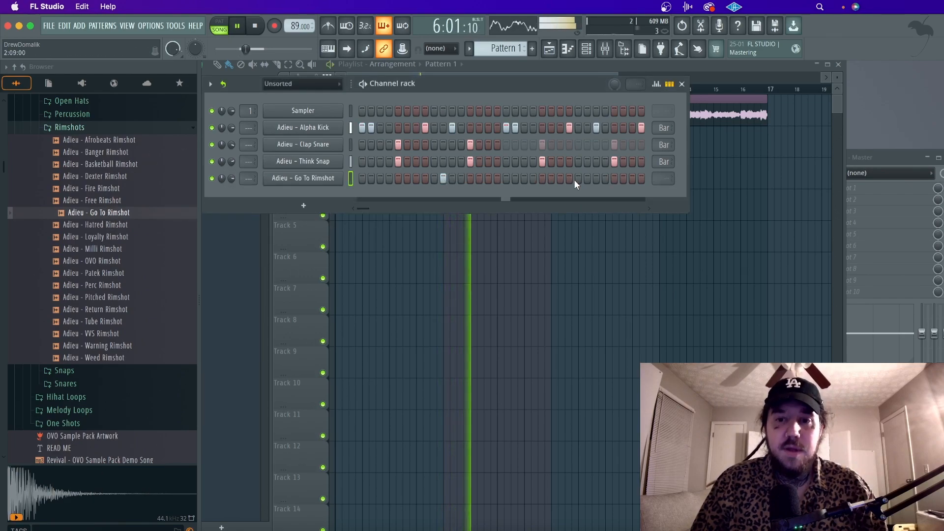
pyautogui.click(586, 178)
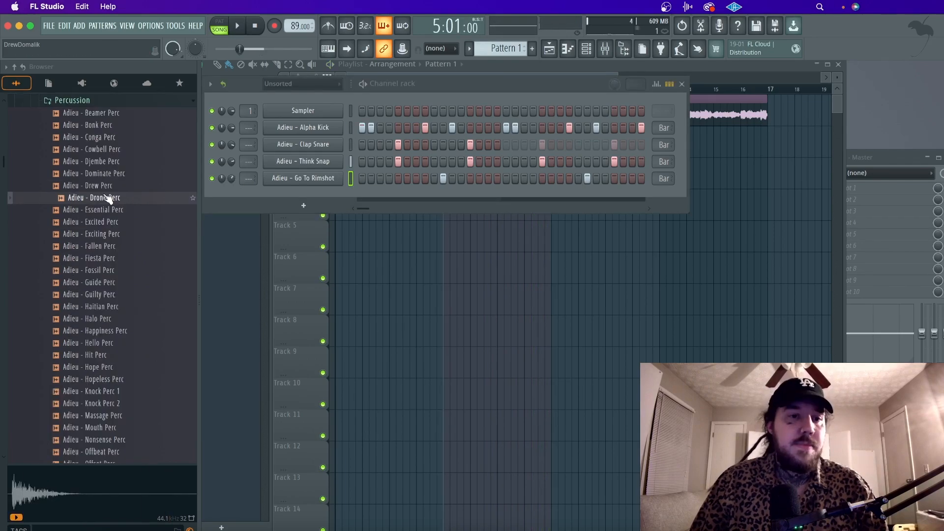
# Audition samples in the Percussion folder and add Adieu - Essential Perc as a new channel below the rimshot
pyautogui.press('Down')
pyautogui.press('Down')
pyautogui.press('Up')
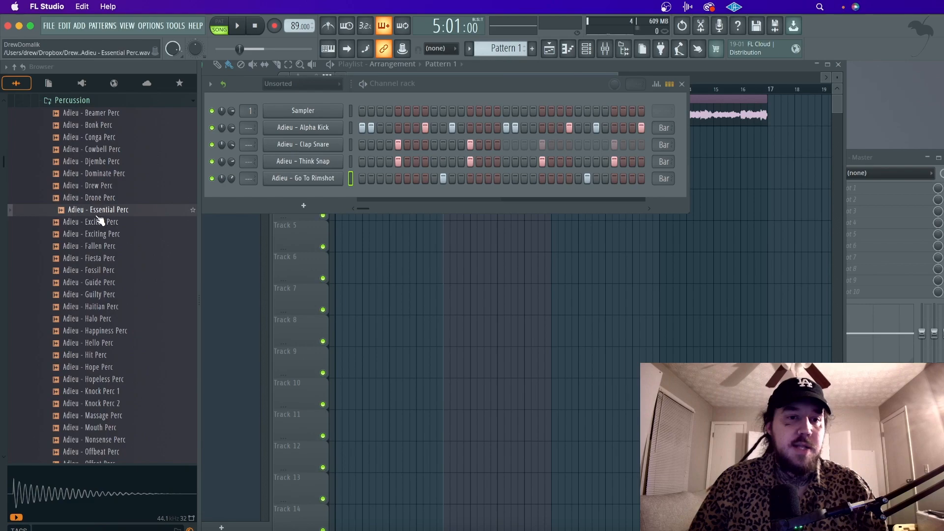
pyautogui.moveTo(346, 198); pyautogui.dragTo(412, 196)
# Program an Essential Perc hit on step 30 during playback and raise the channel's volume
pyautogui.press('space')
pyautogui.click(632, 196)
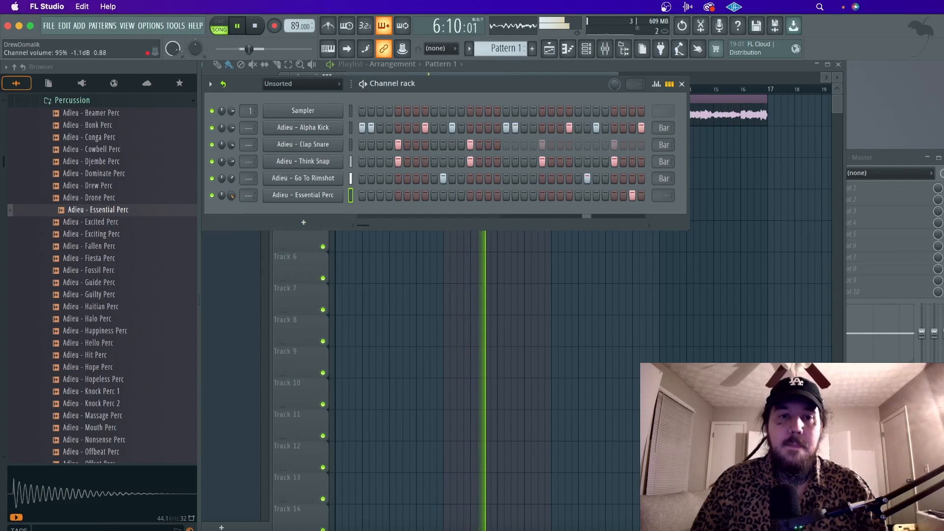
pyautogui.moveTo(231, 193); pyautogui.dragTo(231, 189)
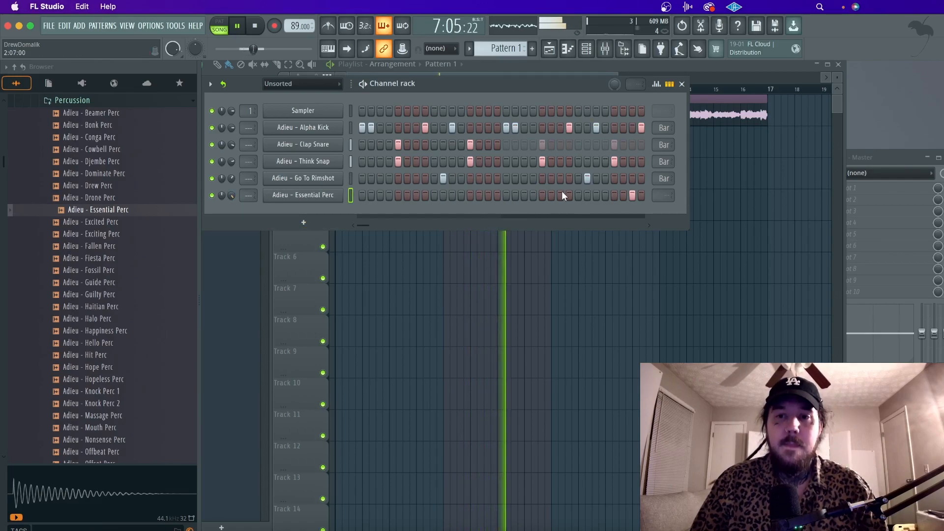
pyautogui.click(631, 194)
pyautogui.click(623, 195)
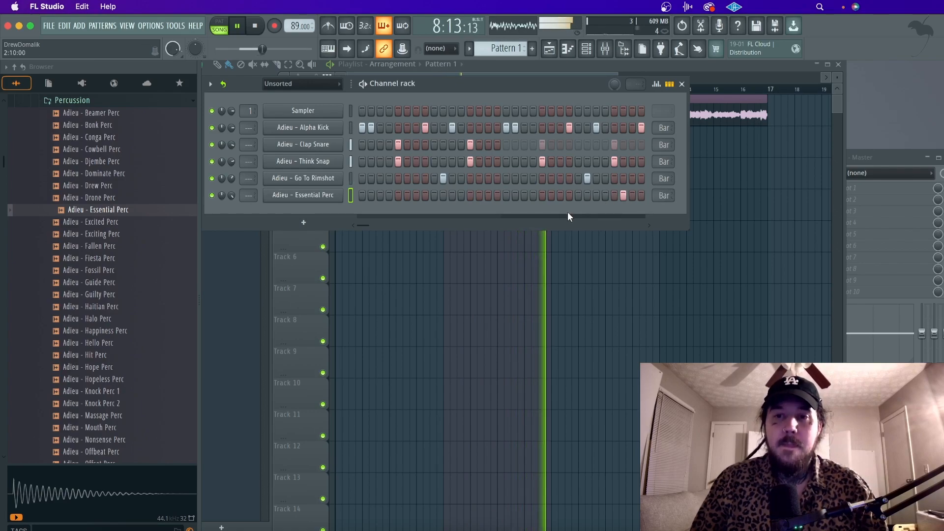
# Stop playback and raise the precomputed Boost of the Essential Perc sample to about 3%
pyautogui.click(296, 195)
pyautogui.press('space')
pyautogui.click(399, 197)
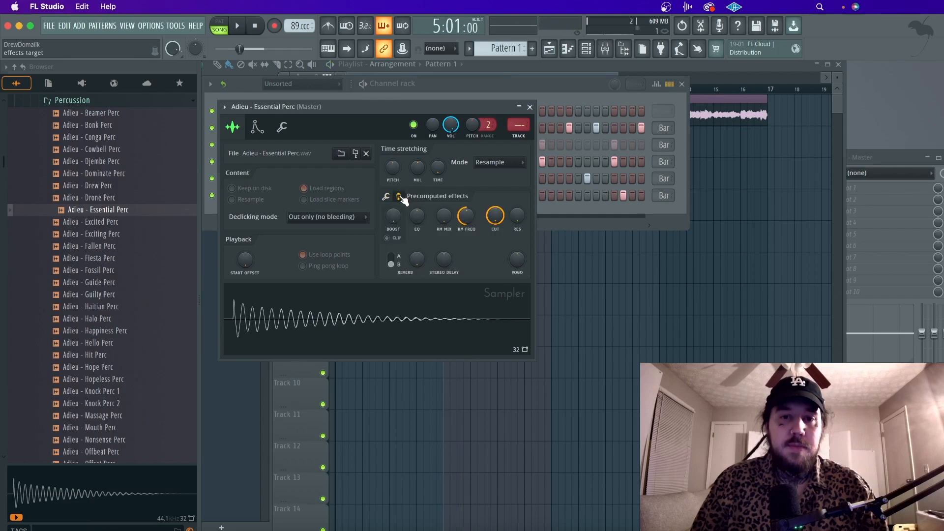
pyautogui.moveTo(393, 215); pyautogui.dragTo(393, 213)
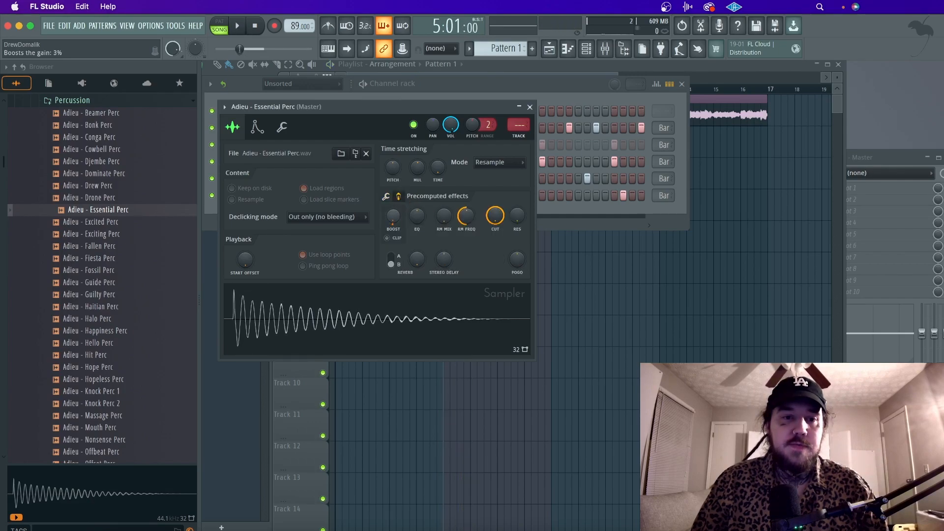
pyautogui.click(530, 107)
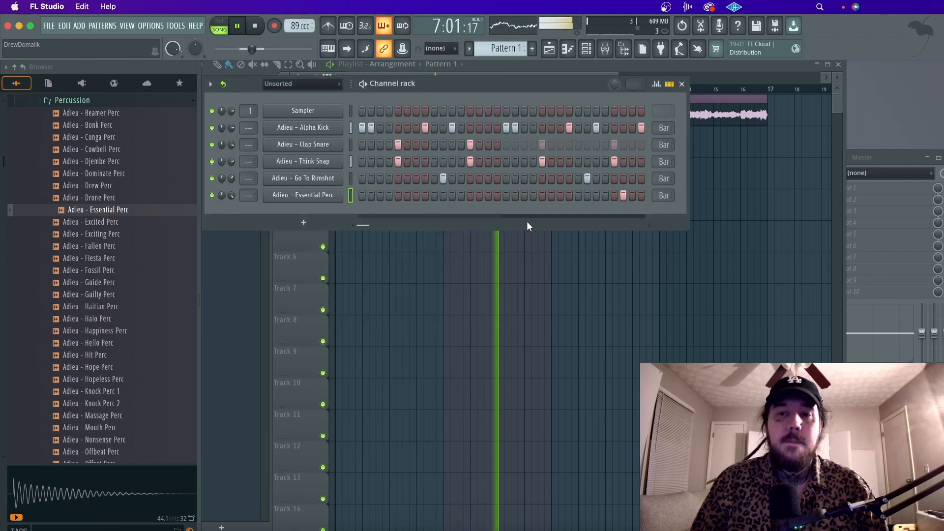
# Audition more Percussion samples during playback and add Adieu - Massage Perc as a new channel below the Essential Perc
pyautogui.moveTo(120, 306); pyautogui.dragTo(120, 351)
pyautogui.press('Down')
pyautogui.press('Down')
pyautogui.press('Down')
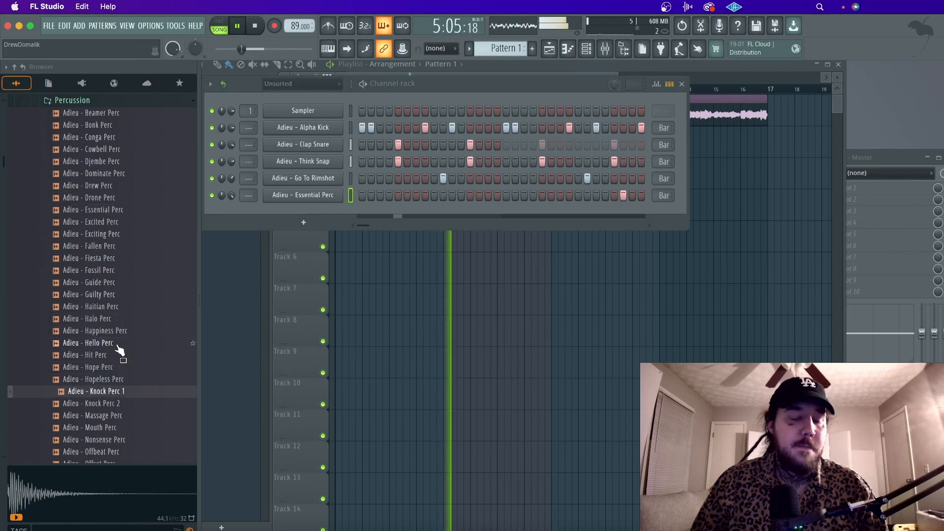
pyautogui.press('Down')
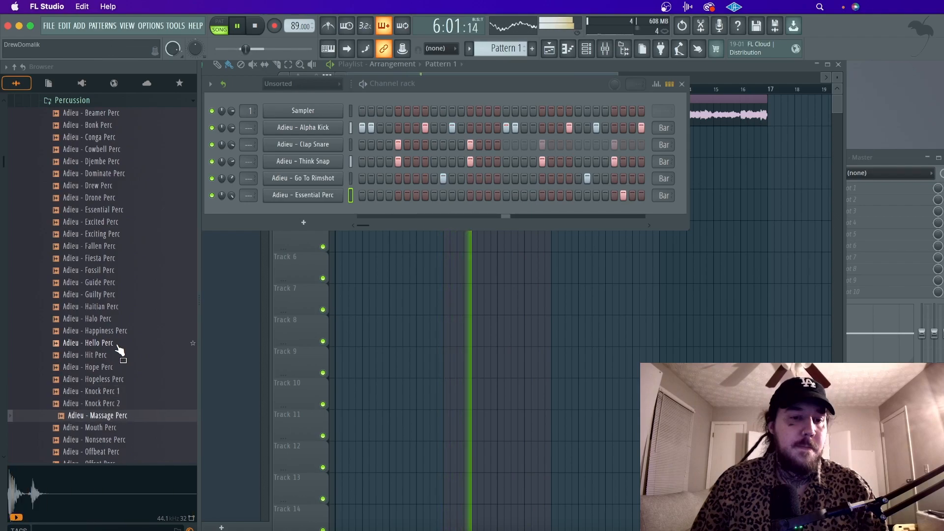
pyautogui.moveTo(116, 414); pyautogui.dragTo(324, 216)
# Program Massage Perc hits on steps 15 and 16 during playback
pyautogui.click(462, 211)
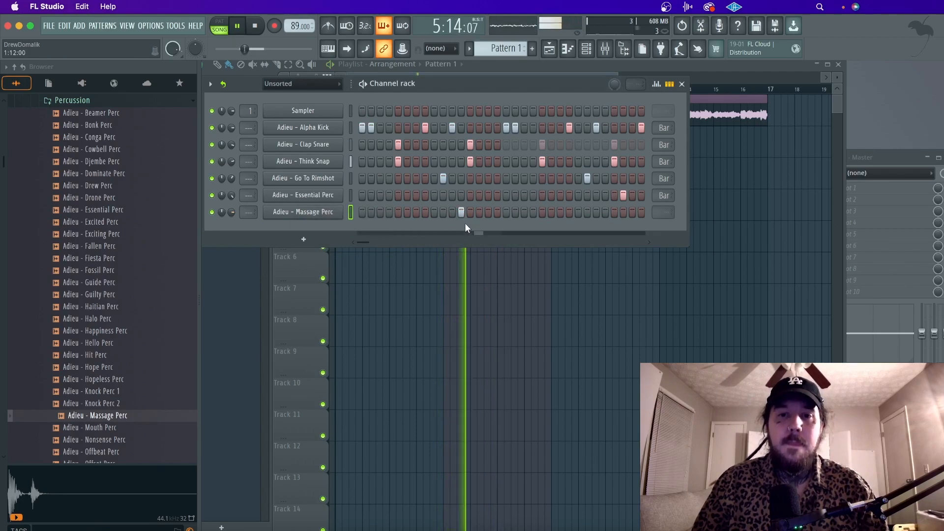
pyautogui.click(460, 213)
pyautogui.click(496, 212)
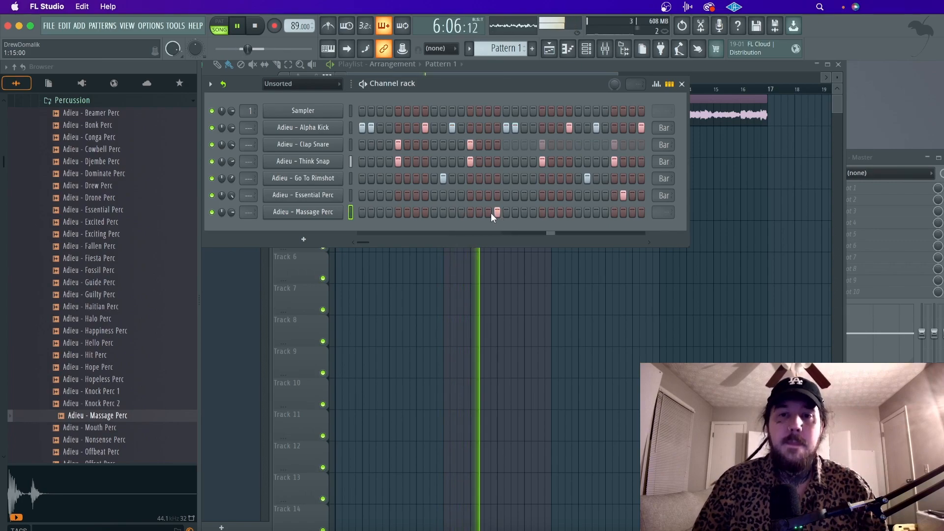
pyautogui.click(489, 212)
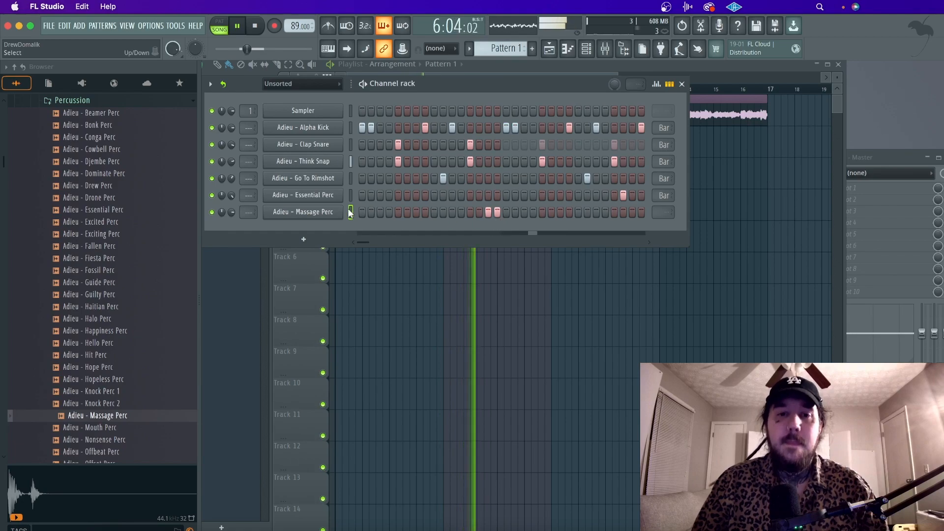
# Lower the Massage Perc channel's volume, set its loop point to Bar and stop playback
pyautogui.moveTo(238, 213); pyautogui.dragTo(237, 229)
pyautogui.click(664, 212)
pyautogui.press('space')
# Open the Massage Perc channel in the piano roll and duplicate its two notes to the end of bar 3
pyautogui.rightClick(331, 210)
pyautogui.click(364, 211)
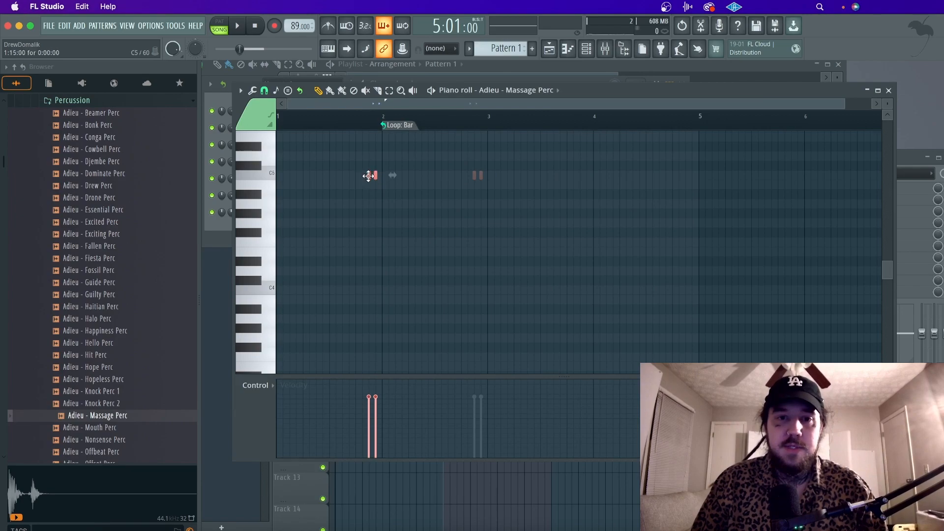
pyautogui.moveTo(368, 175); pyautogui.dragTo(518, 175)
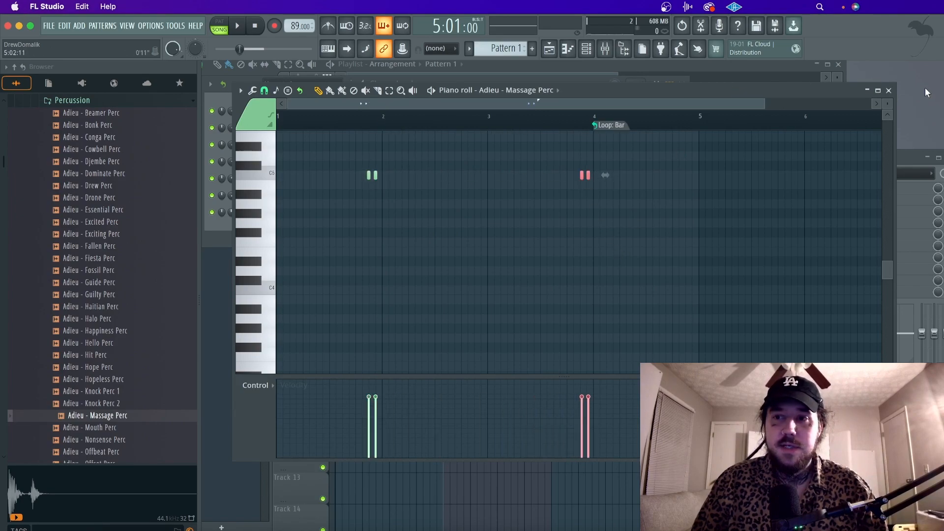
# Turn off the Massage Perc channel's loop and set its volume to 49% during playback
pyautogui.click(889, 90)
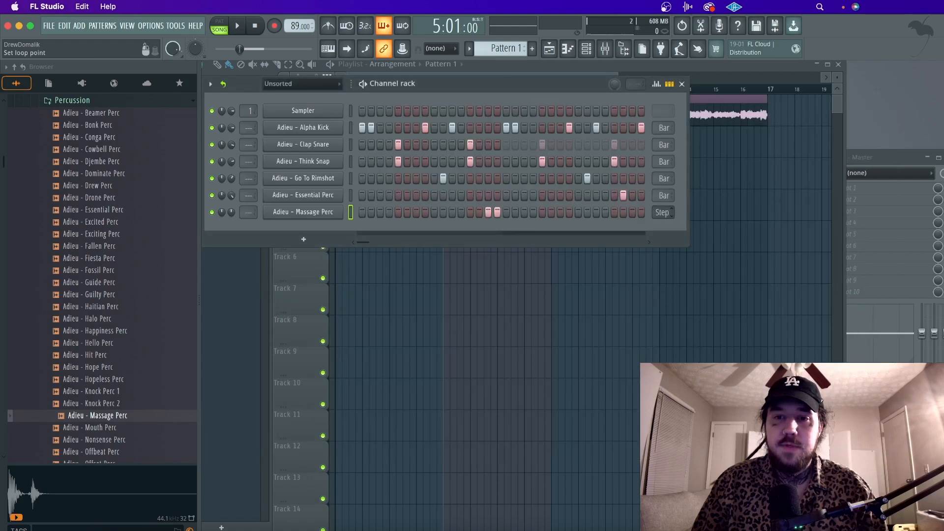
pyautogui.press('space')
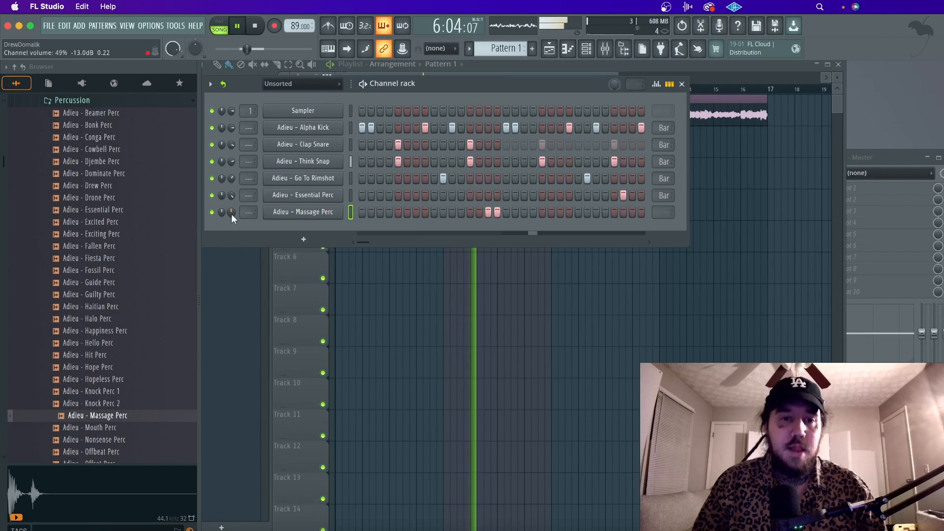
# Collapse the Percussion folder, stop playback and audition several samples from the OVO Sample Pack's Hihat Loops folder
pyautogui.click(78, 102)
pyautogui.scroll(5, 98, 158)
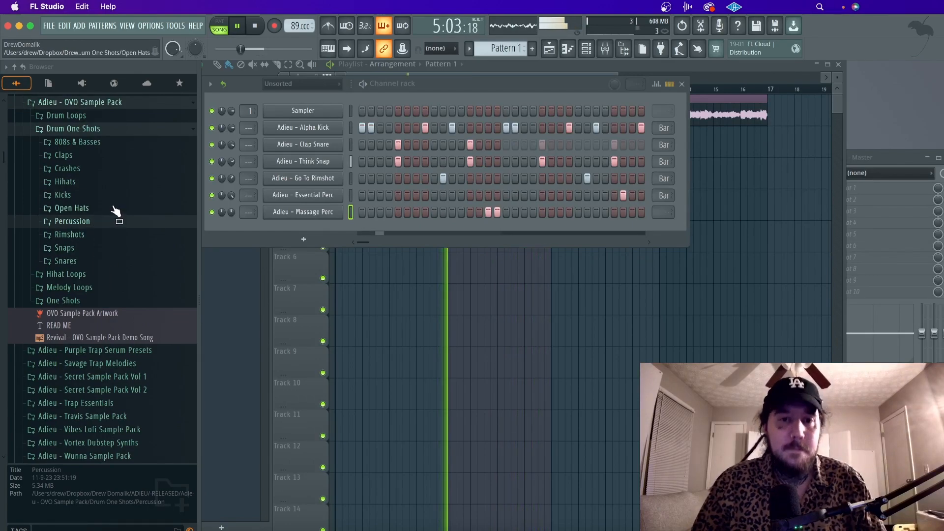
pyautogui.press('space')
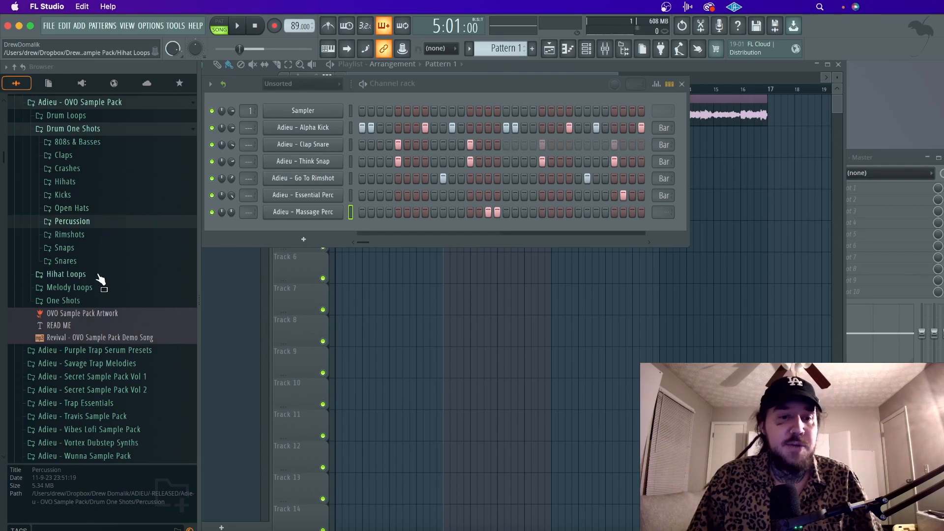
pyautogui.click(74, 274)
pyautogui.click(138, 248)
pyautogui.click(136, 288)
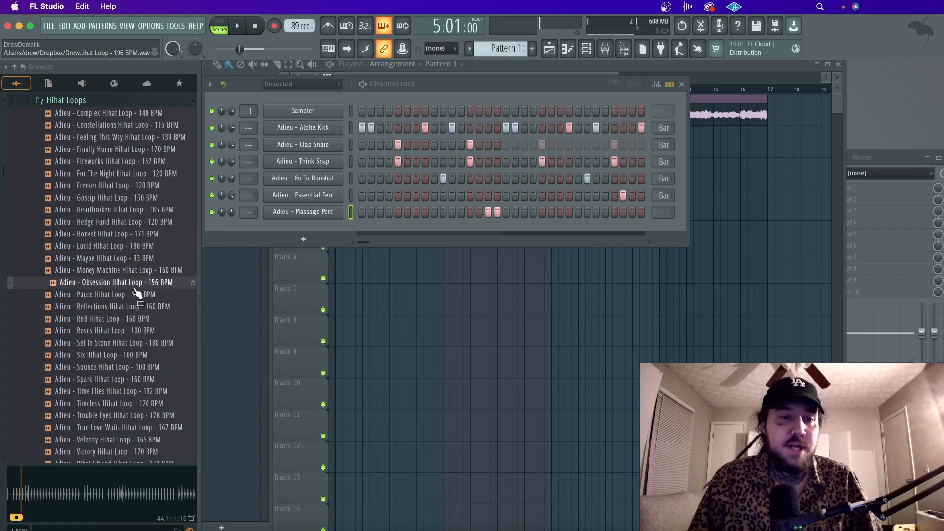
pyautogui.click(123, 318)
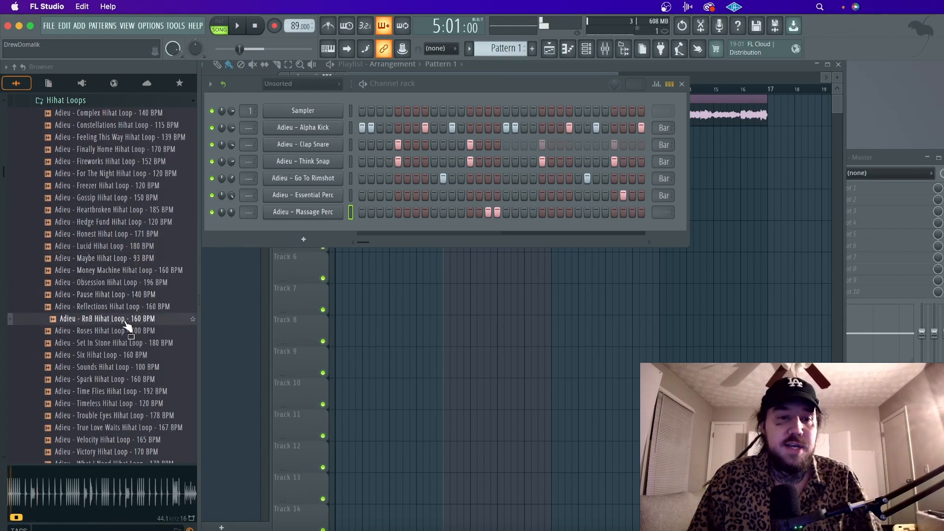
pyautogui.click(136, 343)
pyautogui.click(129, 379)
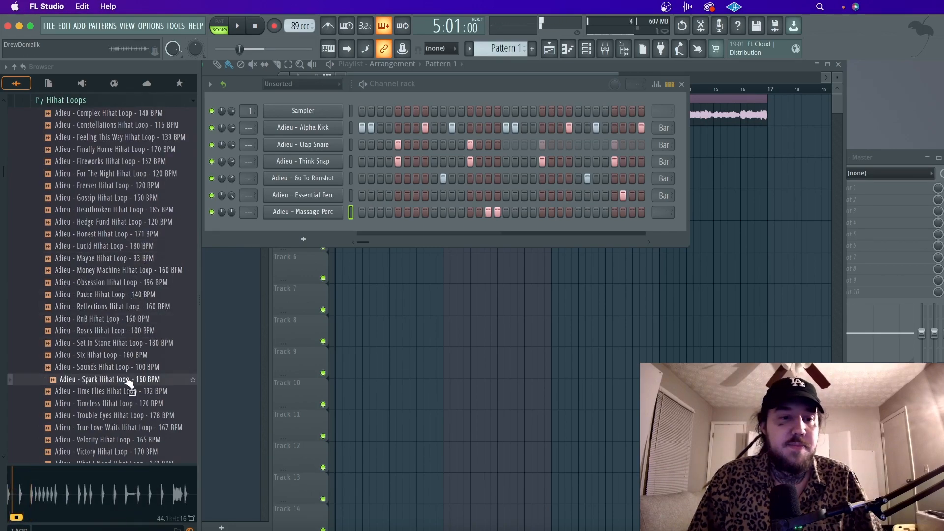
pyautogui.scroll(5, 114, 229)
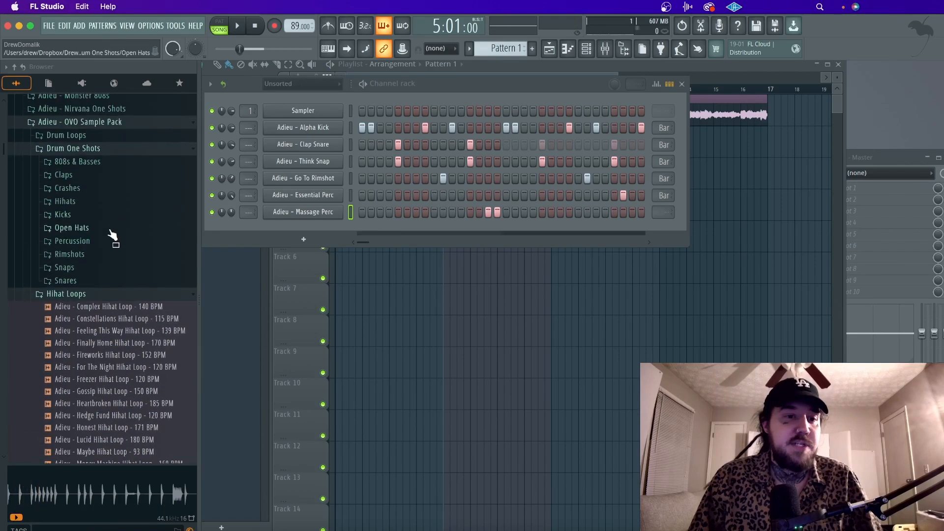
pyautogui.click(90, 294)
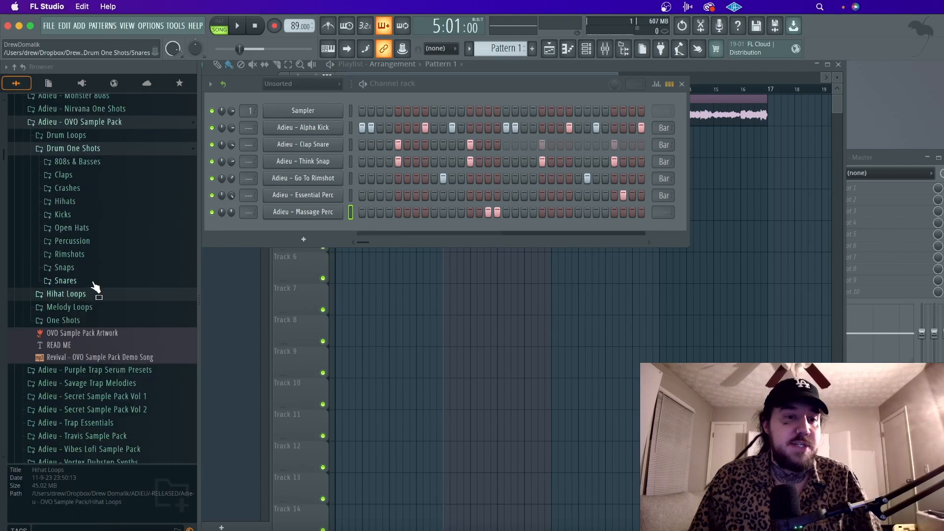
# Audition Open Hats samples, add Adieu - Flex Open Hihat as a new channel and place its hit on step 1
pyautogui.click(94, 229)
pyautogui.click(101, 239)
pyautogui.click(119, 217)
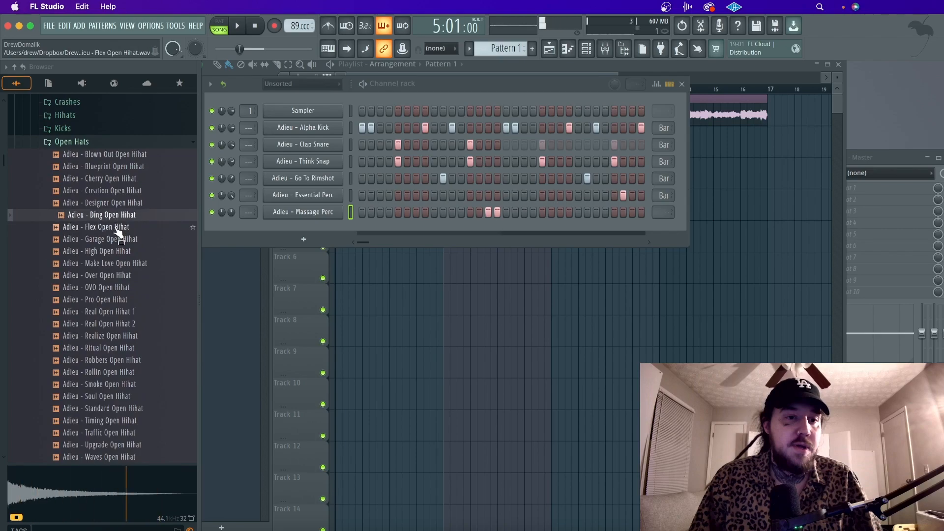
pyautogui.click(115, 228)
pyautogui.moveTo(149, 231); pyautogui.dragTo(311, 229)
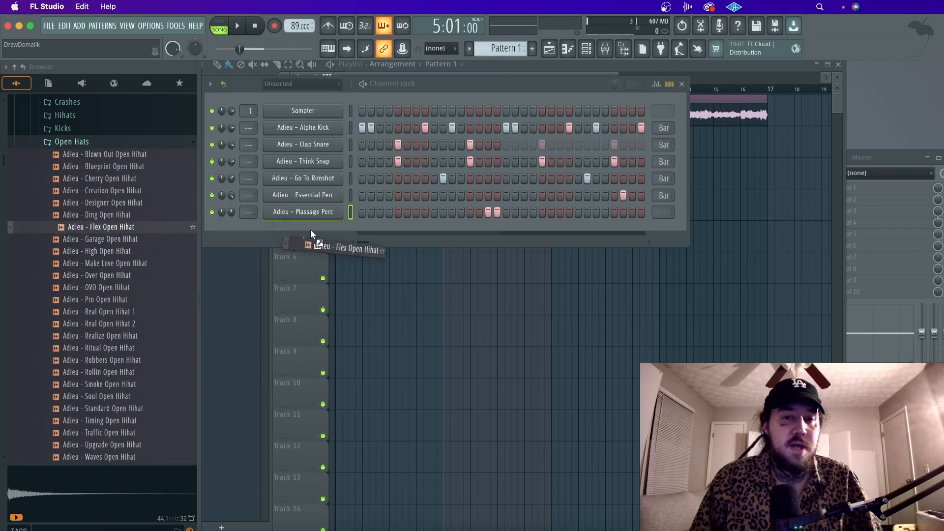
pyautogui.press('space')
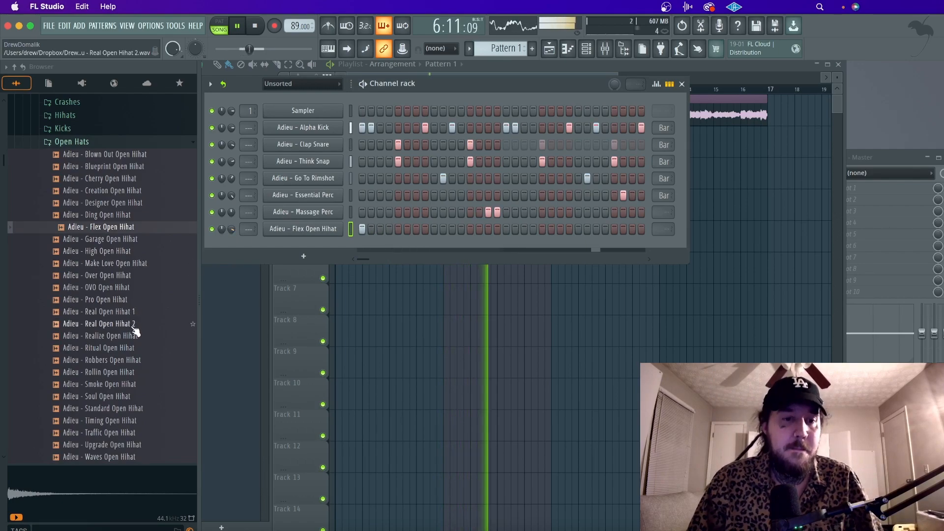
# Audition more open hihats during playback and add Adieu - Soul Open Hihat as a new channel with a hit on step 11
pyautogui.click(132, 348)
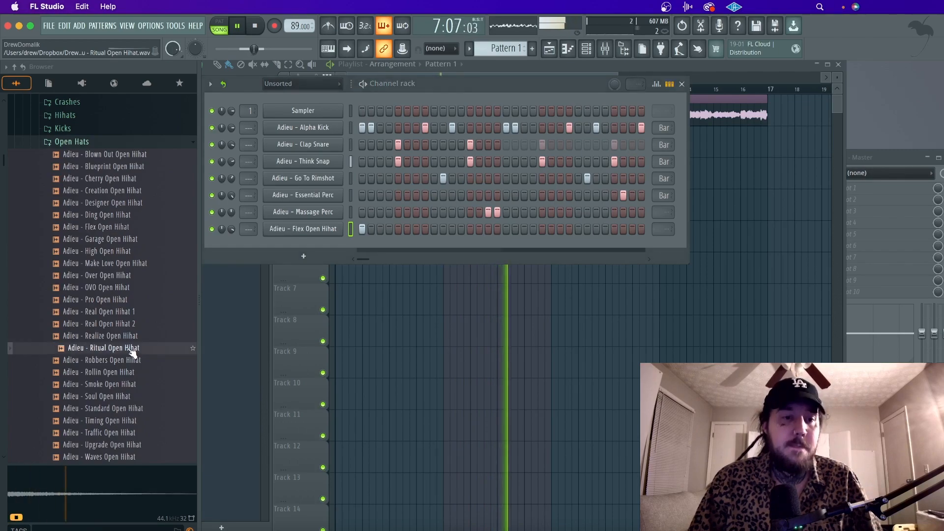
pyautogui.click(130, 361)
pyautogui.click(129, 372)
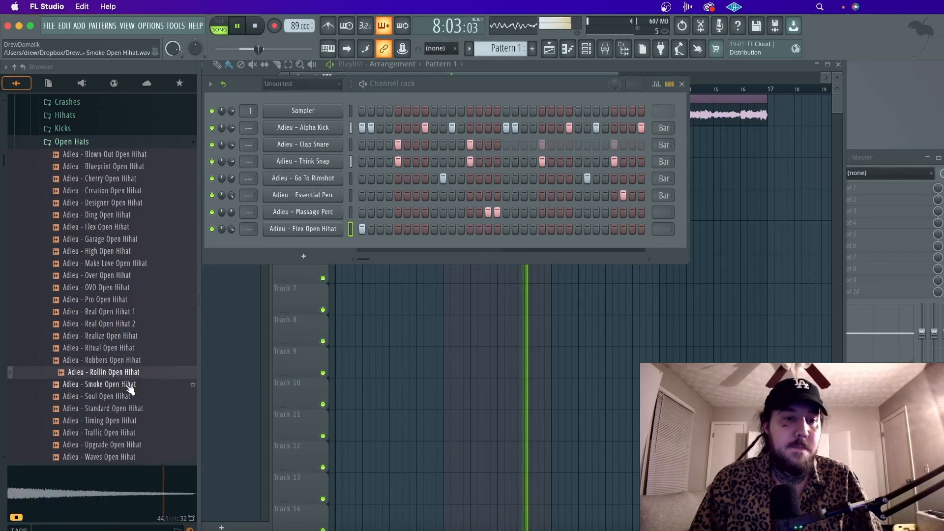
pyautogui.click(128, 385)
pyautogui.click(126, 398)
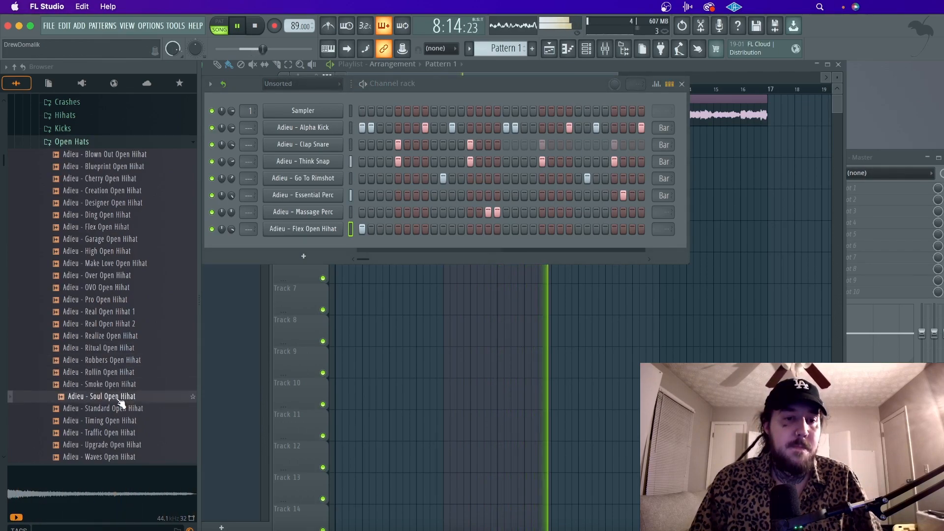
pyautogui.moveTo(124, 401); pyautogui.dragTo(328, 244)
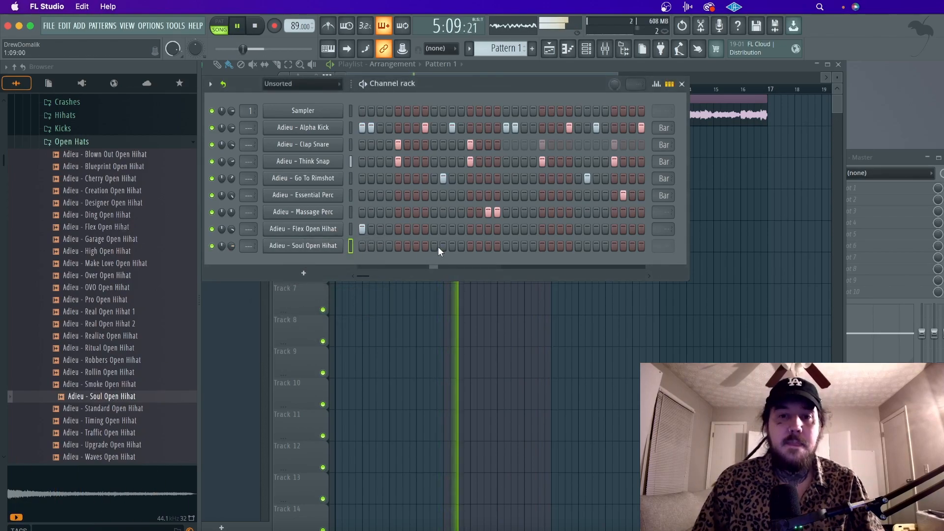
pyautogui.click(450, 246)
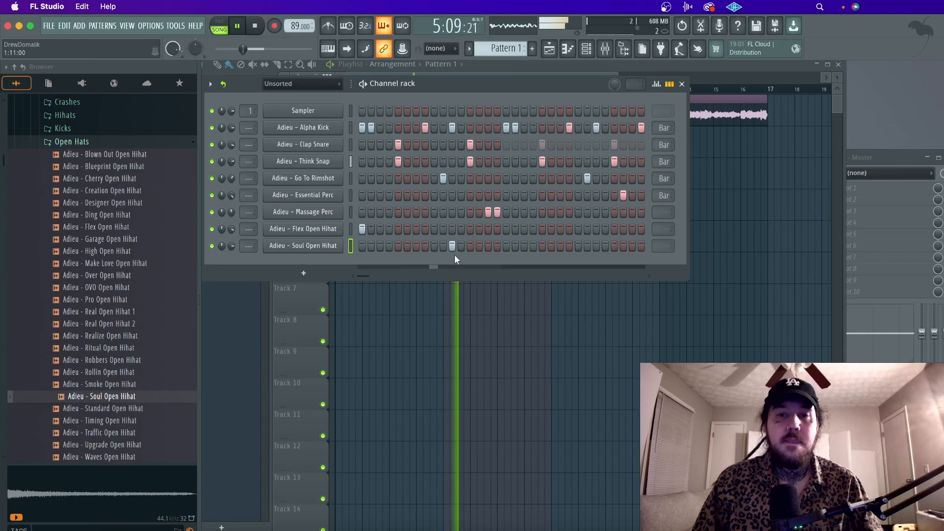
# Enable Soul Open Hihat's volume envelope with full hold, no attack, decay or sustain, and a 31% release time
pyautogui.click(285, 246)
pyautogui.press('space')
pyautogui.click(301, 172)
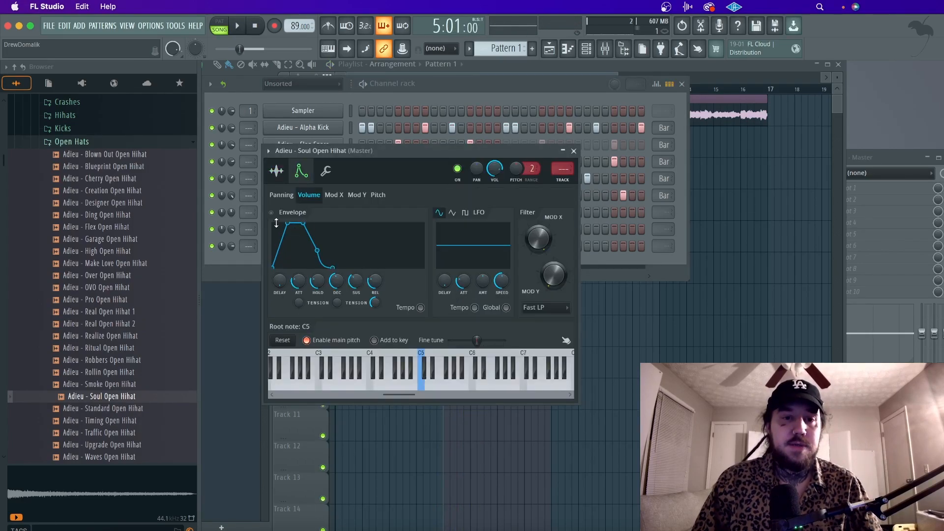
pyautogui.moveTo(299, 280); pyautogui.dragTo(301, 282)
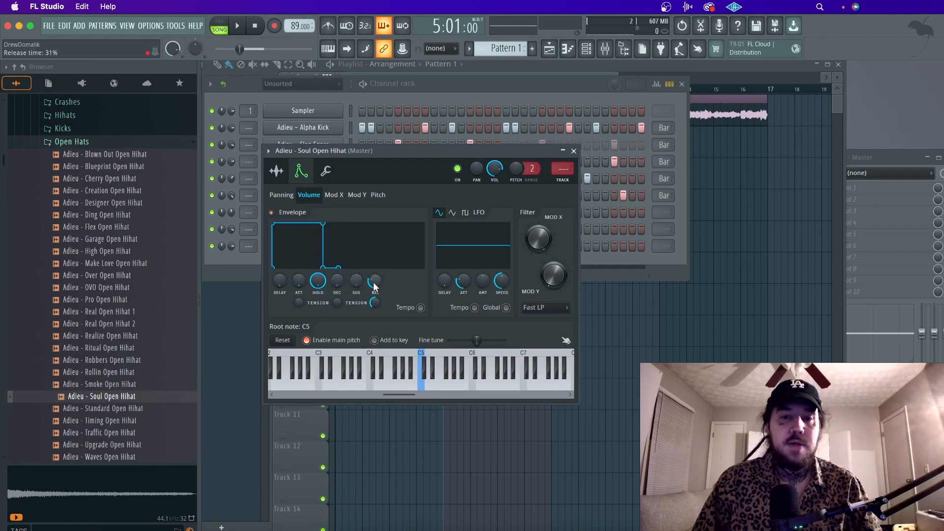
pyautogui.click(590, 266)
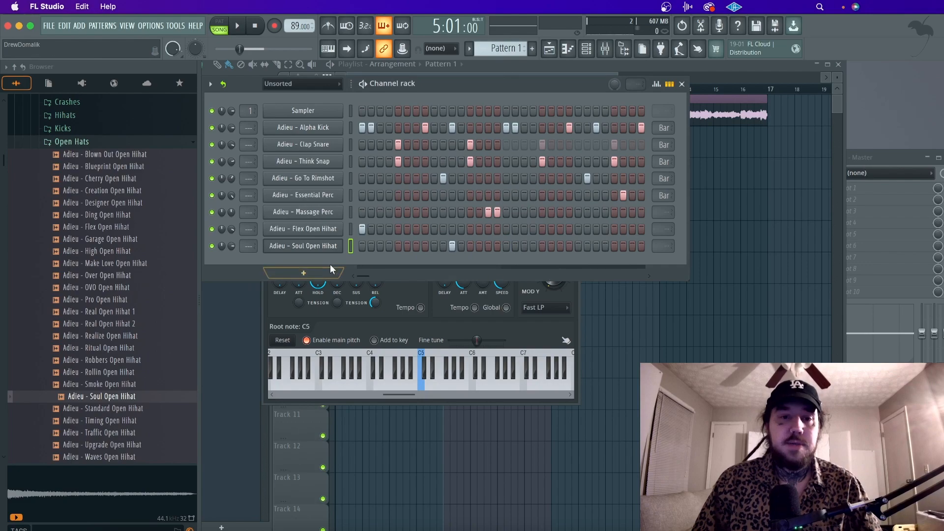
# Open Soul Open Hihat in the piano roll and lengthen its bar 1 note during playback
pyautogui.rightClick(328, 251)
pyautogui.click(369, 245)
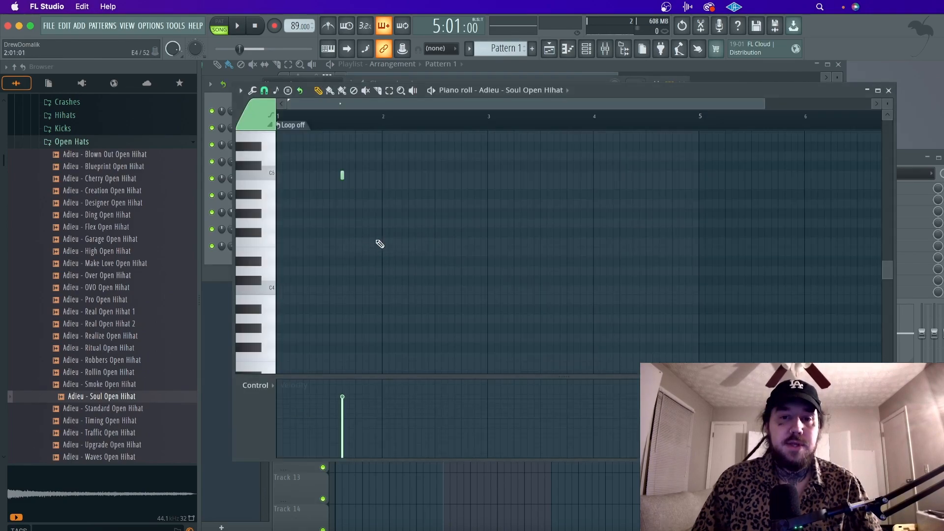
pyautogui.press('space')
pyautogui.moveTo(343, 175); pyautogui.dragTo(354, 177)
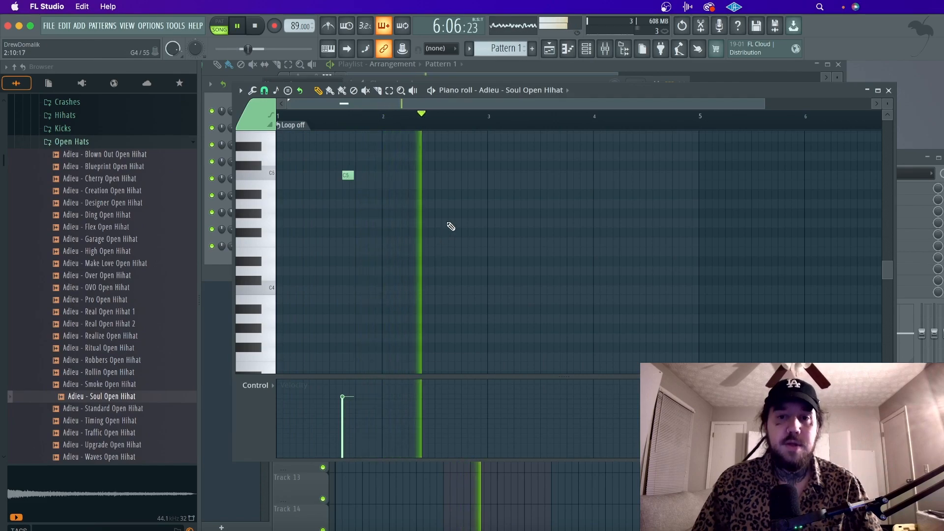
# Add two short F4 Soul Open Hihat notes on steps 13 and 14 of bar 2 and close the piano roll
pyautogui.click(462, 242)
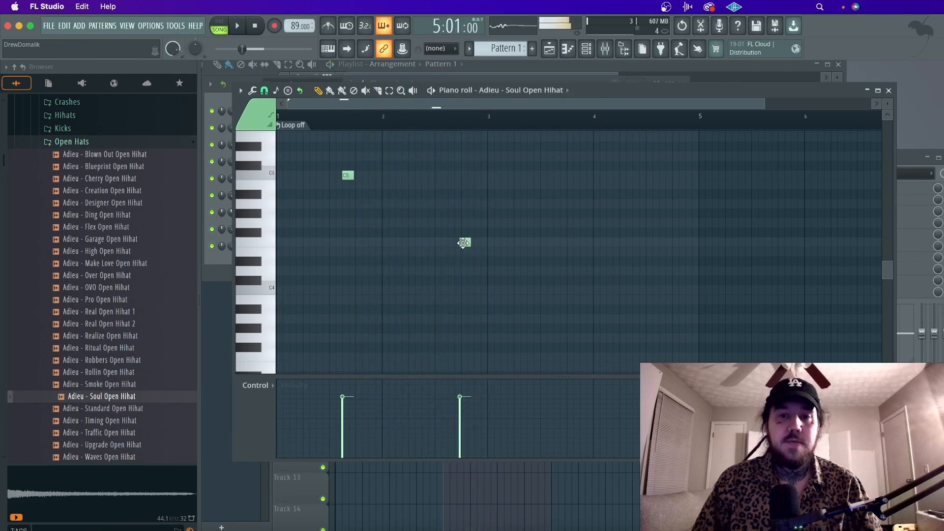
pyautogui.scroll(5, 467, 243)
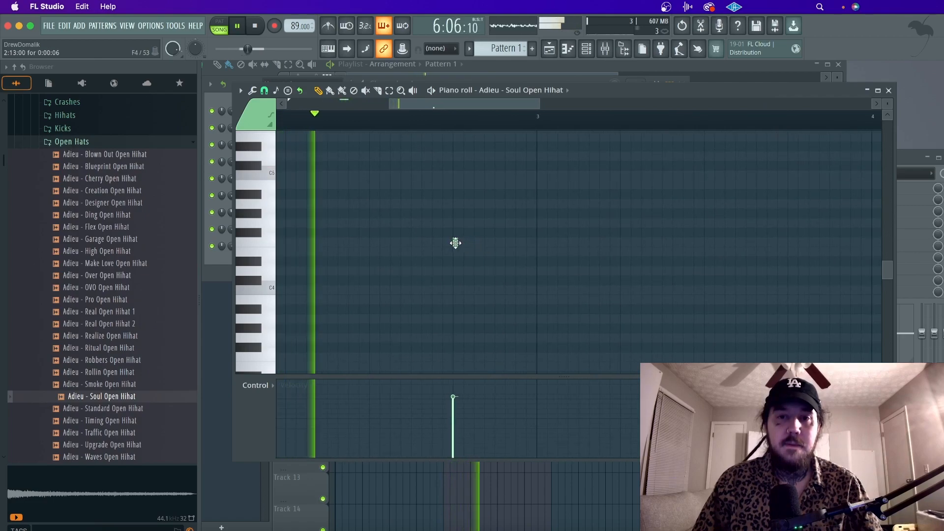
pyautogui.press('space')
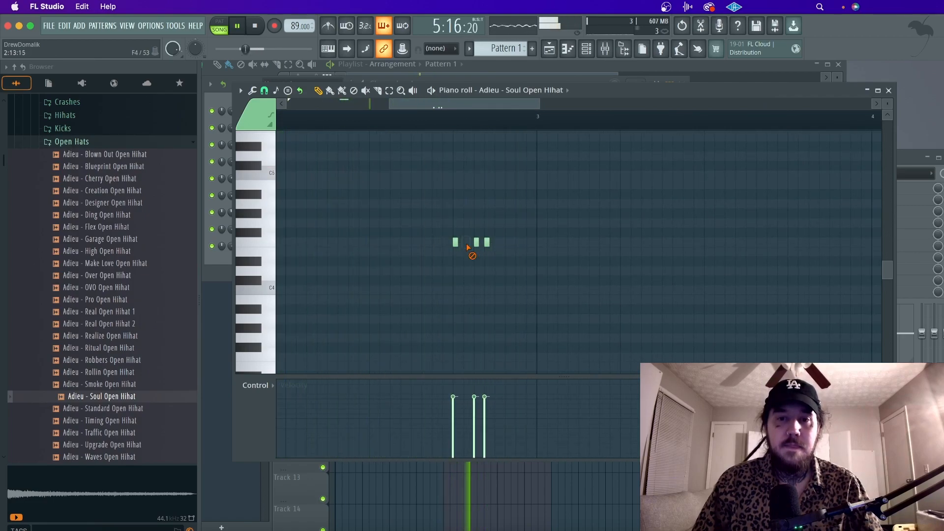
pyautogui.rightClick(485, 244)
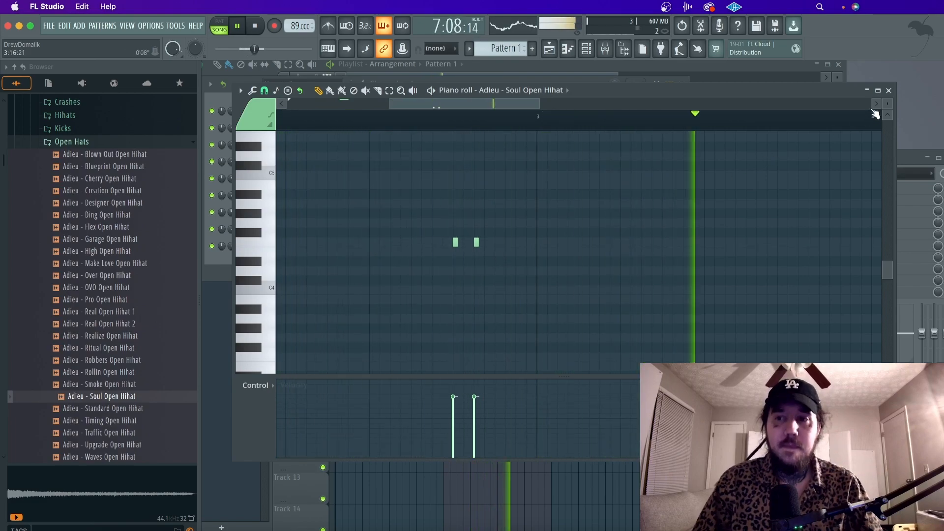
pyautogui.click(889, 91)
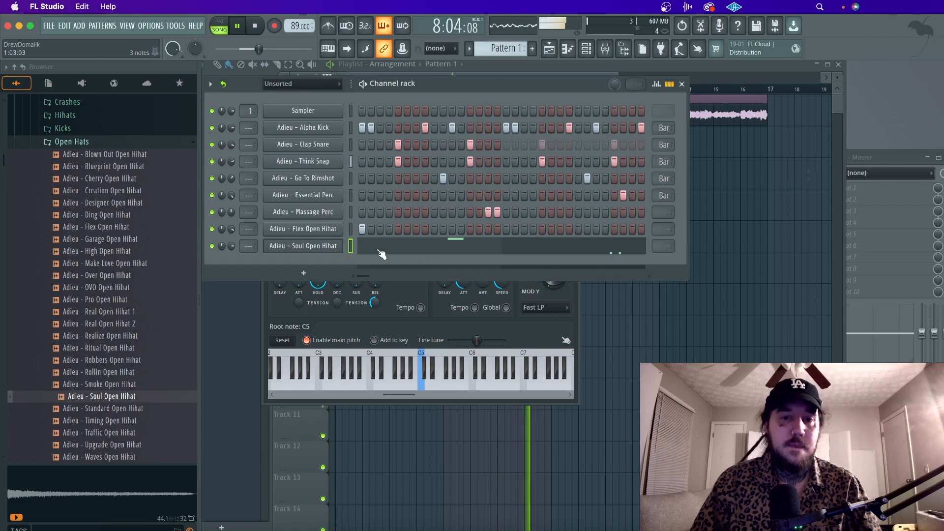
# Lower the Massage Perc channel's volume to 39% in its channel settings
pyautogui.click(313, 211)
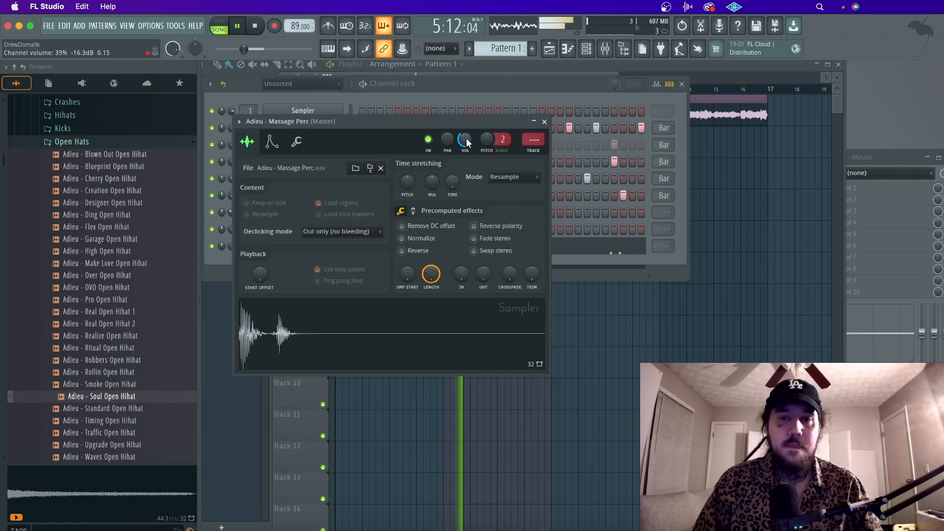
pyautogui.click(544, 122)
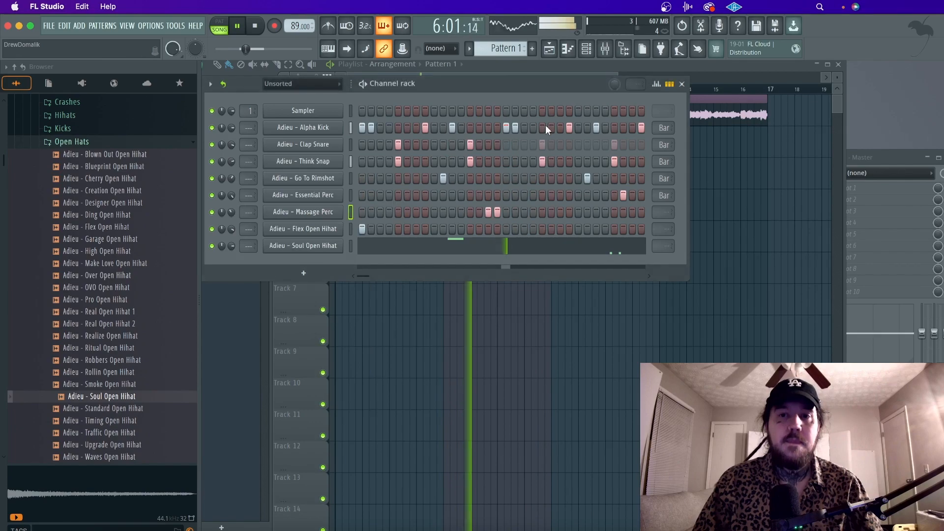
# Check Massage Perc's note pairs at the ends of bars 1 and 3 in the piano roll during playback
pyautogui.rightClick(328, 213)
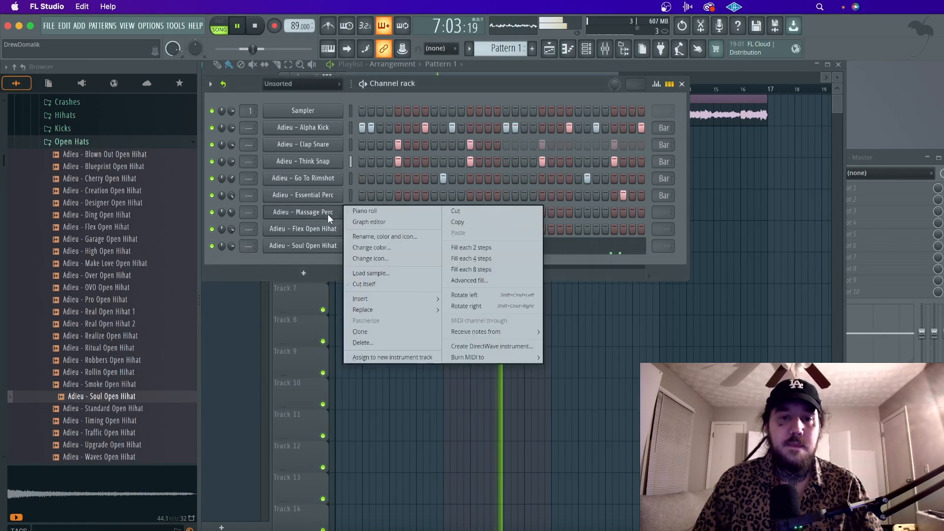
pyautogui.click(351, 213)
pyautogui.press('space')
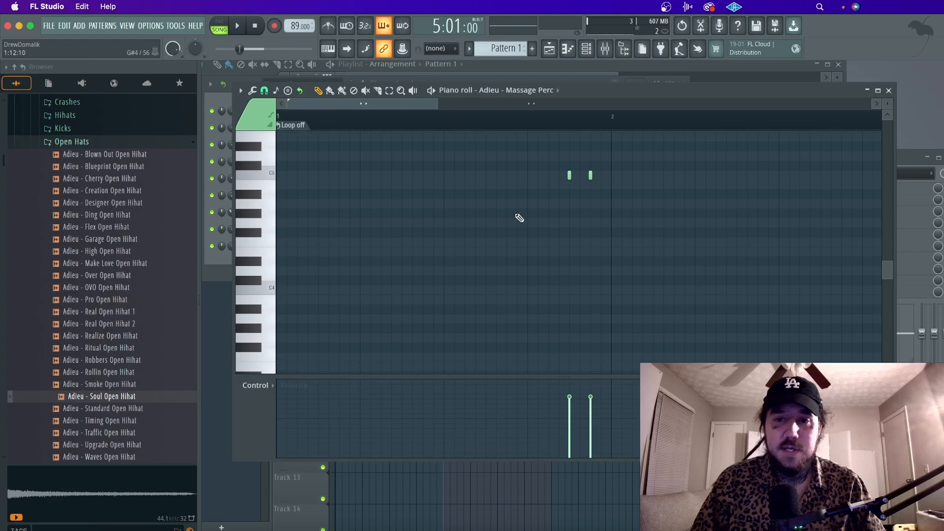
pyautogui.scroll(2, 519, 218)
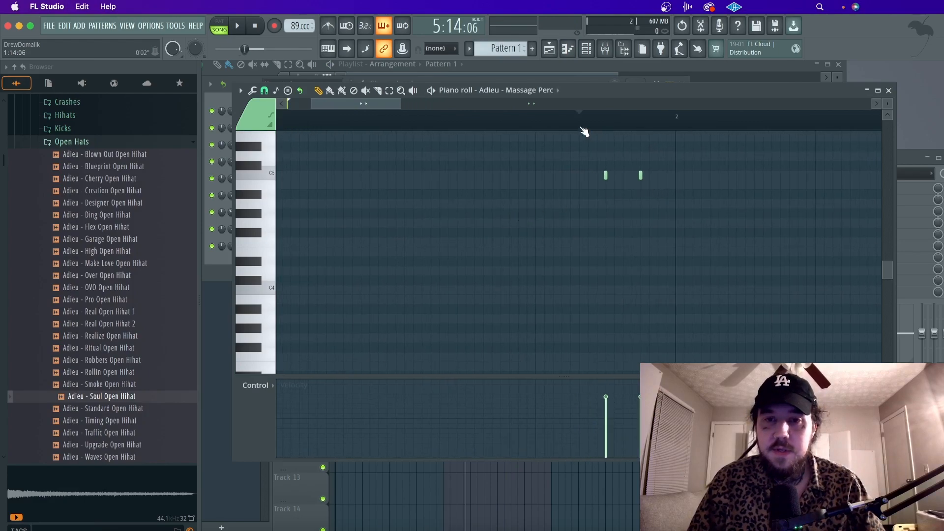
pyautogui.press('space')
pyautogui.scroll(-2, 603, 210)
pyautogui.hscroll(3, 609, 231)
pyautogui.scroll(1, 609, 231)
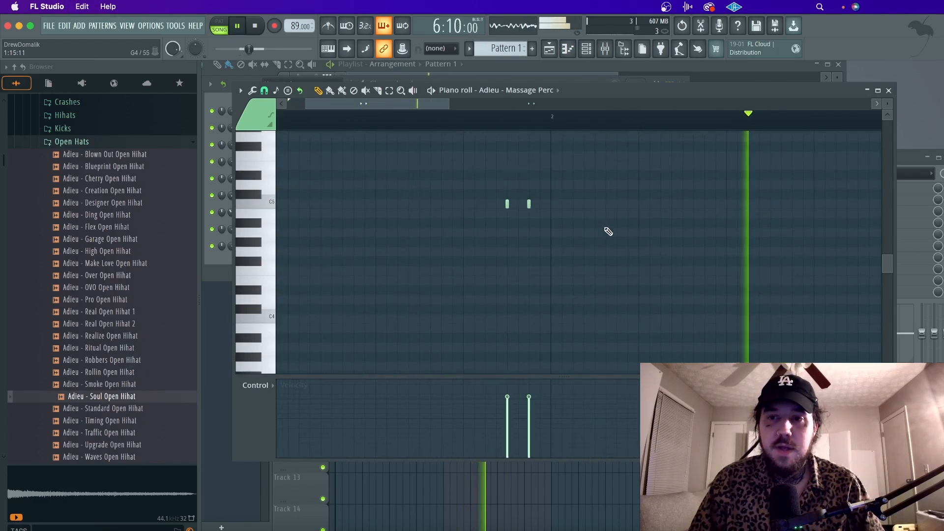
pyautogui.hscroll(8, 609, 231)
pyautogui.scroll(1, 609, 231)
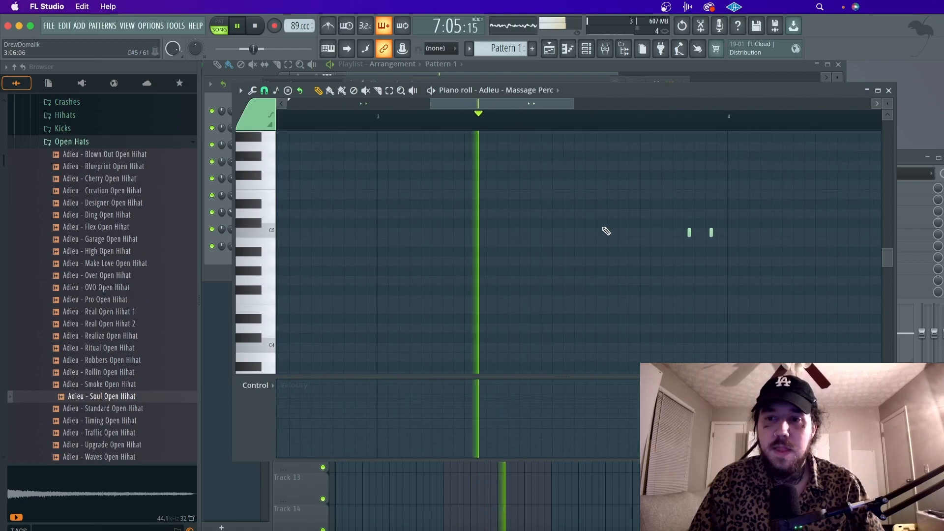
pyautogui.moveTo(711, 253); pyautogui.dragTo(678, 217)
pyautogui.press('space')
pyautogui.press('space')
pyautogui.click(889, 90)
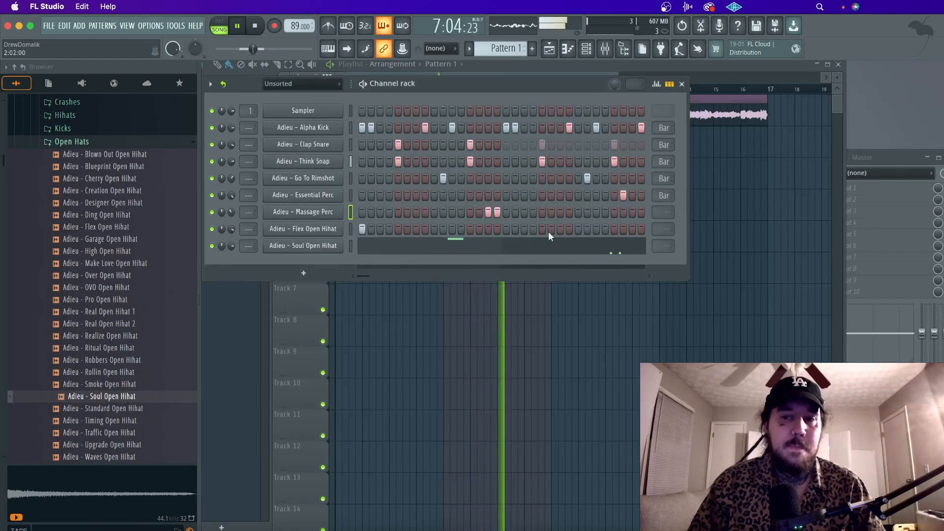
# Set Soul Open Hihat's loop length to Bar and load the Robbers Open Hihat sample as a new channel
pyautogui.moveTo(666, 247); pyautogui.dragTo(666, 241)
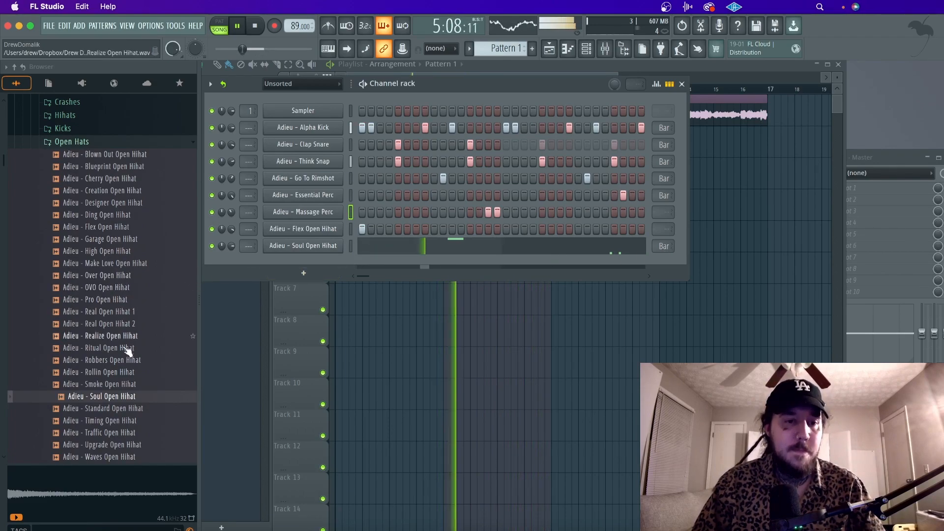
pyautogui.click(117, 360)
pyautogui.moveTo(113, 364); pyautogui.dragTo(305, 270)
# Place Robbers Open Hihat hits on step 3 of bars 1 and 2 while checking them in playback
pyautogui.press('space')
pyautogui.press('space')
pyautogui.click(523, 263)
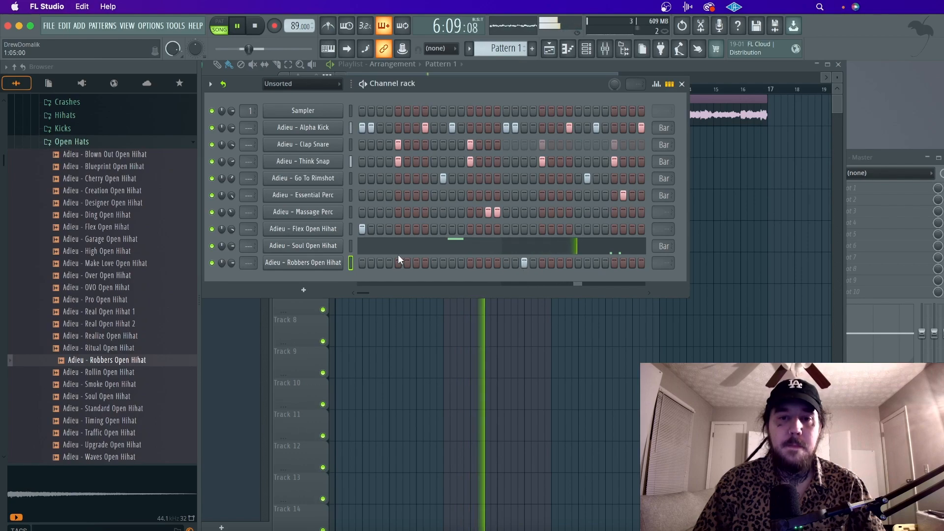
pyautogui.click(381, 263)
pyautogui.press('space')
pyautogui.press('space')
# Play the arrangement from bar 5 to hear the new open-hat hits, then return to the channel rack
pyautogui.click(681, 83)
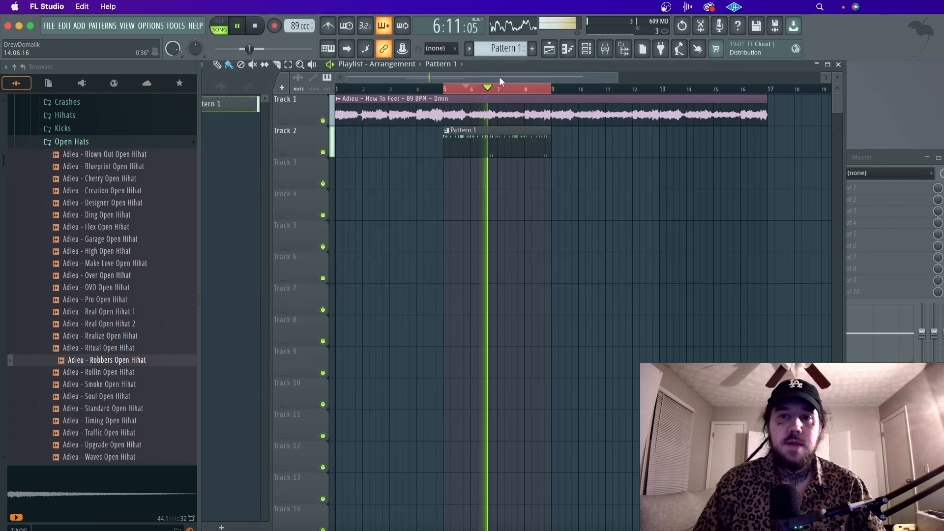
pyautogui.click(445, 89)
pyautogui.press('space')
pyautogui.press('space')
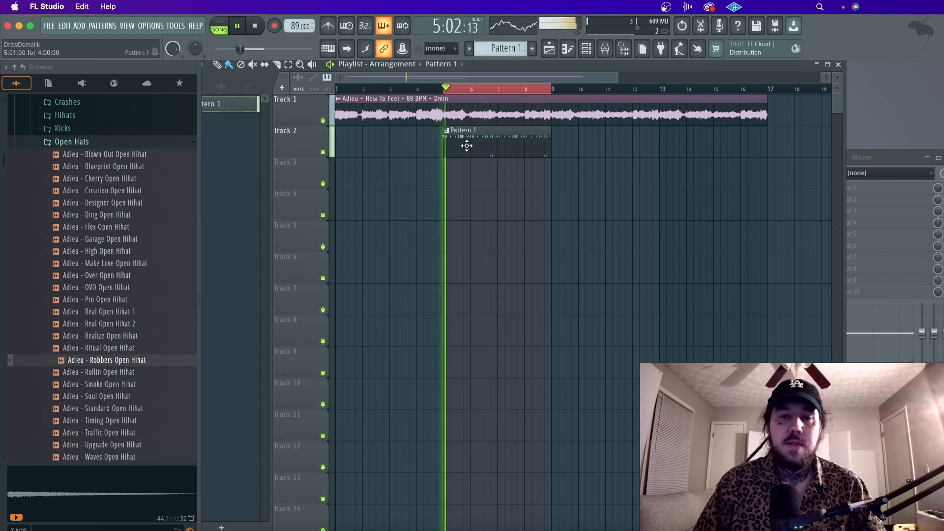
pyautogui.doubleClick(467, 146)
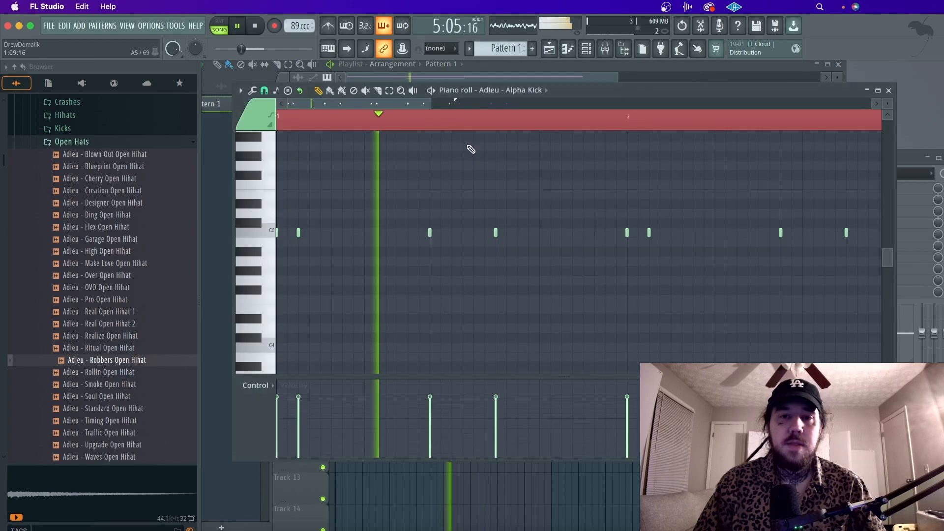
pyautogui.click(596, 48)
pyautogui.press('space')
# Shape Robbers Open Hihat's volume envelope with attack, decay, sustain and release at 0% and a longer hold
pyautogui.click(294, 263)
pyautogui.click(323, 193)
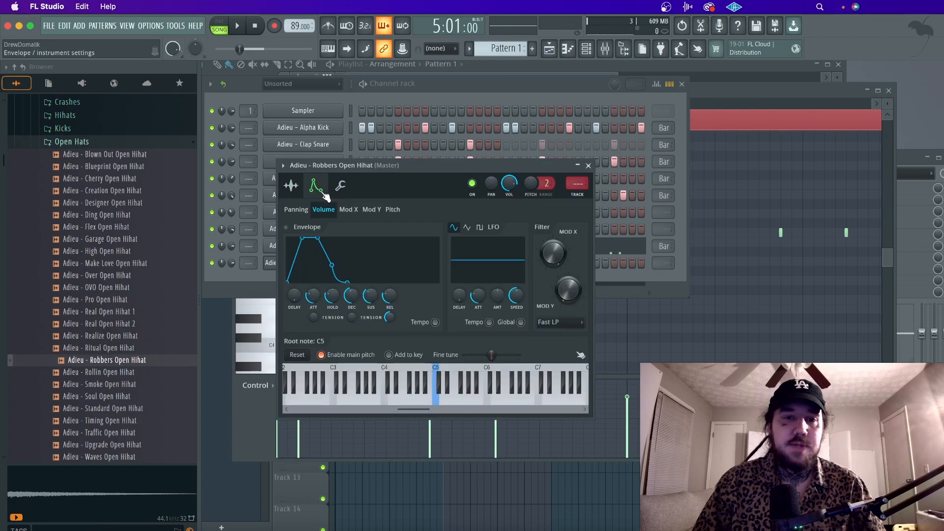
pyautogui.moveTo(313, 296); pyautogui.dragTo(313, 315)
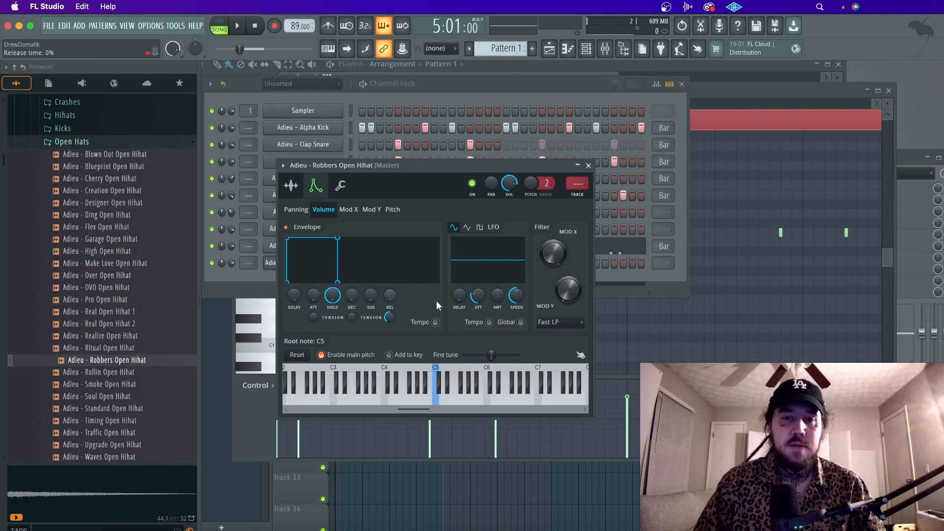
pyautogui.click(611, 278)
# Lengthen both C5 notes of Robbers Open Hihat to one full step in its piano roll during playback
pyautogui.press('space')
pyautogui.rightClick(342, 261)
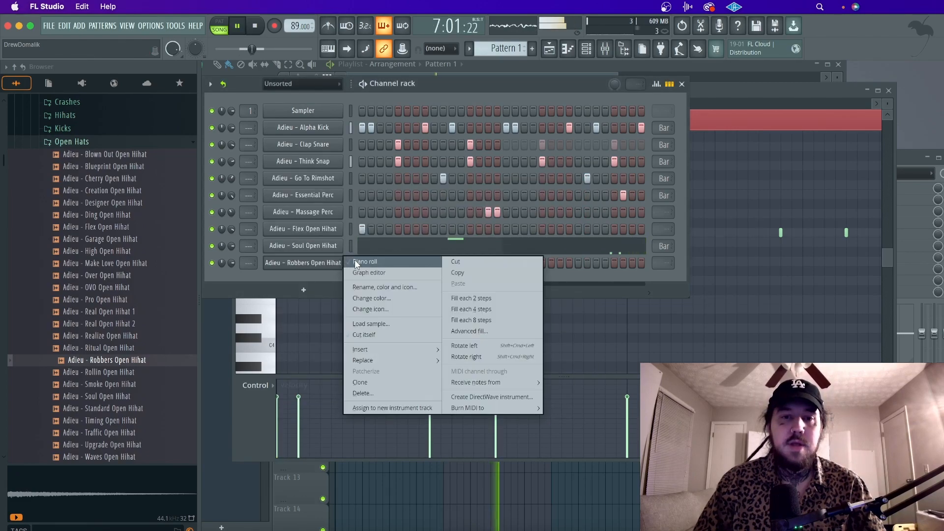
pyautogui.click(352, 262)
pyautogui.moveTo(322, 235); pyautogui.dragTo(342, 237)
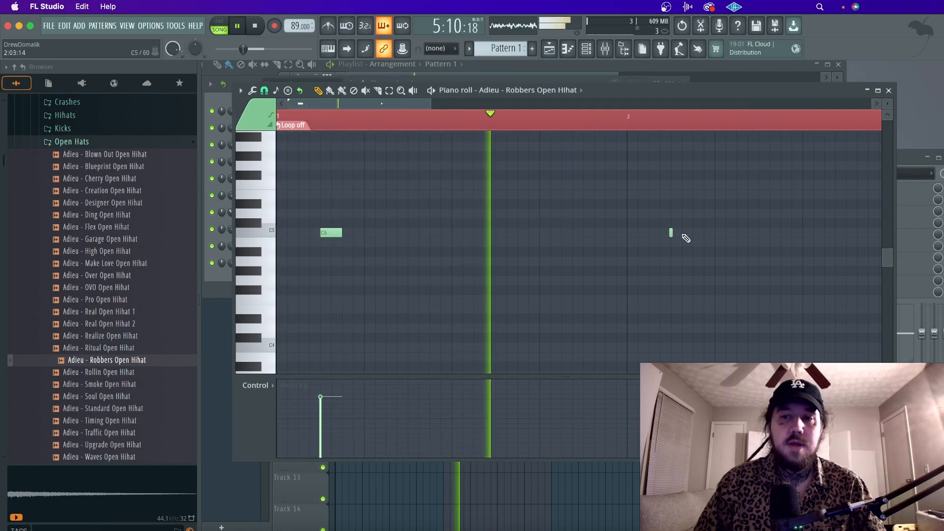
pyautogui.moveTo(671, 233); pyautogui.dragTo(693, 234)
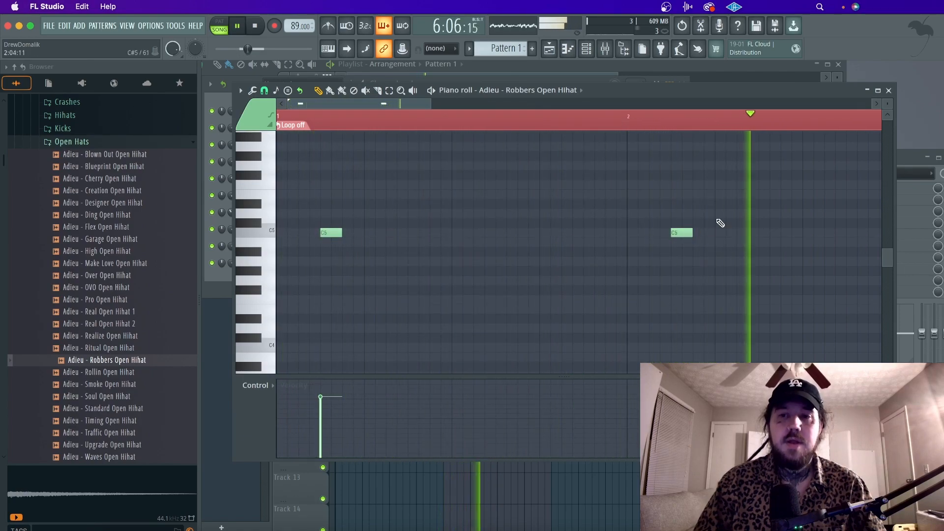
pyautogui.click(888, 92)
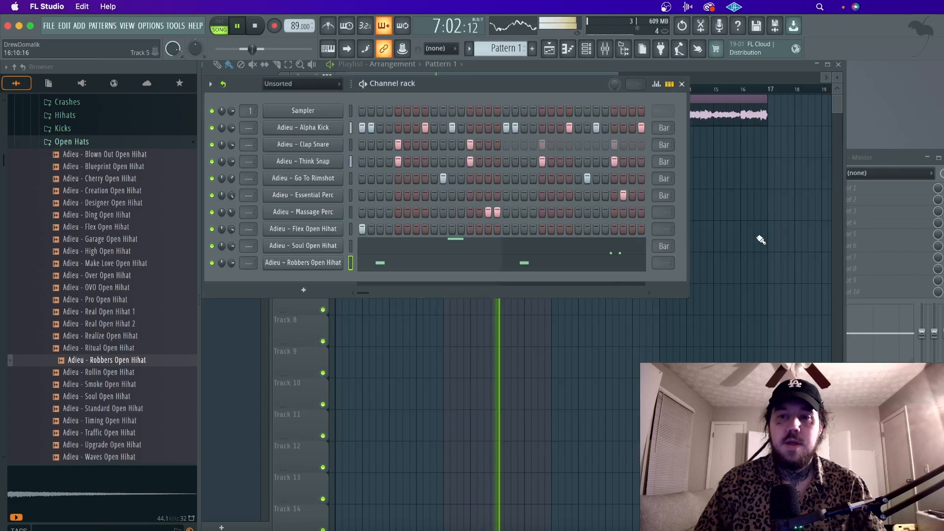
# Add a half-step F4 note on step 16 of bar 2 in Soul Open Hihat's piano roll
pyautogui.click(617, 247)
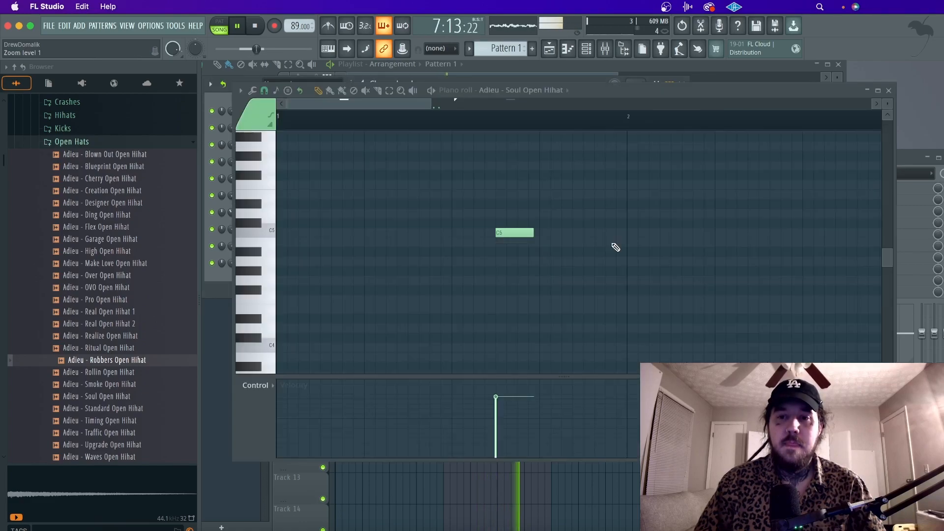
pyautogui.hscroll(6, 560, 230)
pyautogui.scroll(3, 559, 229)
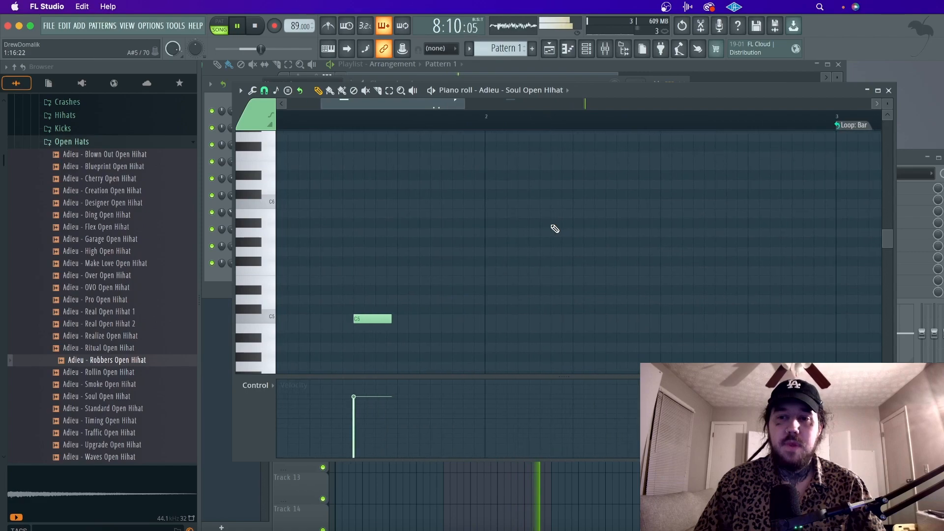
pyautogui.scroll(-4, 556, 228)
pyautogui.rightClick(717, 271)
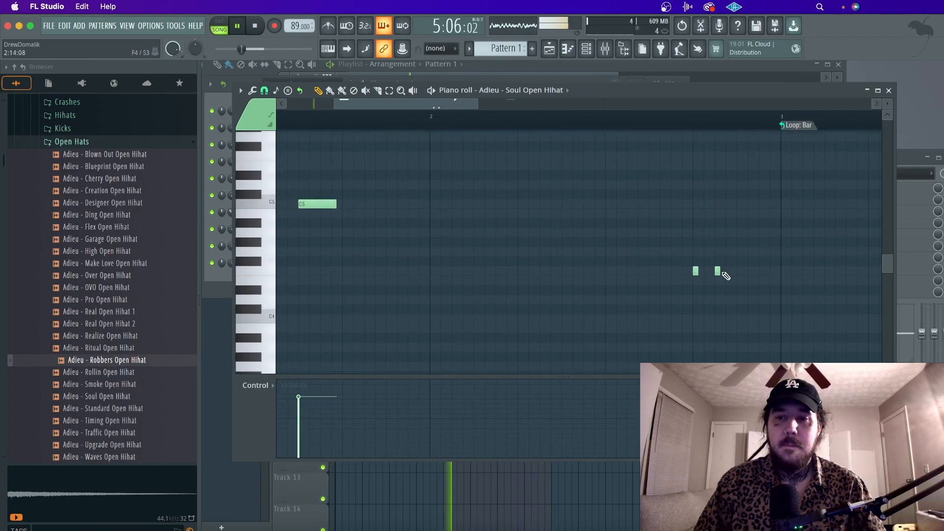
pyautogui.click(686, 121)
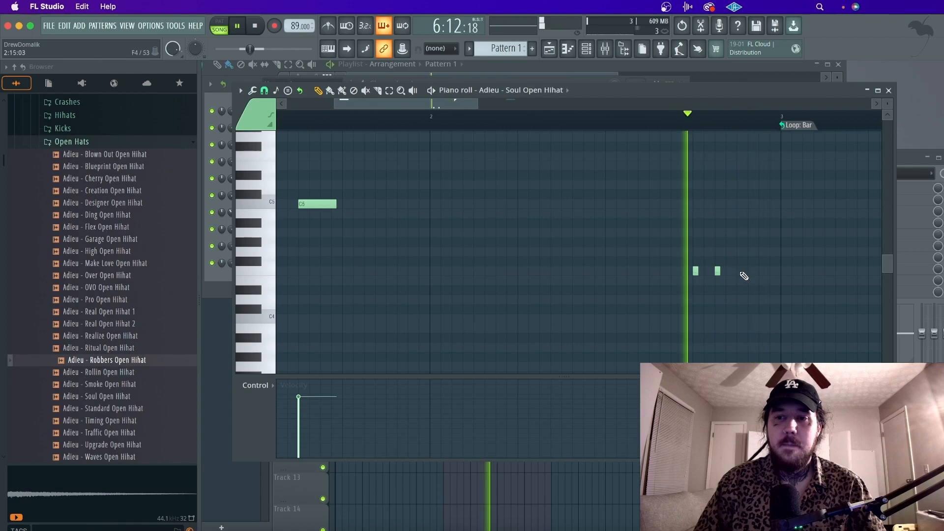
pyautogui.click(762, 271)
pyautogui.moveTo(776, 272); pyautogui.dragTo(765, 273)
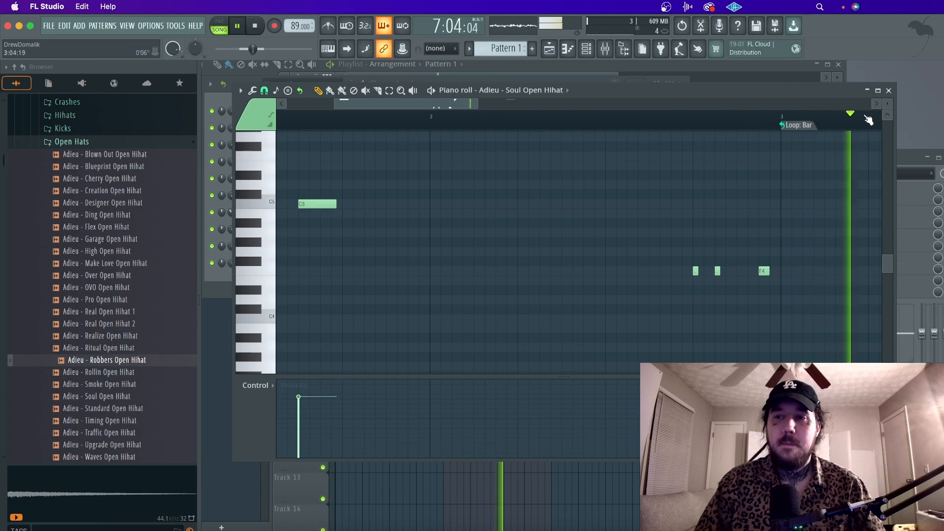
pyautogui.click(887, 91)
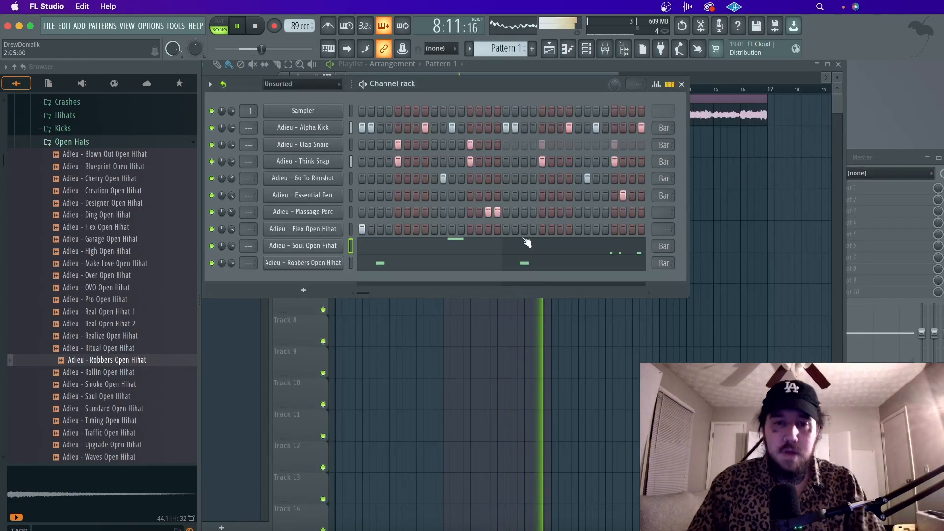
# Loop Robbers Open Hihat every bar, adjust its channel volume and stop playback
pyautogui.moveTo(232, 263); pyautogui.dragTo(219, 246)
pyautogui.press('space')
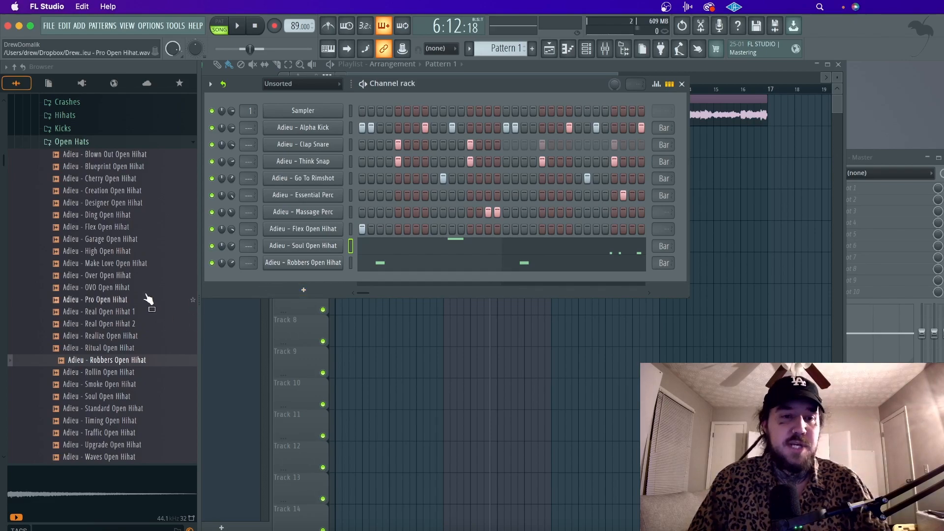
# Audition the Hihats samples and load Extra Hihat as a new channel with a hit on every fourth step
pyautogui.click(73, 141)
pyautogui.click(64, 115)
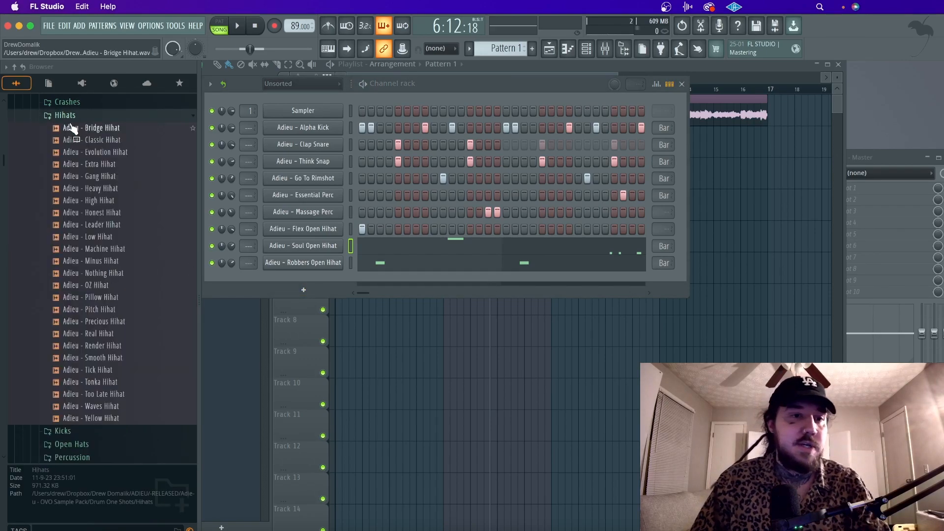
pyautogui.click(95, 151)
pyautogui.click(107, 141)
pyautogui.press('Down')
pyautogui.press('Down')
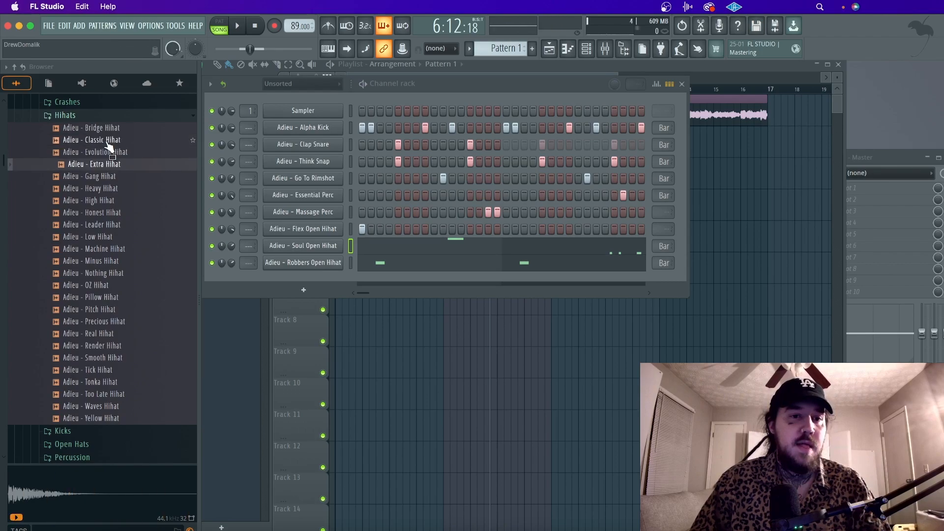
pyautogui.moveTo(92, 164); pyautogui.dragTo(195, 203)
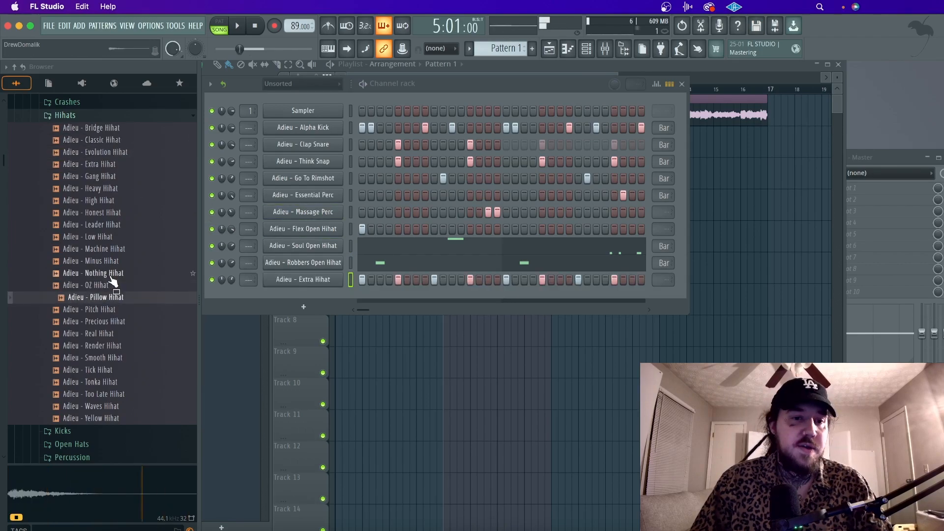
# Audition more hihat samples around Pillow Hihat and load Pitch Hihat as a new channel
pyautogui.press('Down')
pyautogui.press('Down')
pyautogui.press('Up')
pyautogui.press('Up')
pyautogui.press('Down')
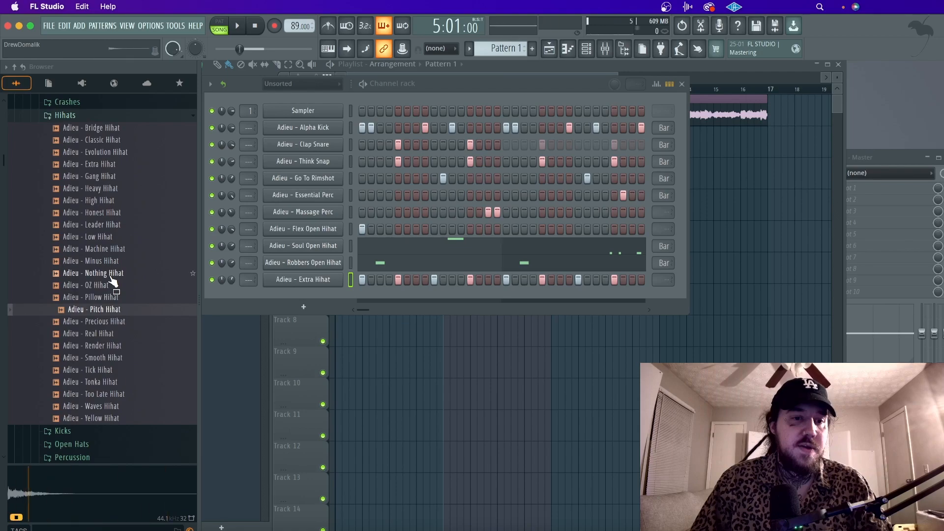
pyautogui.moveTo(112, 310); pyautogui.dragTo(301, 297)
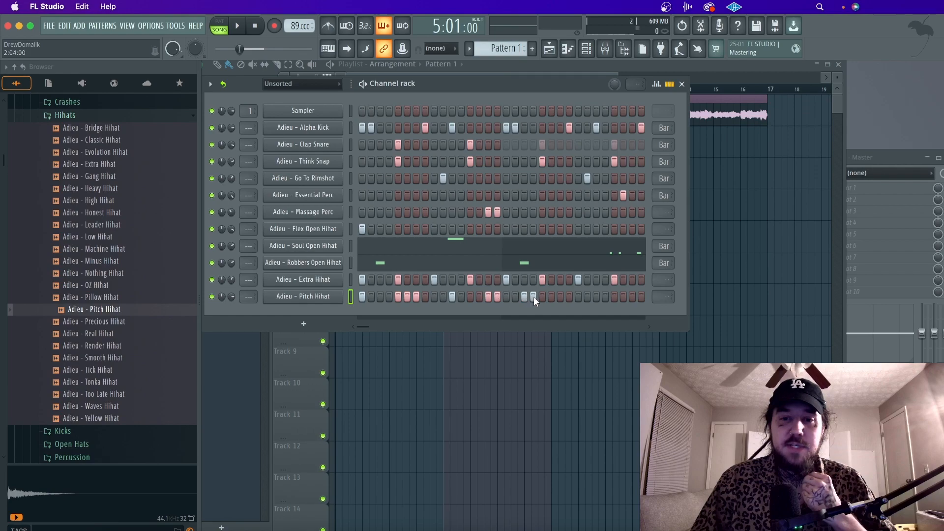
# Sequence Pitch Hihat hits across both bars, including steps 3, 4, 7, 9, 10 and 11 of bar 2, and play them
pyautogui.click(560, 300)
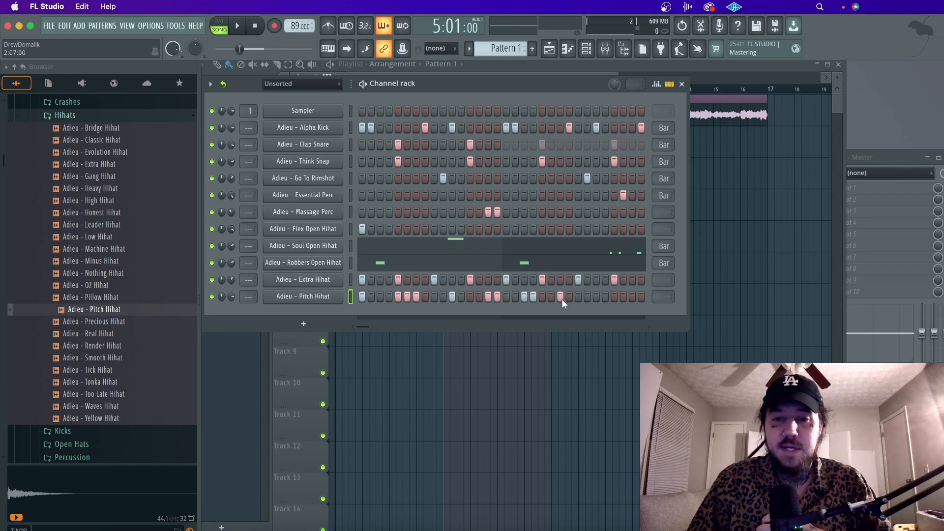
pyautogui.press('space')
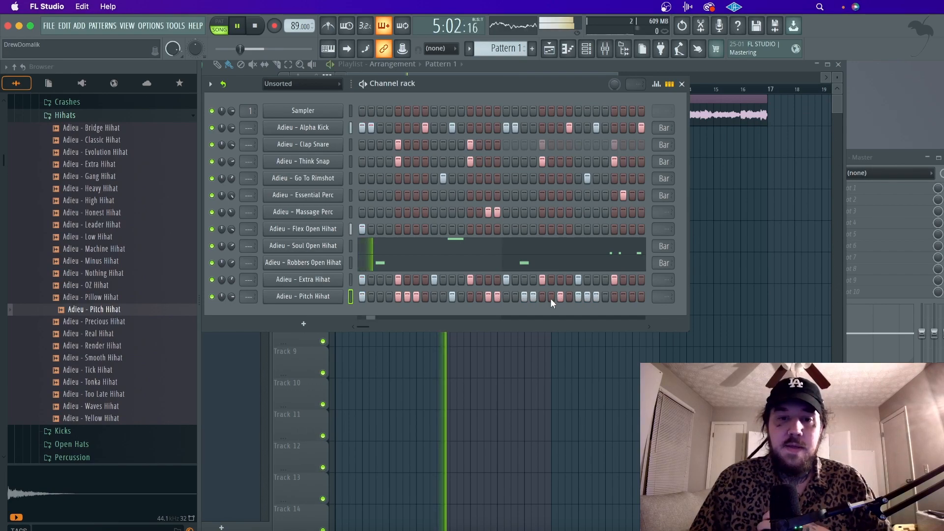
pyautogui.press('space')
pyautogui.press('space')
# Clear Pitch Hihat's hits on steps 5 and 6 of bar 1 and place hits on steps 3, 4 and 7
pyautogui.rightClick(399, 297)
pyautogui.rightClick(407, 297)
pyautogui.rightClick(416, 297)
pyautogui.click(379, 298)
pyautogui.click(388, 298)
pyautogui.click(416, 297)
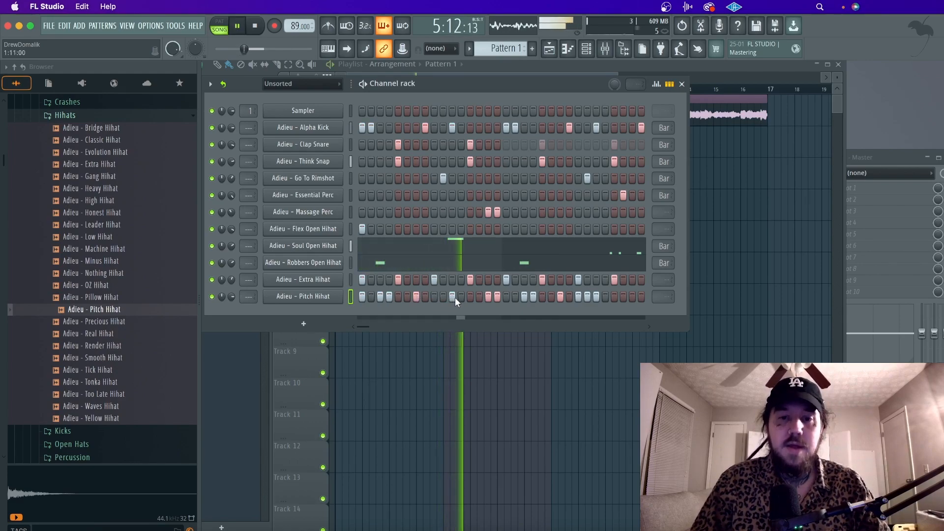
# Try extra Pitch Hihat hits on steps 9 and 10 of bar 1 during playback
pyautogui.click(435, 297)
pyautogui.click(443, 297)
pyautogui.click(436, 297)
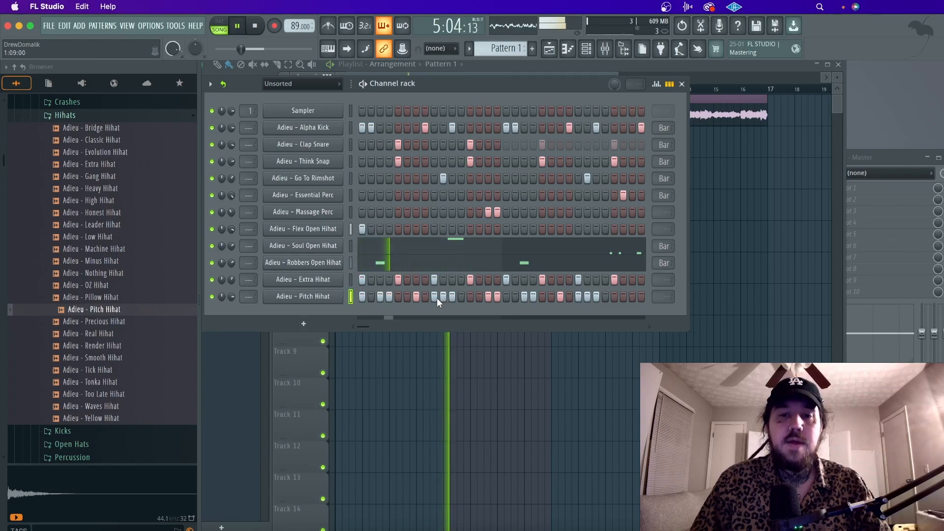
pyautogui.click(442, 297)
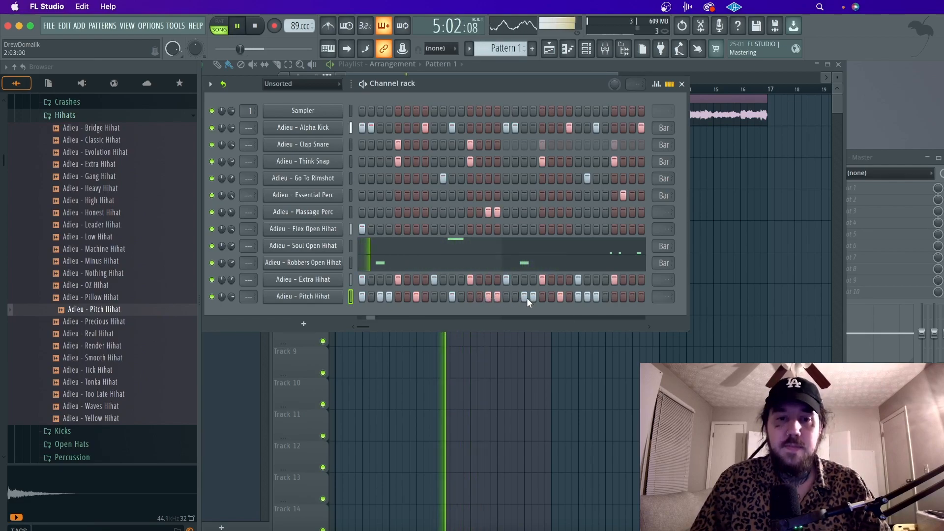
# Refine Pitch Hihat by adding hits on bar 1 step 9 and bar 2 steps 1 and 15, and removing bar 2 step 10
pyautogui.click(506, 297)
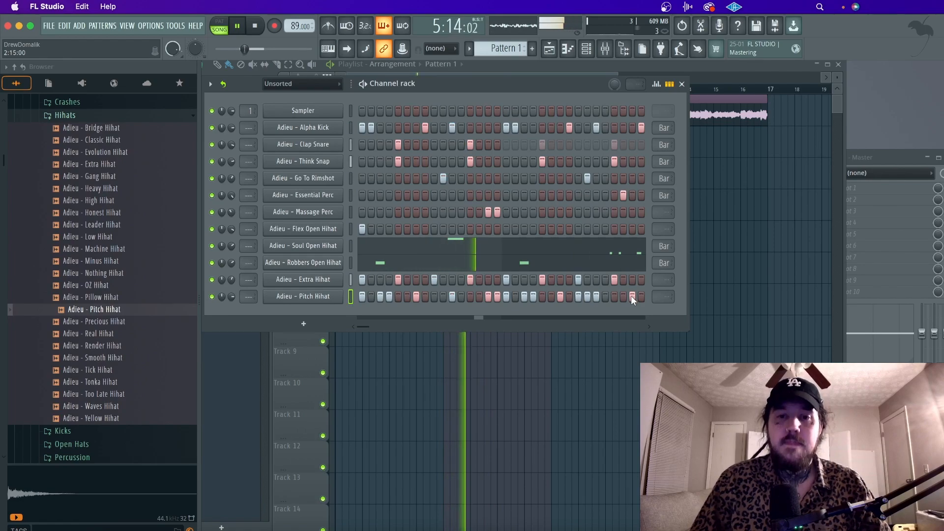
pyautogui.click(494, 296)
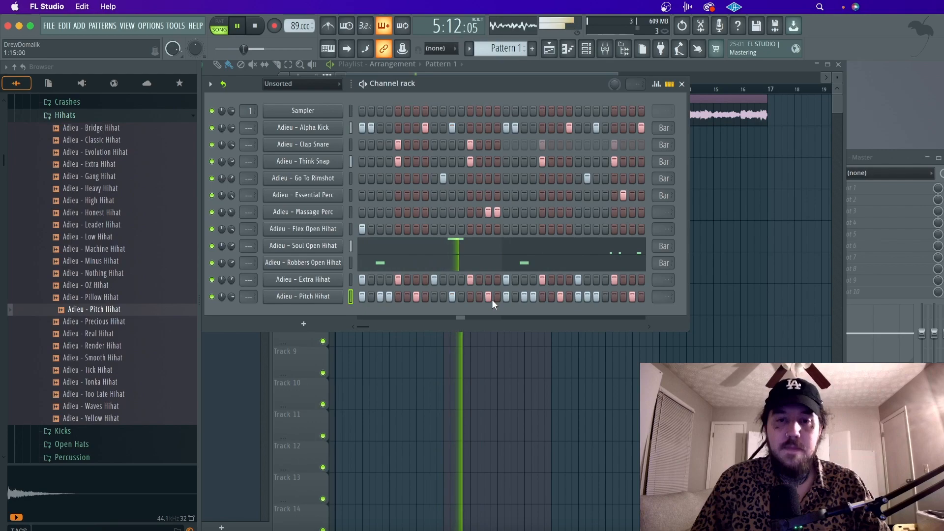
pyautogui.click(496, 297)
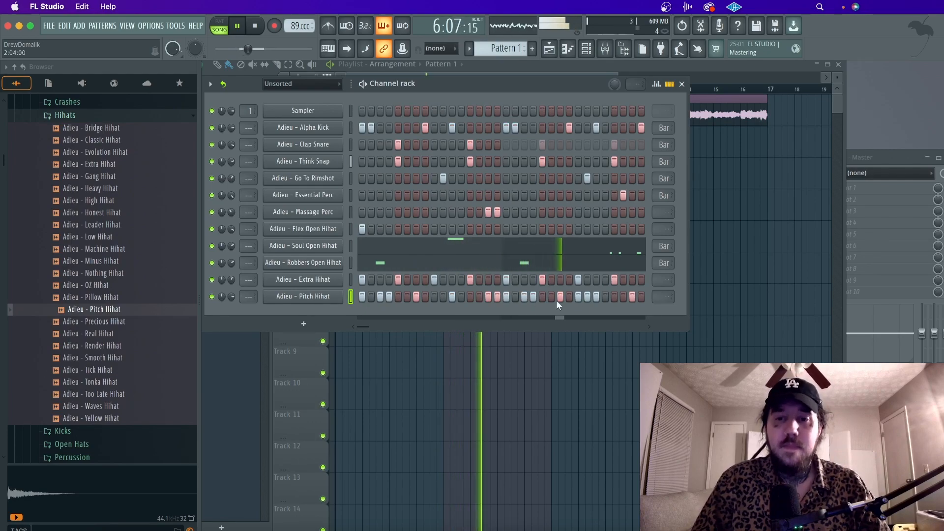
pyautogui.click(587, 297)
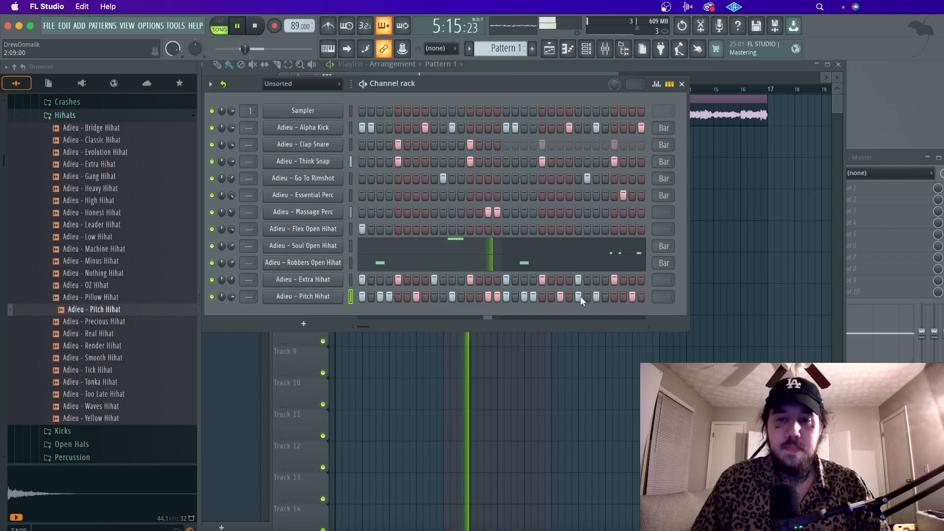
pyautogui.click(435, 297)
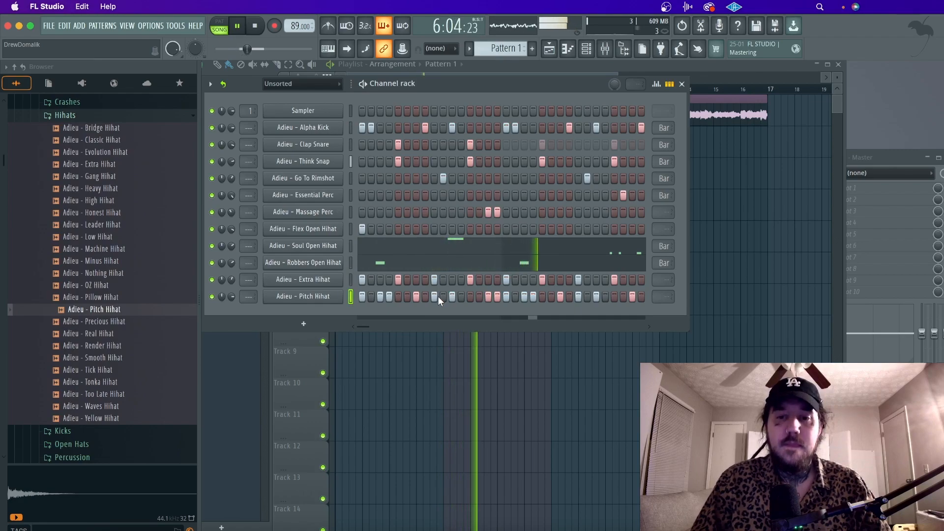
pyautogui.click(639, 297)
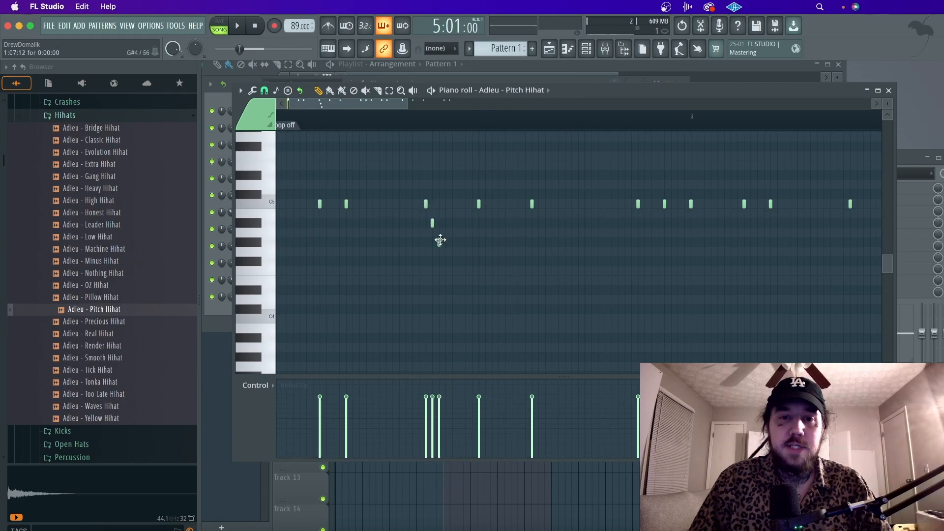
# Build a descending roll of A#4, G#4 and F#4 notes after Pitch Hihat's step 7 note in bar 1 and play it
pyautogui.click(445, 261)
pyautogui.press('space')
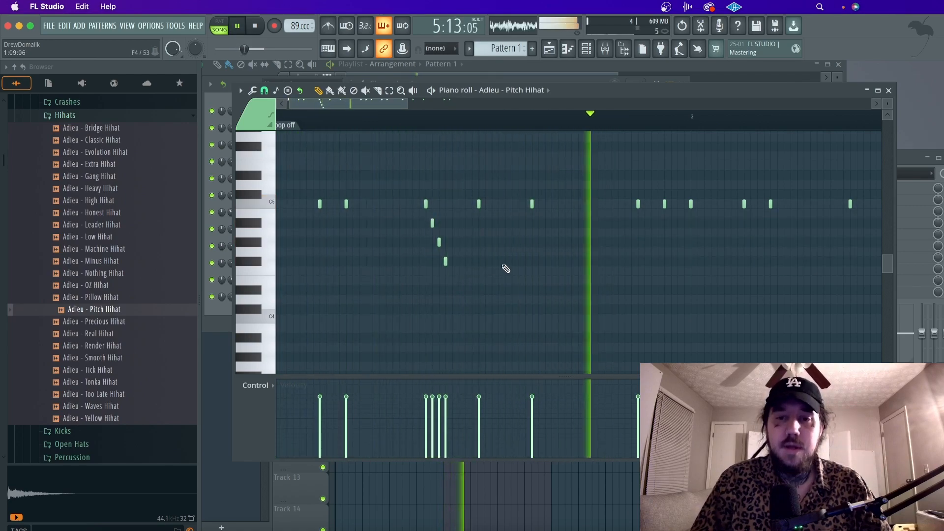
# Add two rapid C5 hits right after Pitch Hihat's bar 1 step 15 hit and three D#4 hits from bar 2 step 7
pyautogui.click(644, 204)
pyautogui.click(651, 204)
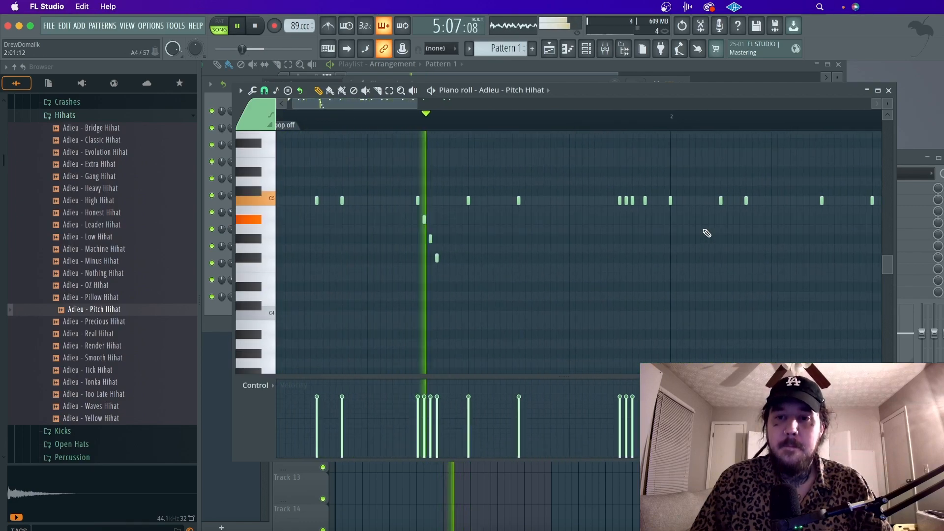
pyautogui.scroll(3, 707, 233)
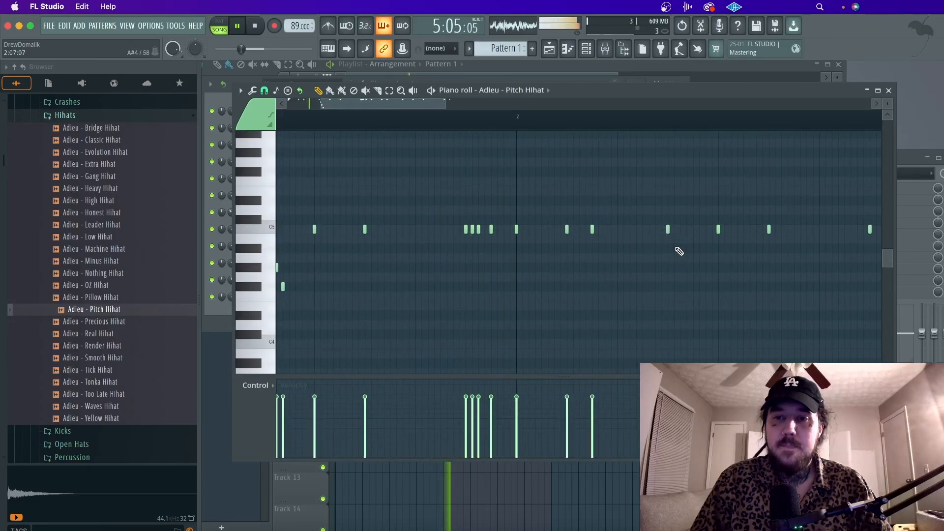
pyautogui.click(667, 315)
pyautogui.click(674, 315)
pyautogui.click(681, 315)
pyautogui.press('space')
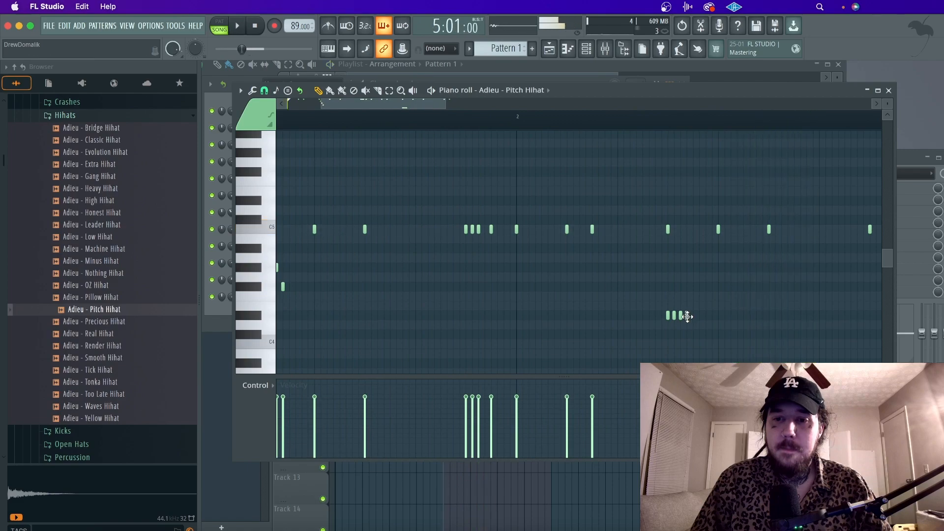
# Rework the D#4 hits at bar 2 step 7 into an evenly spaced roll of four very short notes and play it
pyautogui.moveTo(702, 327); pyautogui.dragTo(644, 294)
pyautogui.rightClick(705, 315)
pyautogui.press('space')
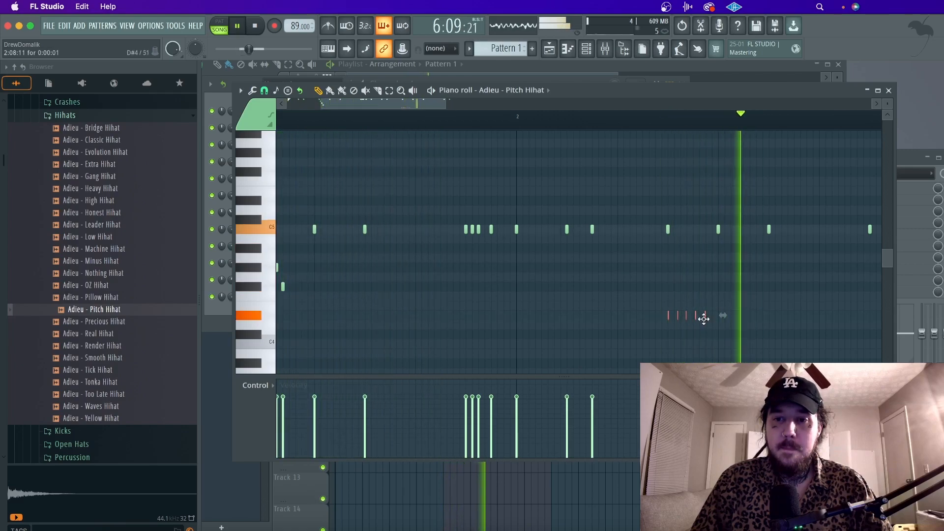
pyautogui.press('space')
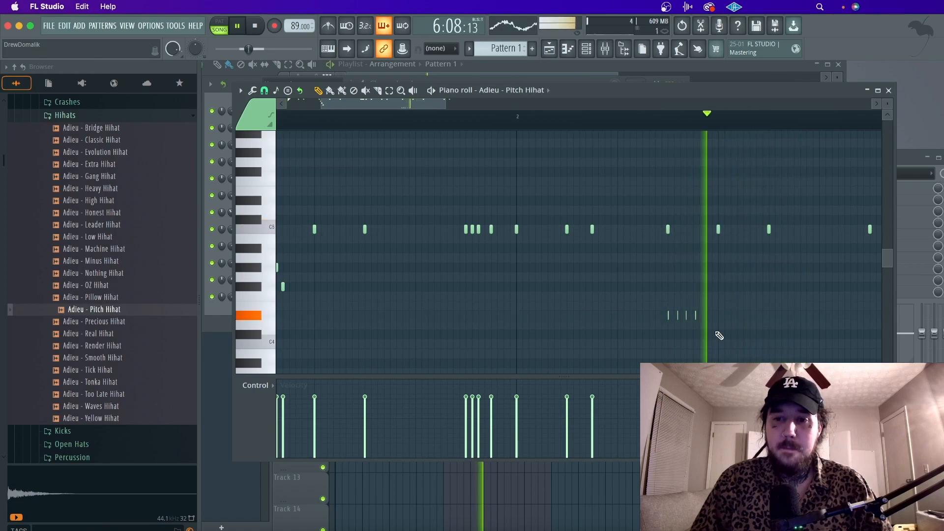
pyautogui.click(454, 117)
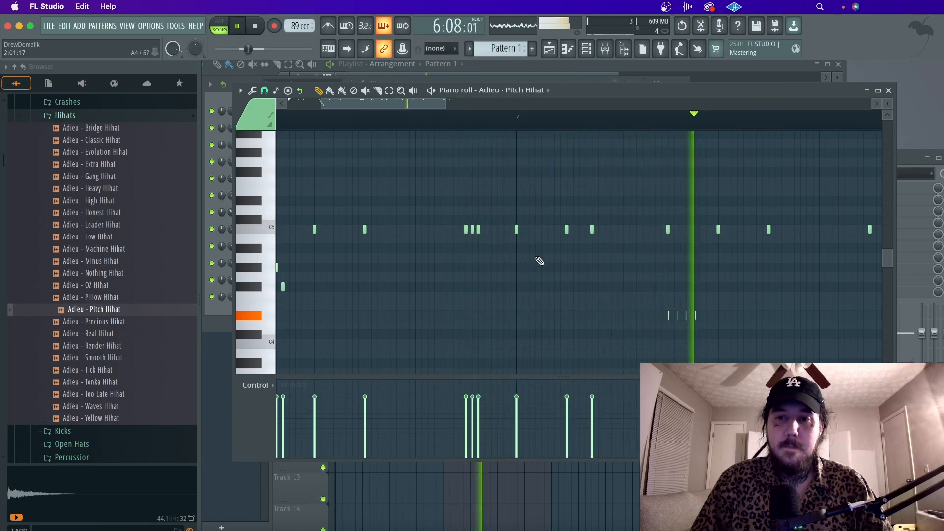
pyautogui.scroll(-2, 538, 260)
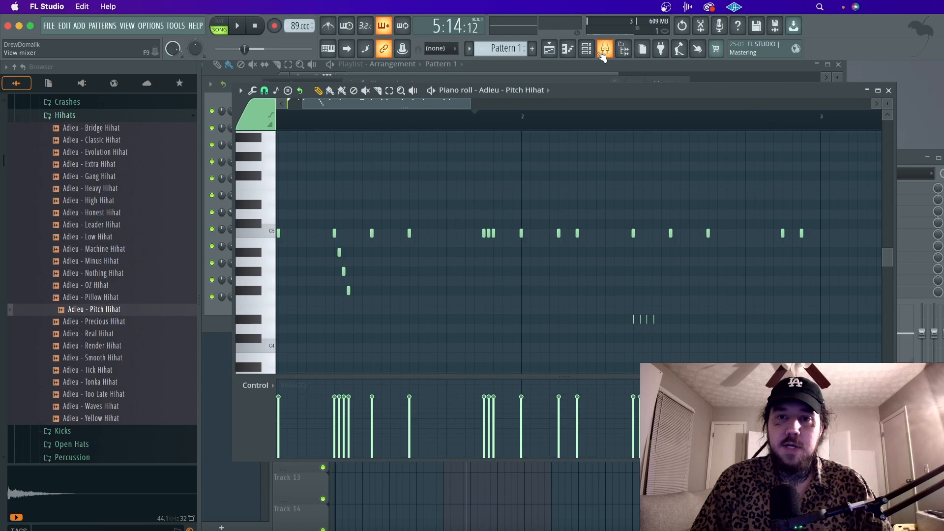
# Show the Channel rack and collapse the OVO Sample Pack's Hihats folder
pyautogui.click(586, 48)
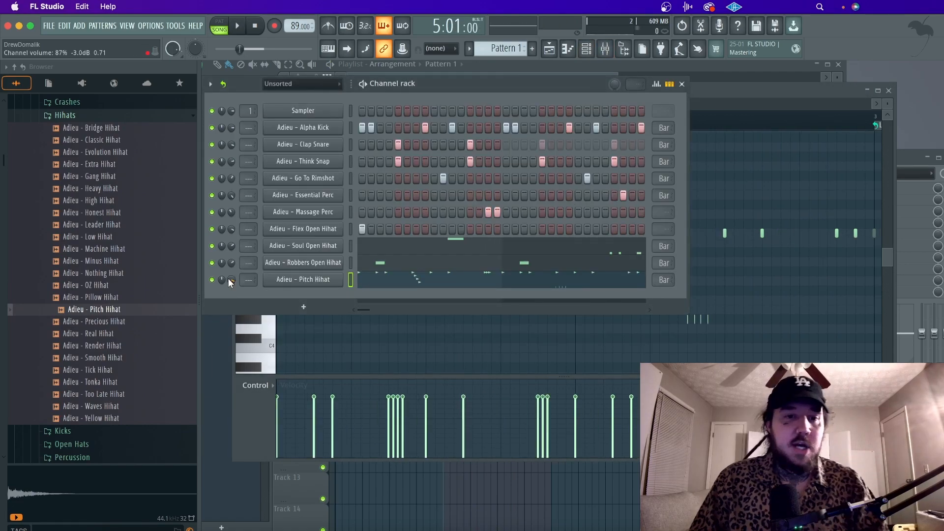
pyautogui.scroll(4, 108, 268)
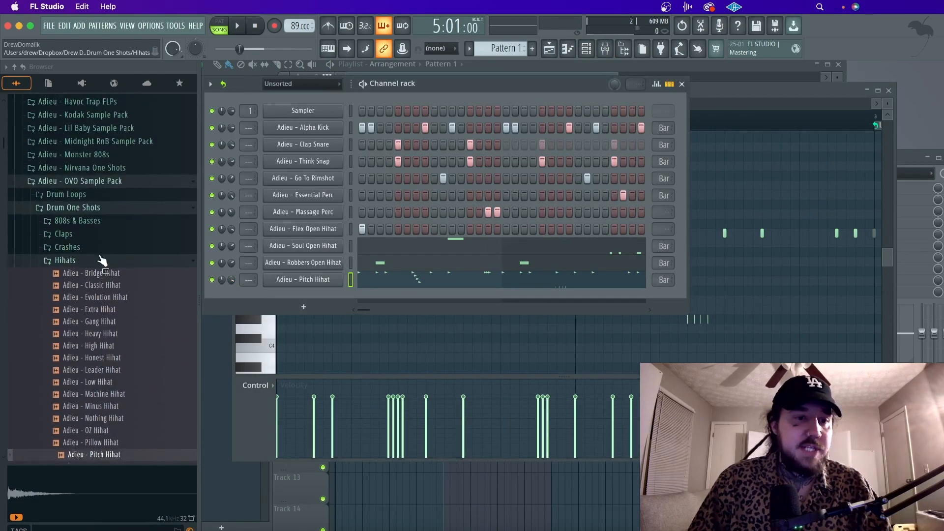
pyautogui.click(96, 262)
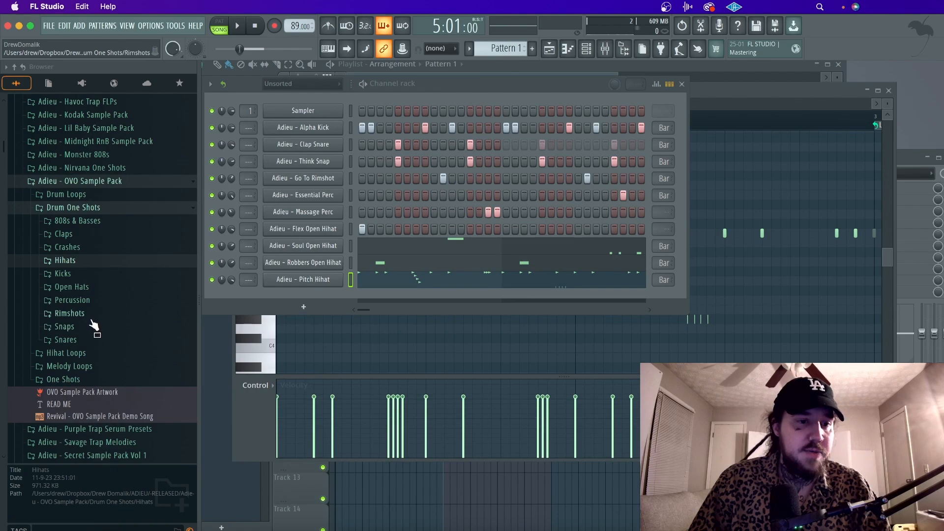
# Look through the Antidote Hip Hop Drum Kit's folders for another percussion source
pyautogui.scroll(3, 97, 302)
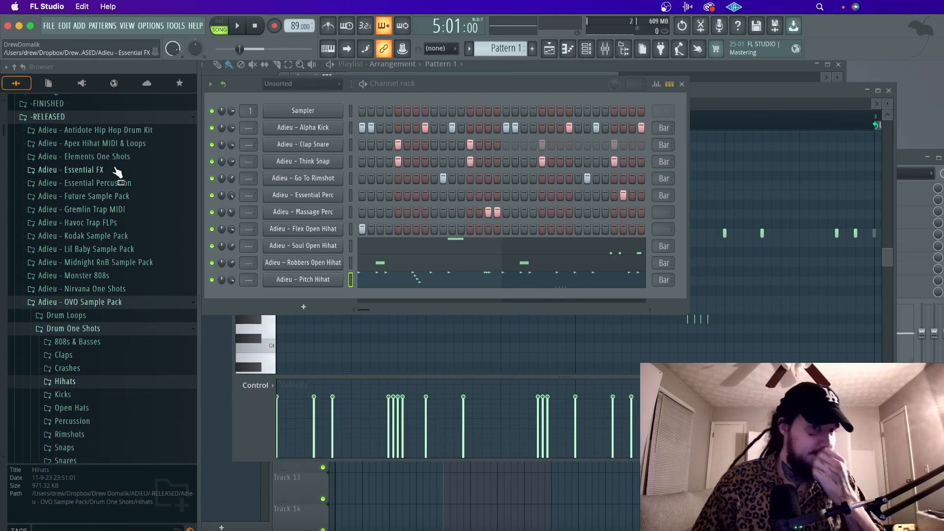
pyautogui.click(118, 131)
pyautogui.click(105, 205)
pyautogui.scroll(-5, 98, 295)
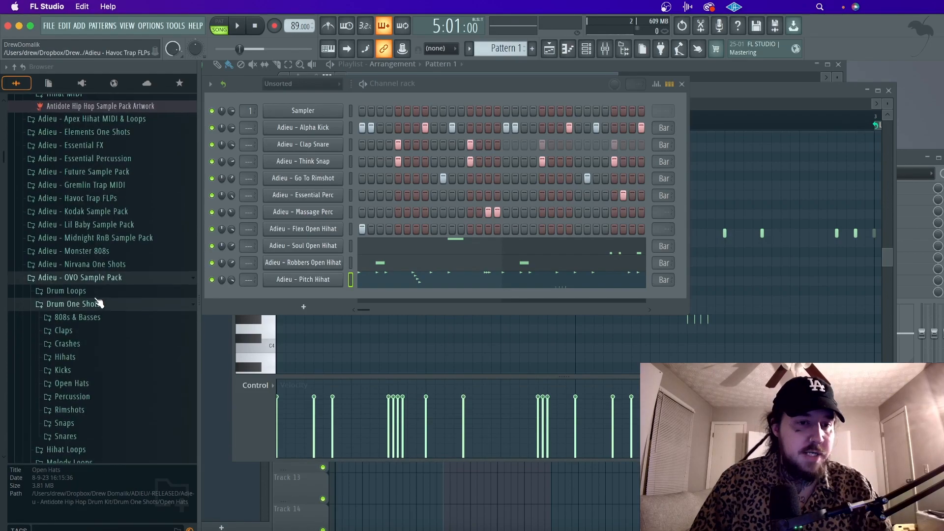
# Collapse the OVO Sample Pack and open the Shakers folder in the Vibes Lofi Sample Pack's Drum One Shots
pyautogui.click(101, 278)
pyautogui.scroll(-3, 102, 282)
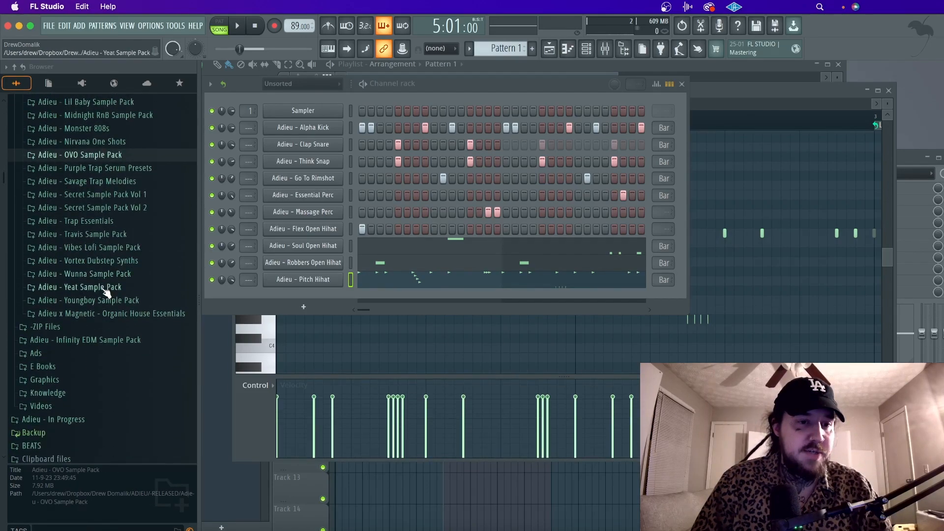
pyautogui.click(112, 250)
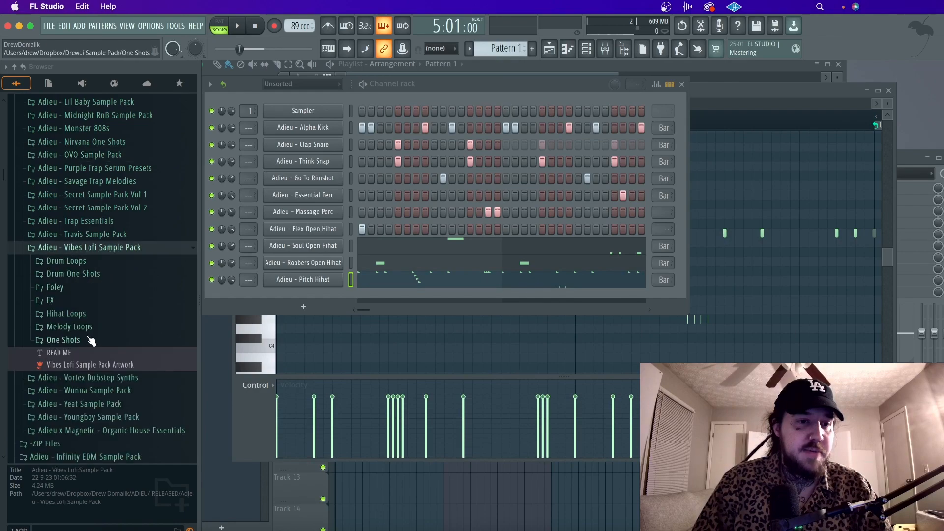
pyautogui.click(92, 275)
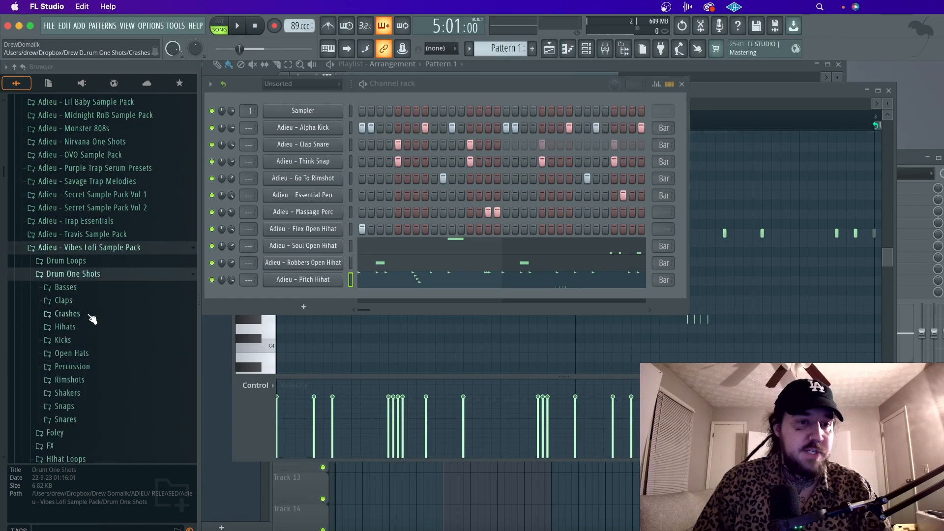
pyautogui.click(84, 391)
# Audition shaker samples, then load Adieu - High Shaker as a new channel below Pitch Hihat and show its envelope settings
pyautogui.click(101, 264)
pyautogui.click(104, 252)
pyautogui.click(108, 266)
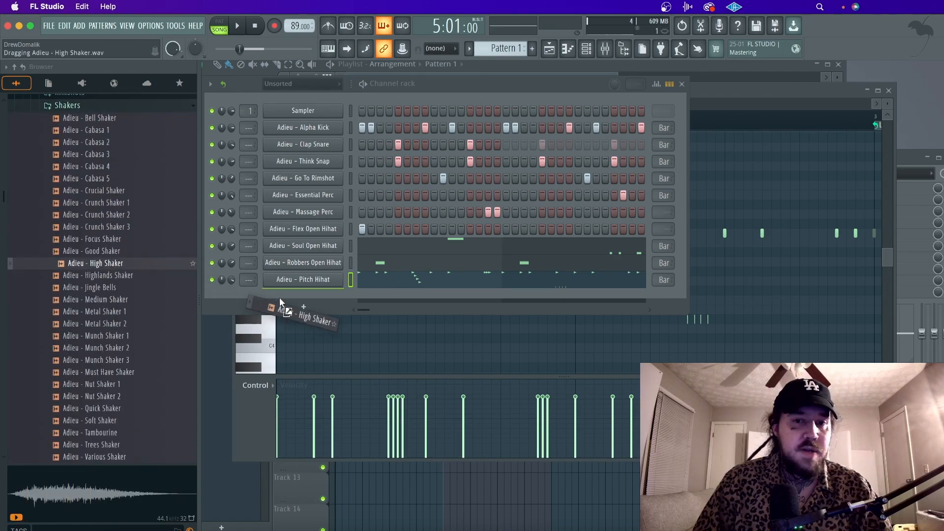
pyautogui.moveTo(278, 297); pyautogui.dragTo(280, 298)
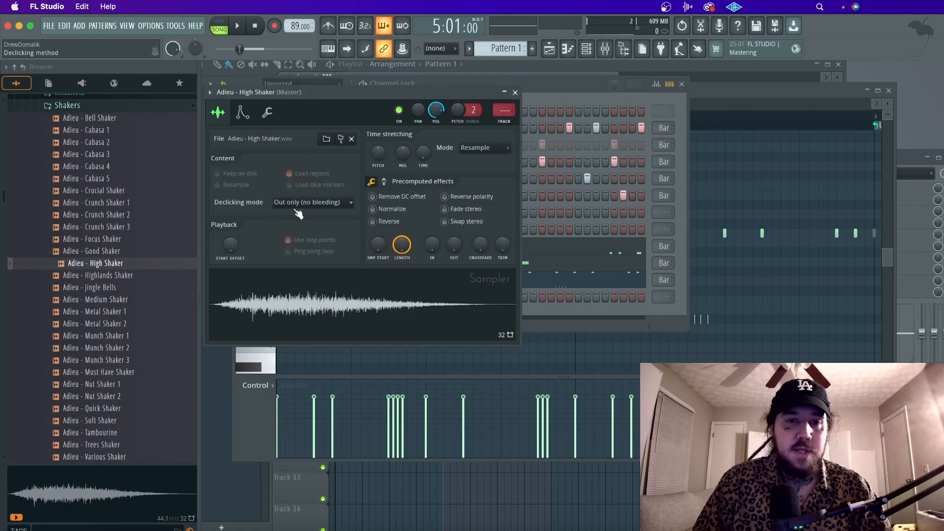
pyautogui.click(243, 116)
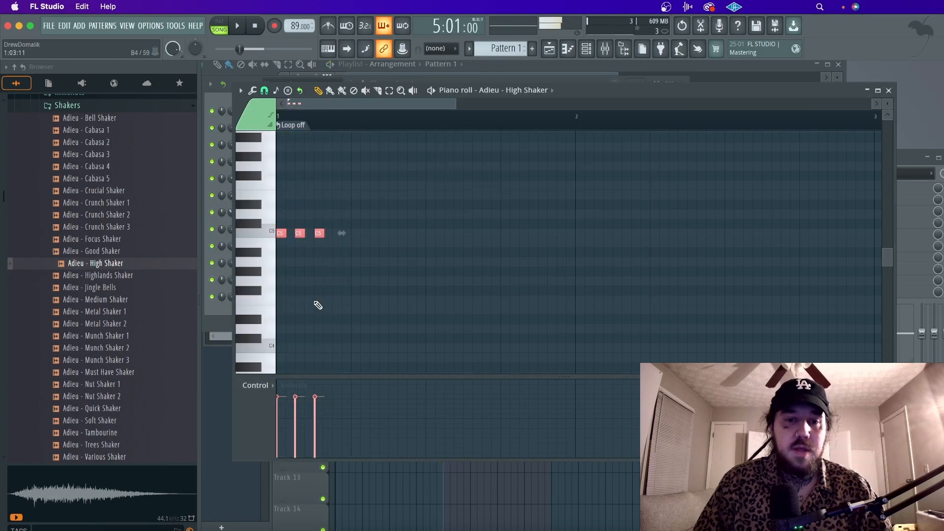
# Add a High Shaker C5 hit on step 4 and vary velocities: about 32% on steps 1 and 3, 42% on step 2, step 4 loudest
pyautogui.moveTo(314, 421); pyautogui.dragTo(295, 417)
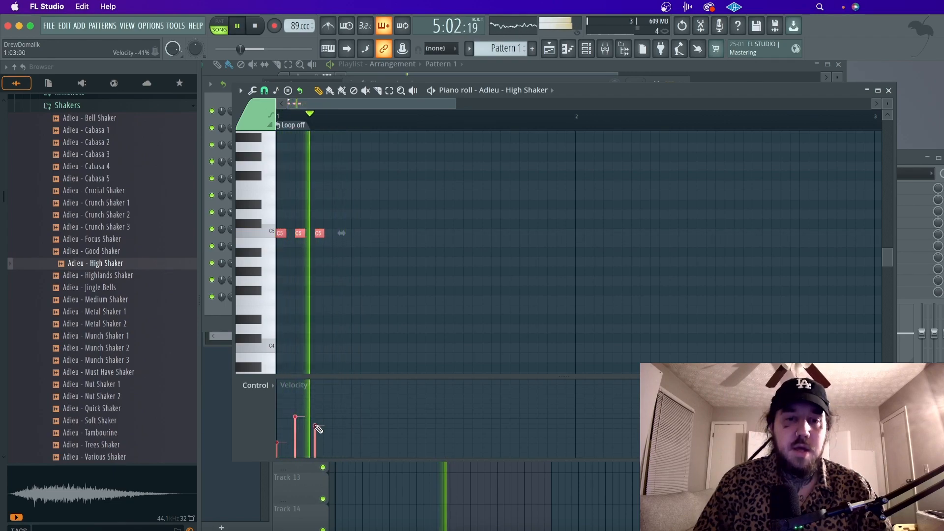
pyautogui.click(336, 233)
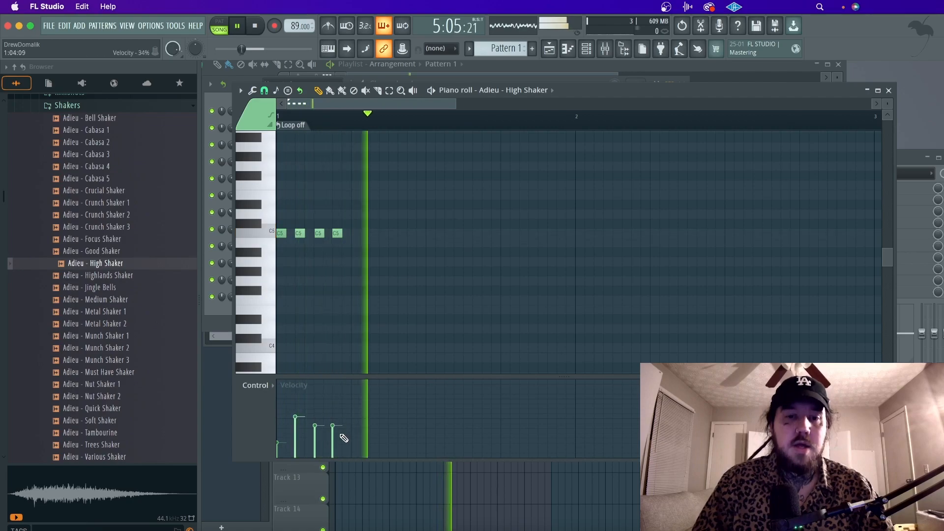
pyautogui.moveTo(341, 440); pyautogui.dragTo(340, 422)
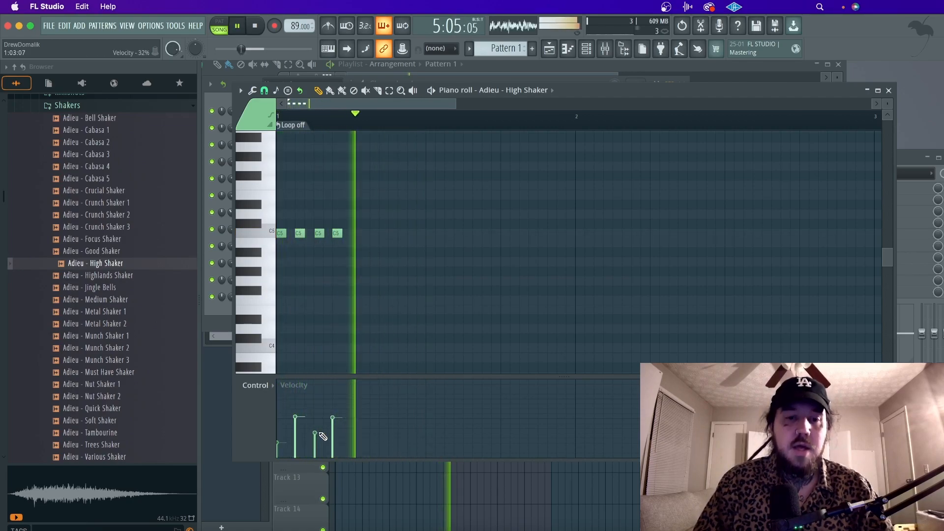
pyautogui.click(294, 432)
pyautogui.click(295, 425)
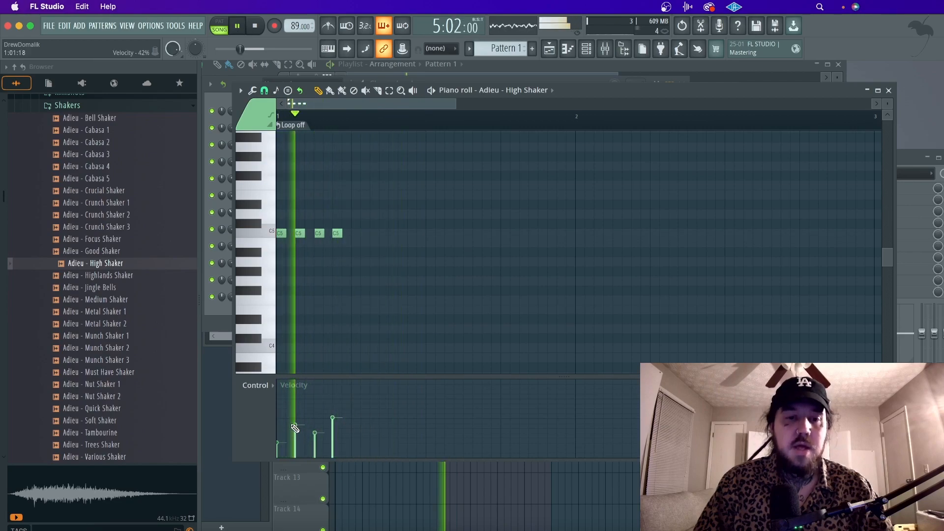
pyautogui.click(285, 432)
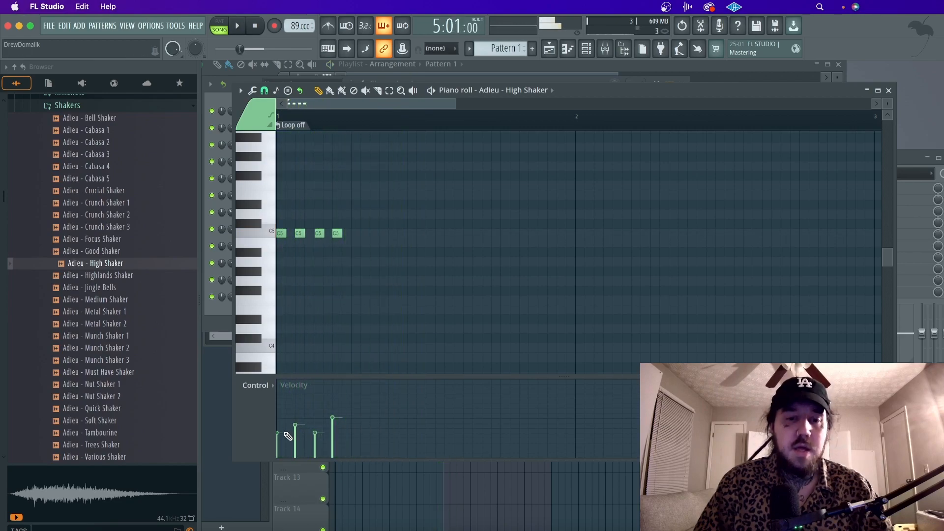
# Add High Shaker C5 hits on bar 1 steps 7, 8 and 10, raising step 7's velocity to about 64%
pyautogui.click(393, 234)
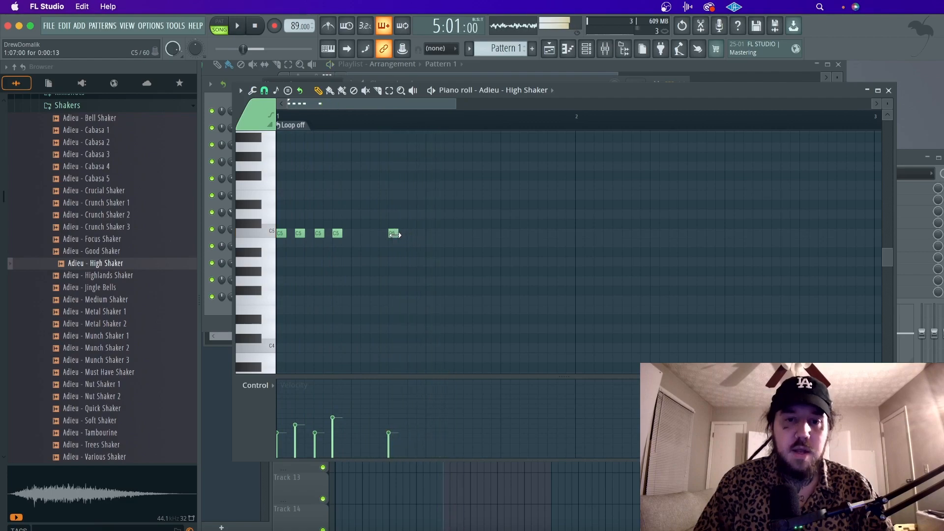
pyautogui.click(427, 235)
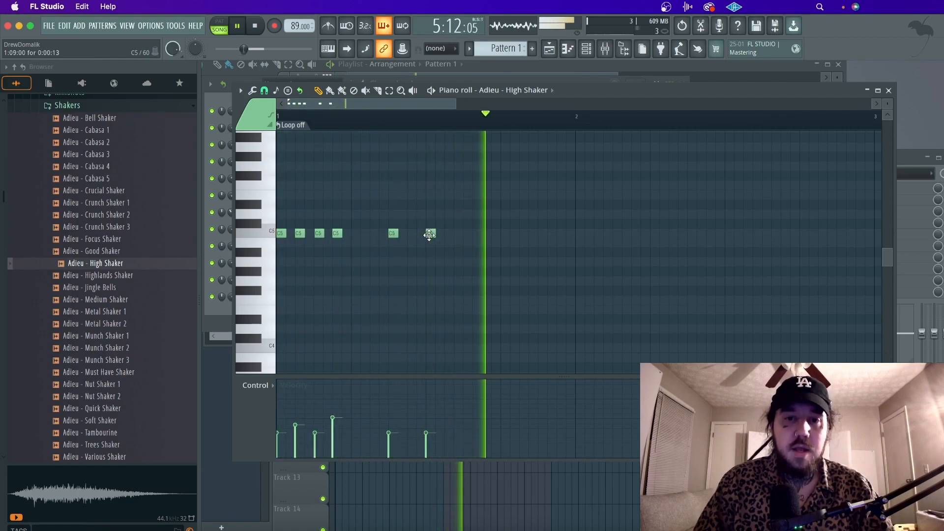
pyautogui.moveTo(426, 234); pyautogui.dragTo(449, 235)
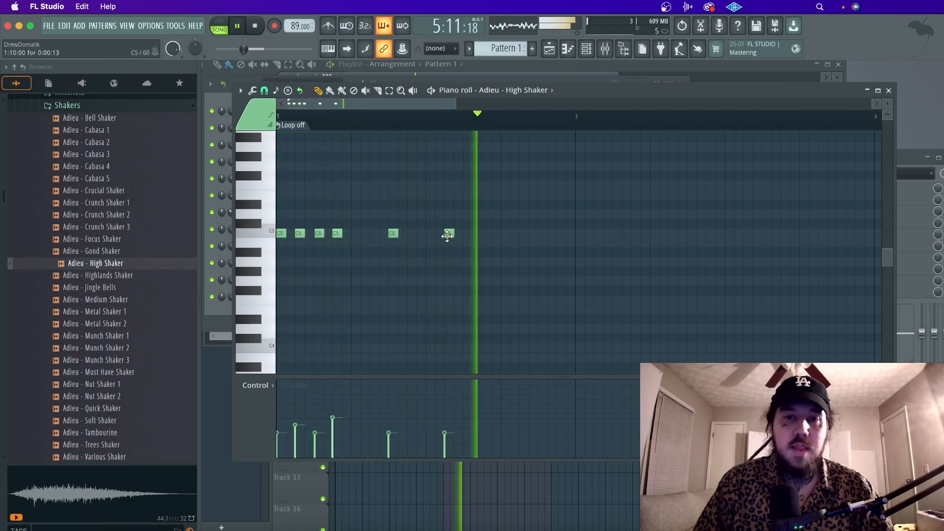
pyautogui.click(396, 409)
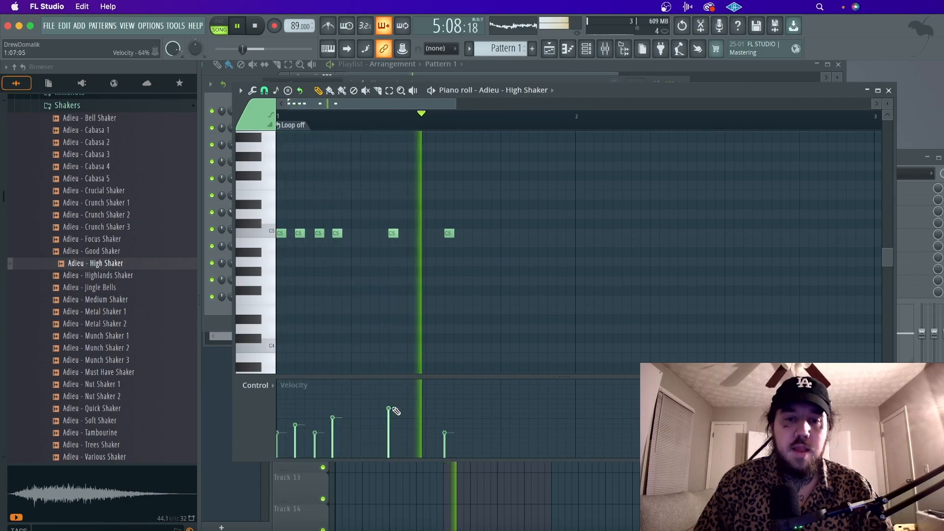
pyautogui.click(408, 234)
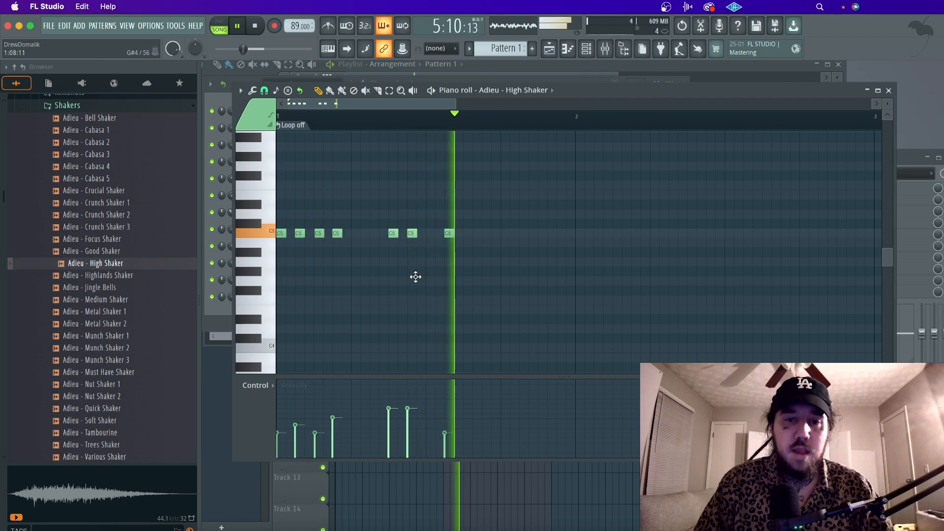
# Make High Shaker's step 7 hit softer than its step 8 hit and add a C5 hit on step 11
pyautogui.press('space')
pyautogui.click(408, 430)
pyautogui.click(392, 414)
pyautogui.moveTo(391, 415)
pyautogui.mouseDown()
pyautogui.moveTo(404, 415)
pyautogui.moveTo(392, 432)
pyautogui.moveTo(410, 415)
pyautogui.mouseUp()
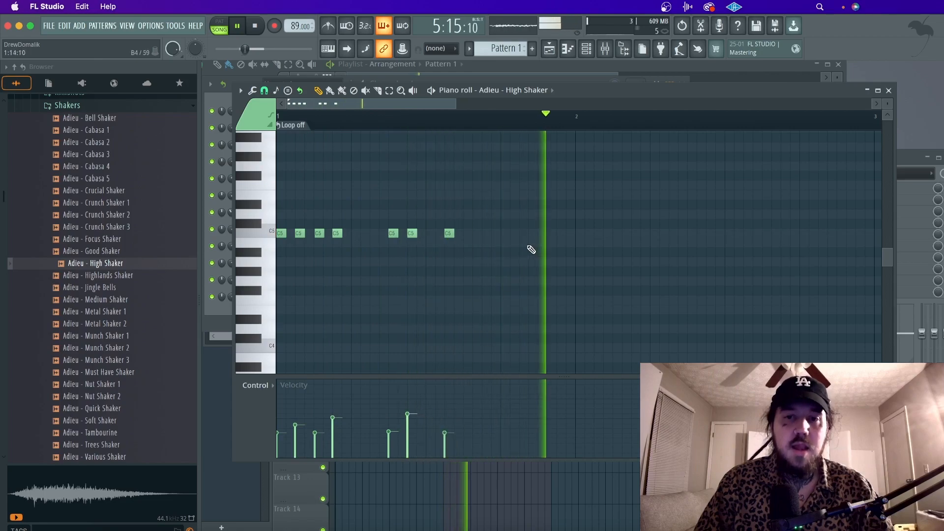
pyautogui.click(487, 234)
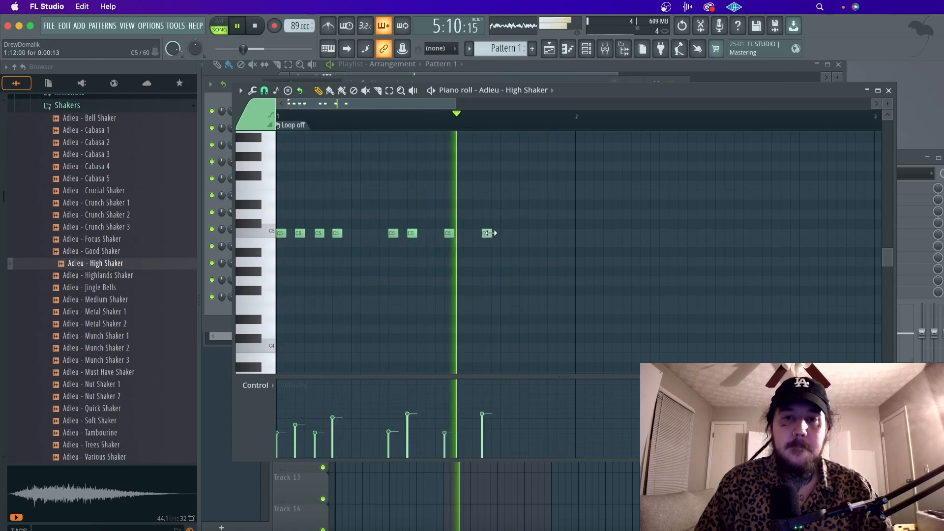
pyautogui.moveTo(485, 233); pyautogui.dragTo(469, 233)
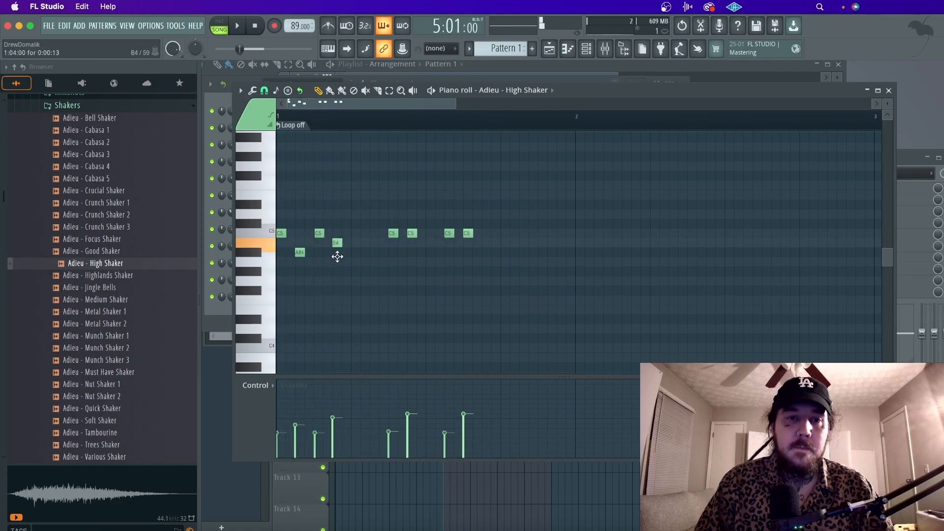
# Lower the second High Shaker hit of each pair, on steps 2, 4, 8 and 11, to A#4
pyautogui.press('space')
pyautogui.moveTo(412, 234); pyautogui.dragTo(412, 262)
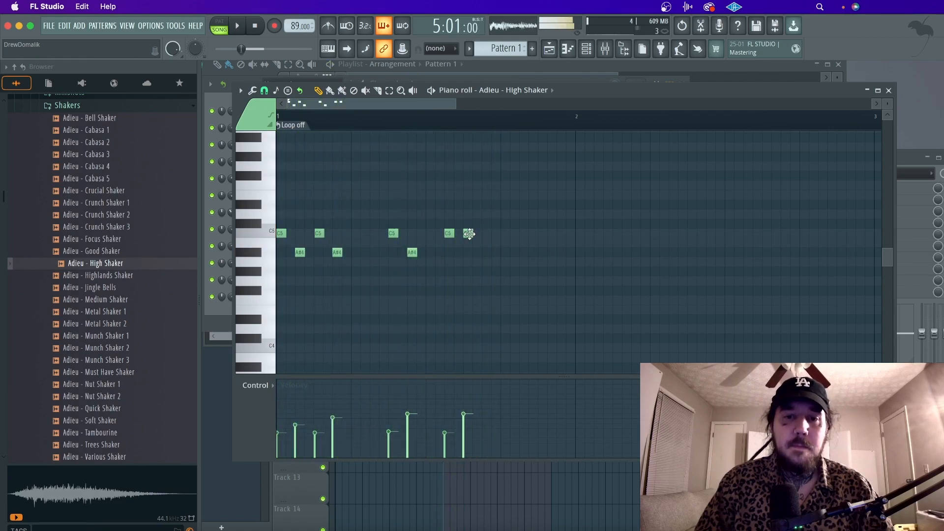
pyautogui.moveTo(470, 241); pyautogui.dragTo(468, 259)
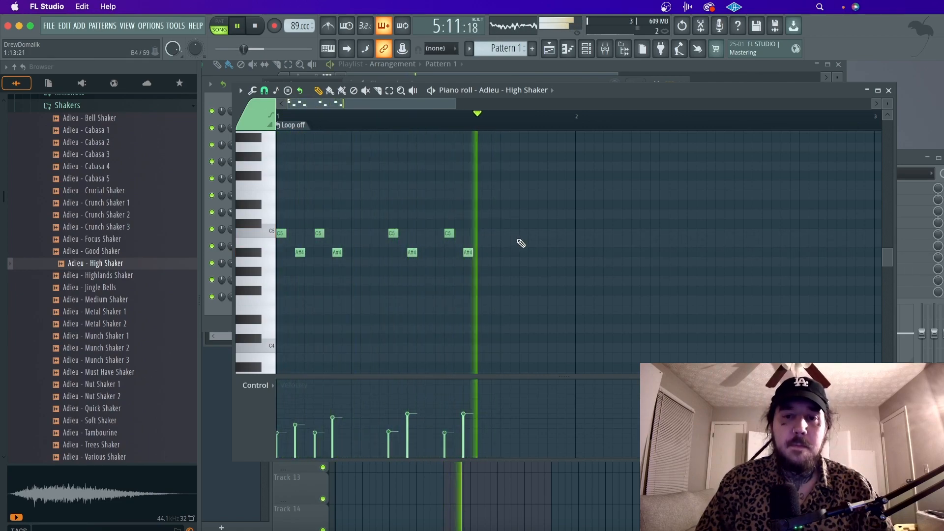
# Add High Shaker C5 hits on bar 1 steps 13 to 16, with a short A#4 hit midway between steps 14 and 15
pyautogui.click(523, 233)
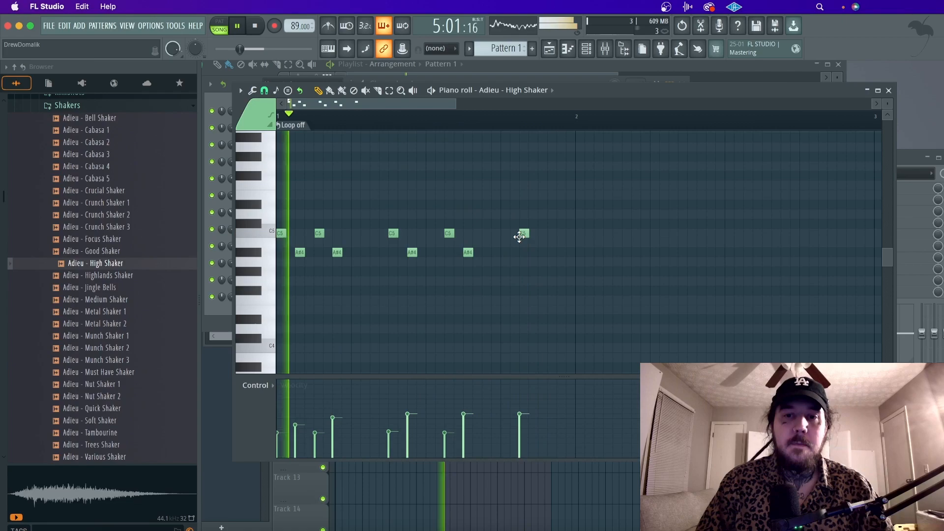
pyautogui.click(542, 253)
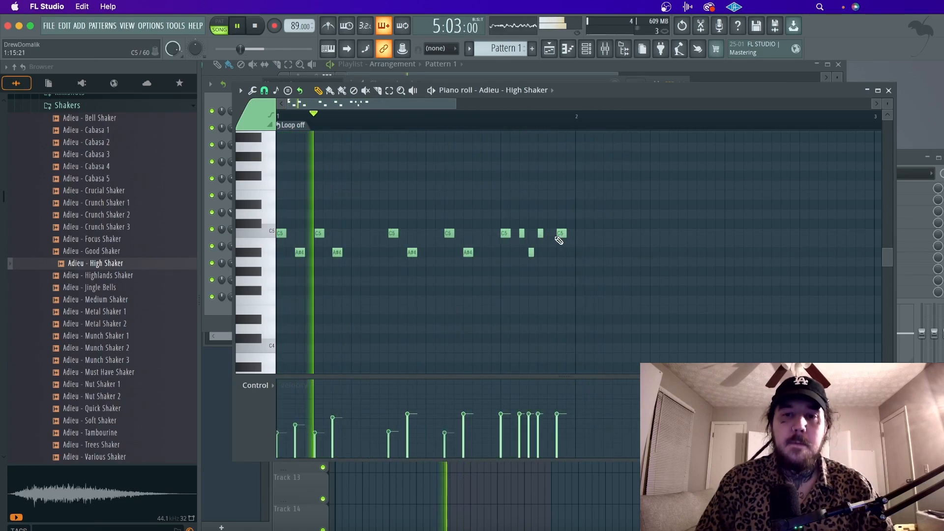
pyautogui.click(889, 90)
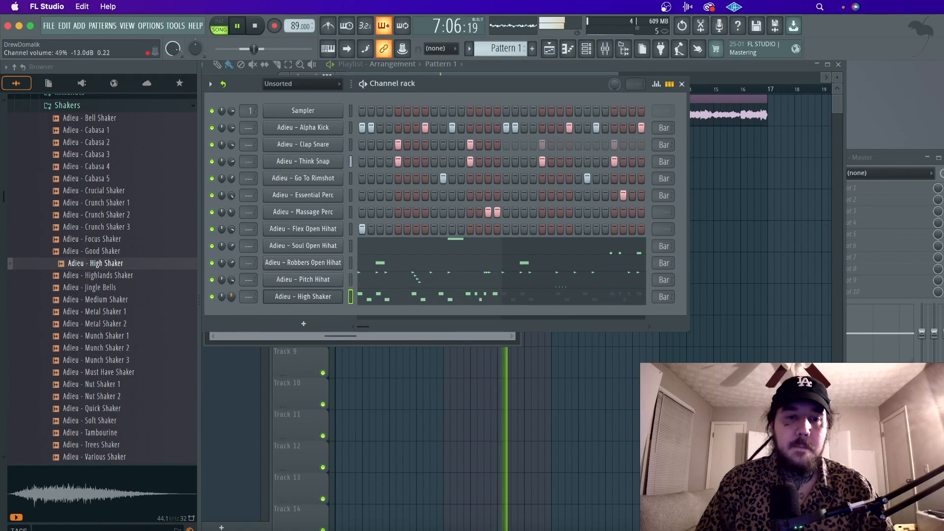
# Stop playback and slightly raise the start offset of the High Shaker sample
pyautogui.press('space')
pyautogui.click(278, 300)
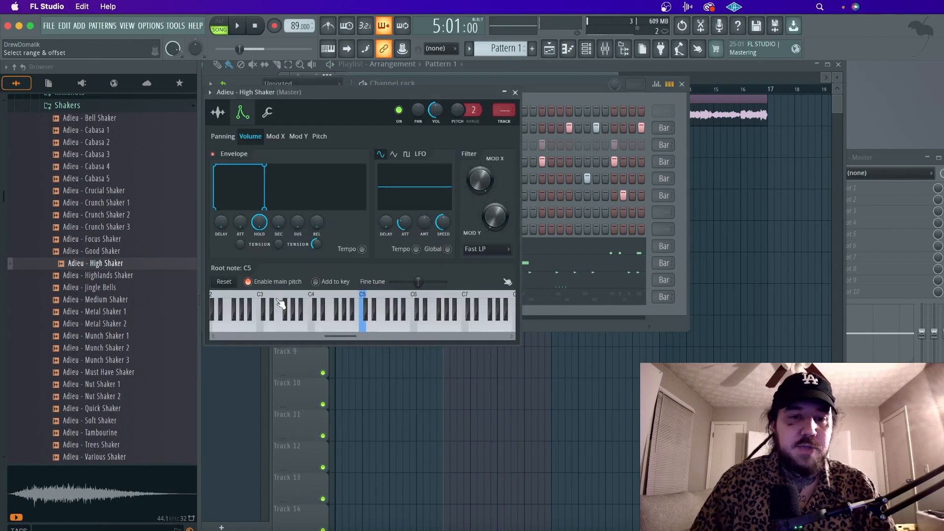
pyautogui.click(229, 134)
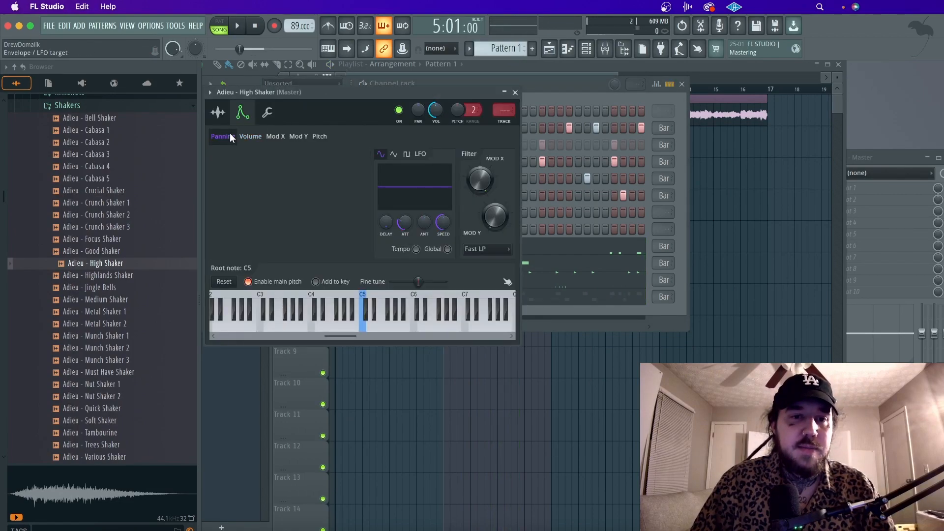
pyautogui.click(217, 113)
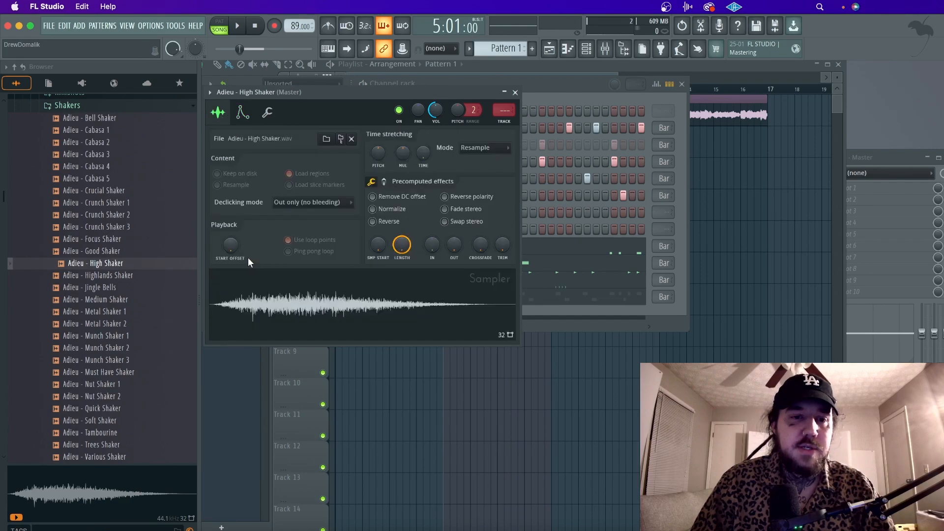
pyautogui.moveTo(235, 250); pyautogui.dragTo(235, 239)
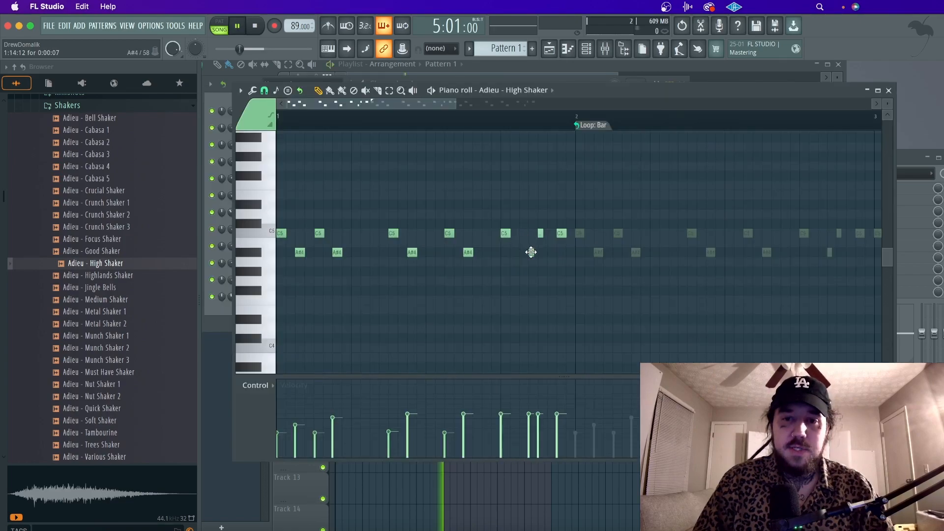
# Delete High Shaker's short A#4 hit just before step 15 of bar 1 while the beat plays
pyautogui.press('space')
pyautogui.rightClick(531, 252)
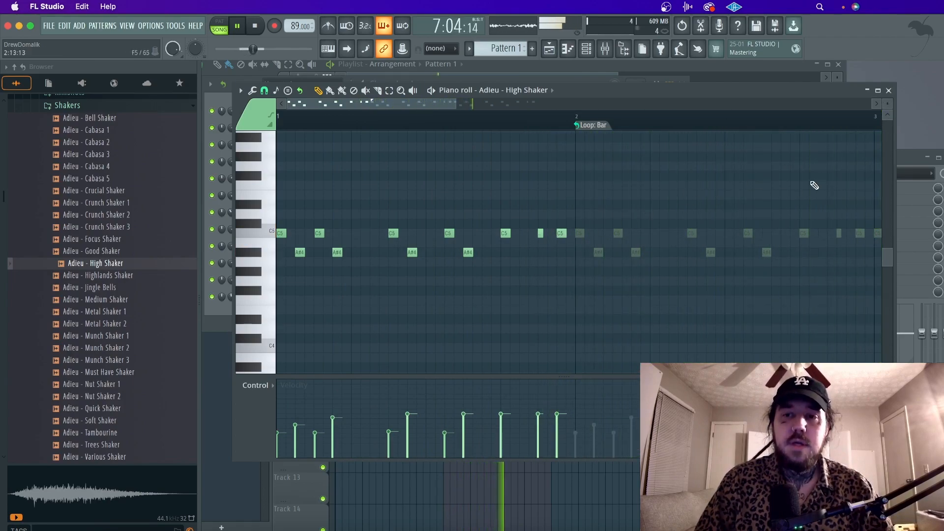
pyautogui.click(888, 90)
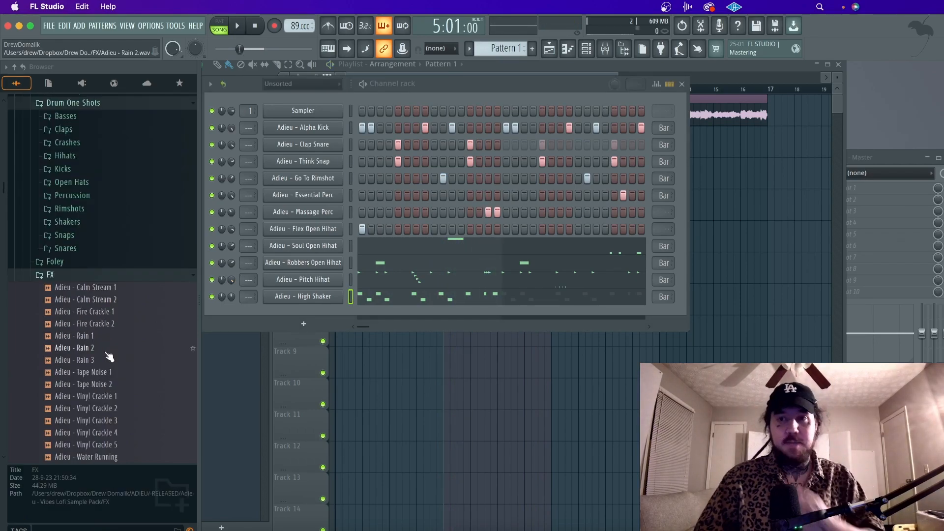
# Audition the rain samples in the Vibes Lofi FX folder and place Adieu - Rain 3 on playlist Track 3
pyautogui.scroll(-5, 109, 355)
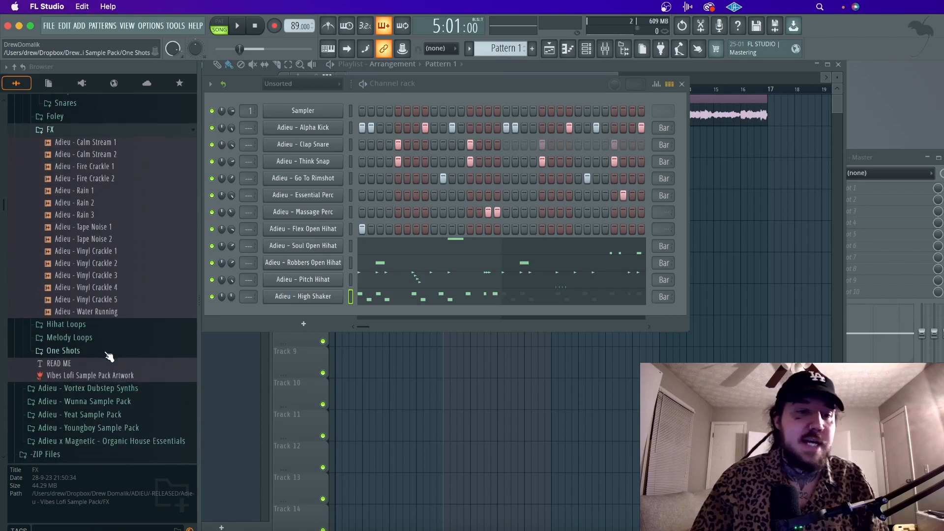
pyautogui.click(107, 240)
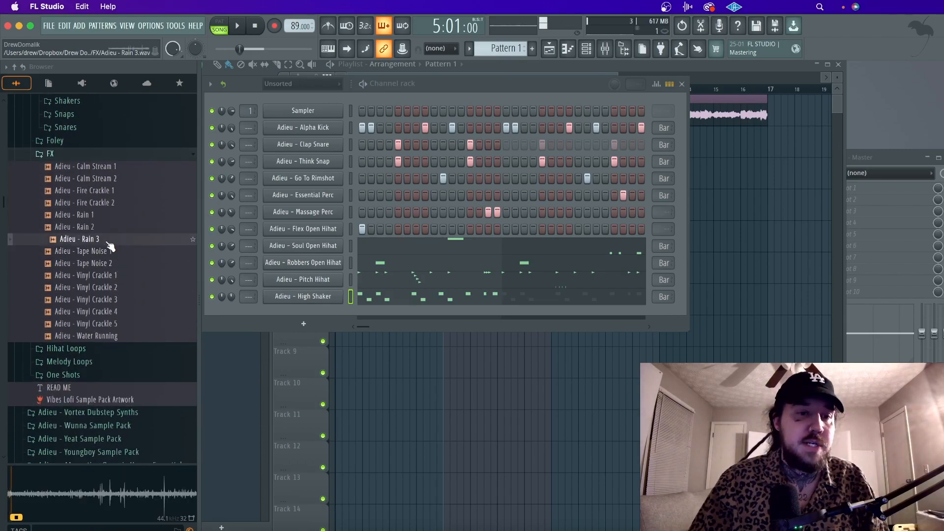
pyautogui.press('Up')
pyautogui.click(102, 218)
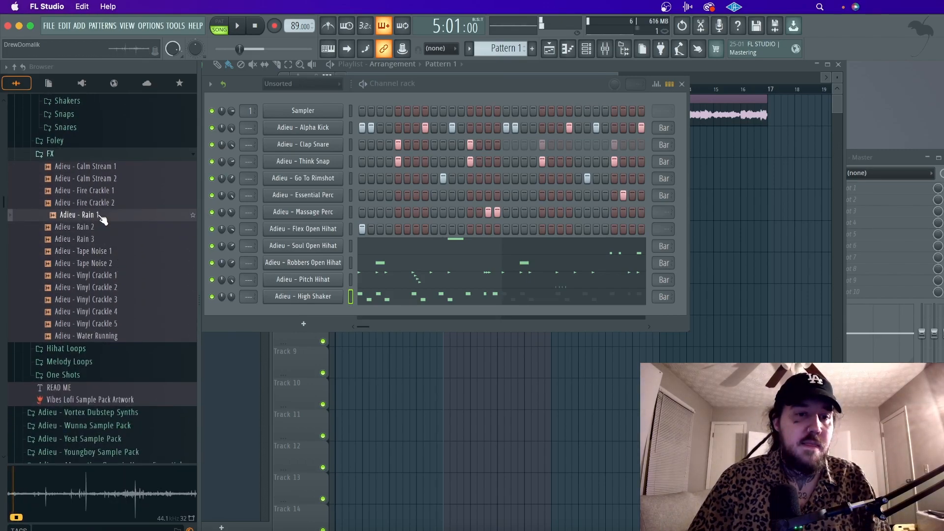
pyautogui.click(96, 240)
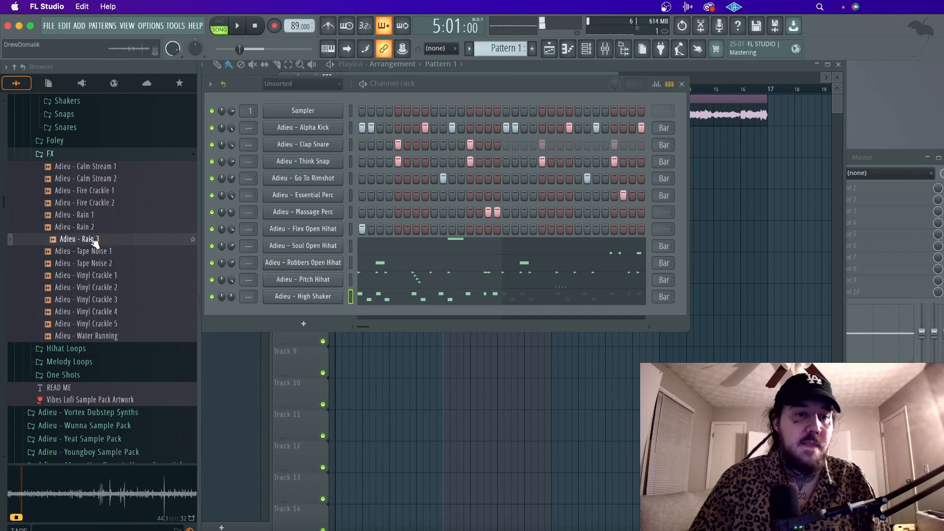
pyautogui.moveTo(415, 354); pyautogui.dragTo(415, 356)
pyautogui.moveTo(473, 350); pyautogui.dragTo(504, 168)
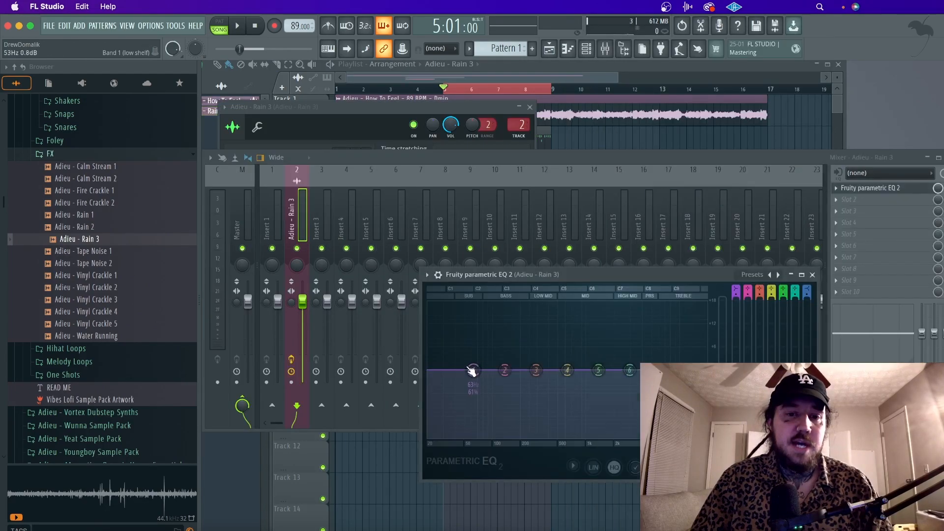
# Cut Rain 3's low end with Fruity Parametric EQ 2's first band and lower its channel volume to about 33%
pyautogui.moveTo(473, 370); pyautogui.dragTo(522, 432)
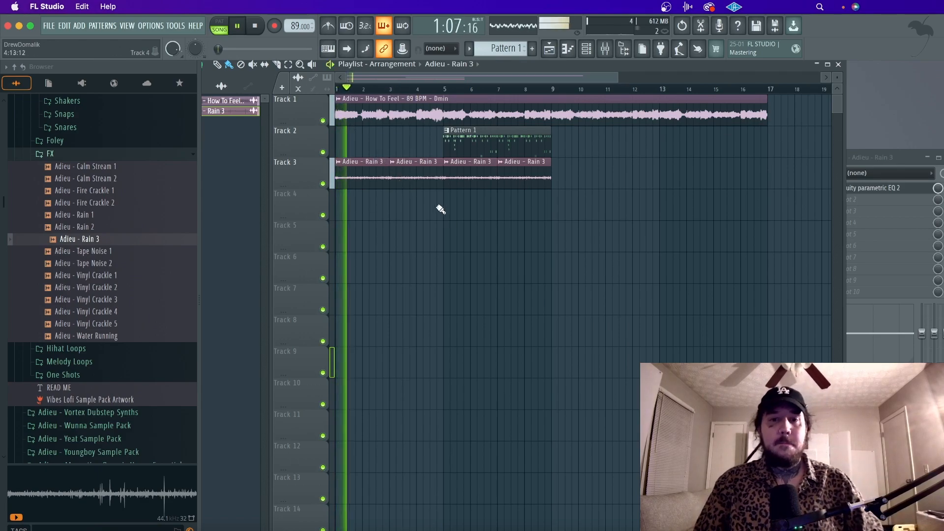
pyautogui.doubleClick(417, 178)
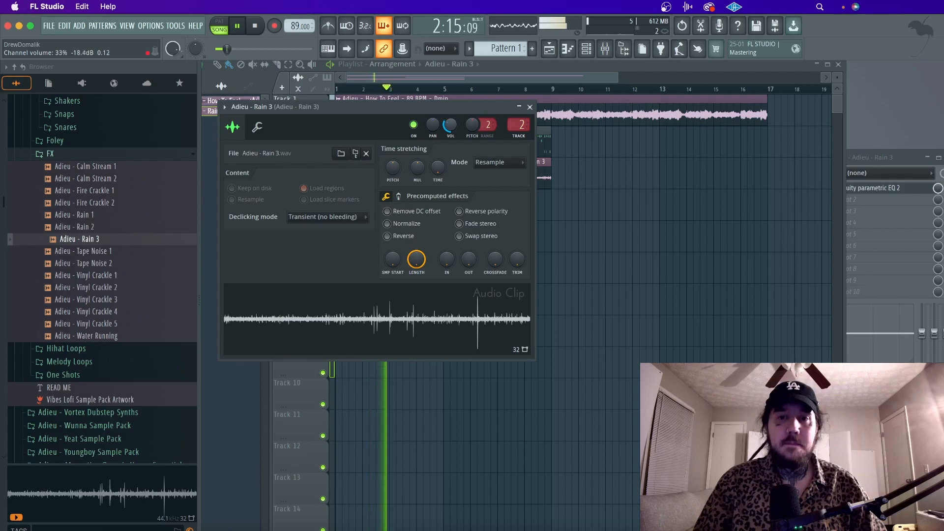
pyautogui.click(529, 107)
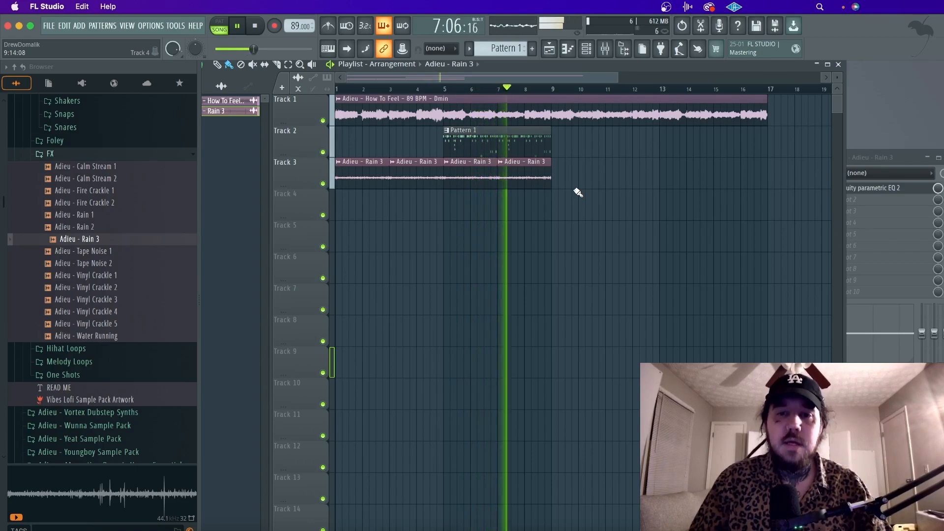
# Repeat the bars 5–8 Pattern 1 and Rain 3 clips twice and copy the first four-bar How To Feel clip to bar 13
pyautogui.moveTo(571, 189); pyautogui.dragTo(462, 155)
pyautogui.hotkey('ctrl', 'b')
pyautogui.hotkey('ctrl', 'b')
pyautogui.doubleClick(476, 170)
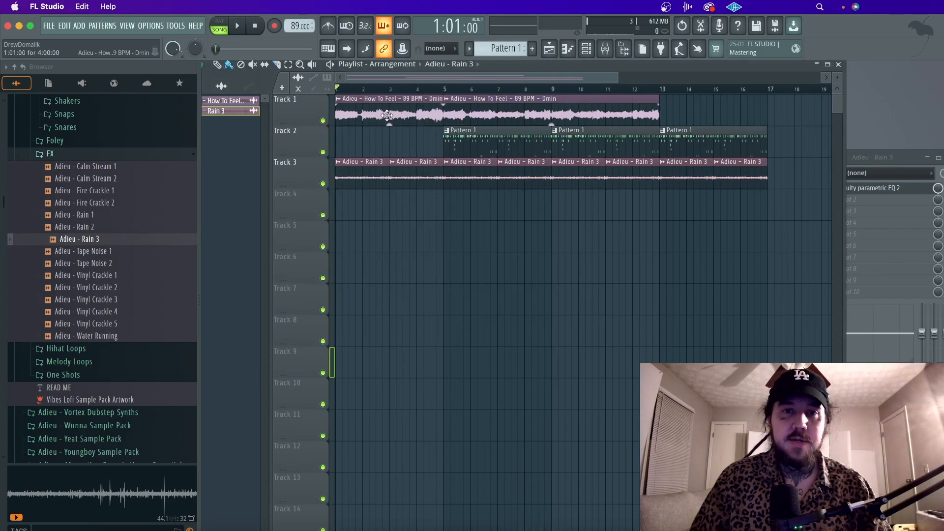
pyautogui.moveTo(387, 115); pyautogui.dragTo(721, 112)
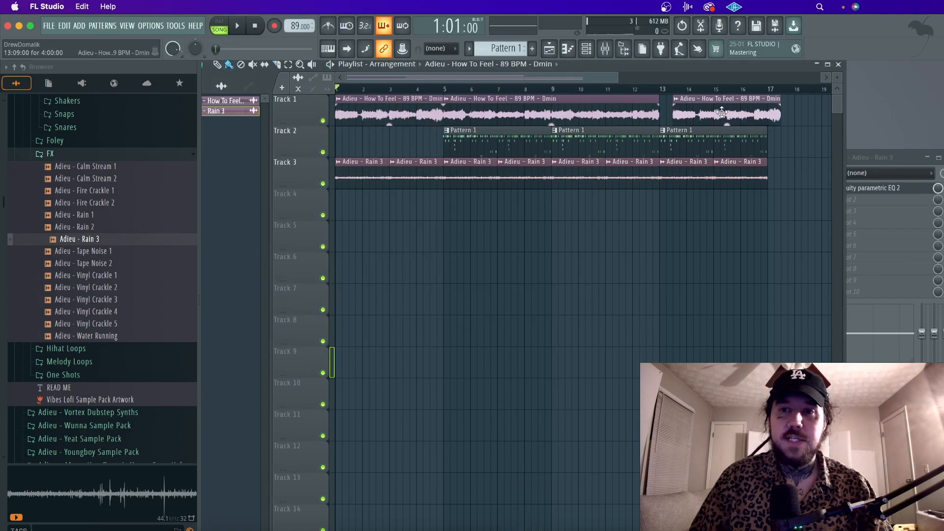
pyautogui.press('space')
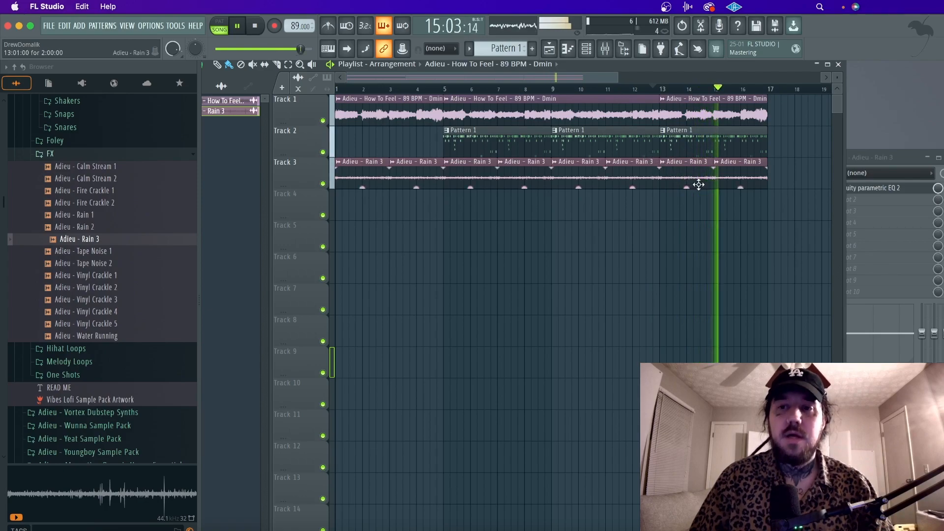
# Duplicate the How To Feel, Pattern 1 and Rain 3 clips of bars 13–16 to bar 17
pyautogui.moveTo(766, 219); pyautogui.dragTo(677, 118)
pyautogui.hotkey('ctrl', 'b')
pyautogui.scroll(-5, 661, 194)
# Duplicate the full 20-bar arrangement on Tracks 1 to 3 twice, extending it to bar 61
pyautogui.moveTo(634, 216); pyautogui.dragTo(296, 105)
pyautogui.hotkey('ctrl', 'b')
pyautogui.scroll(-5, 506, 204)
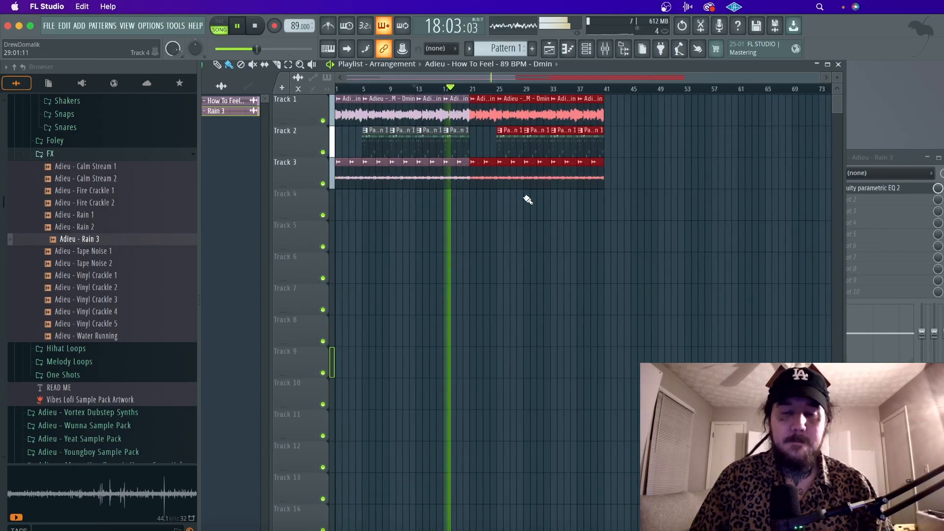
pyautogui.hotkey('ctrl', 'b')
pyautogui.click(749, 165)
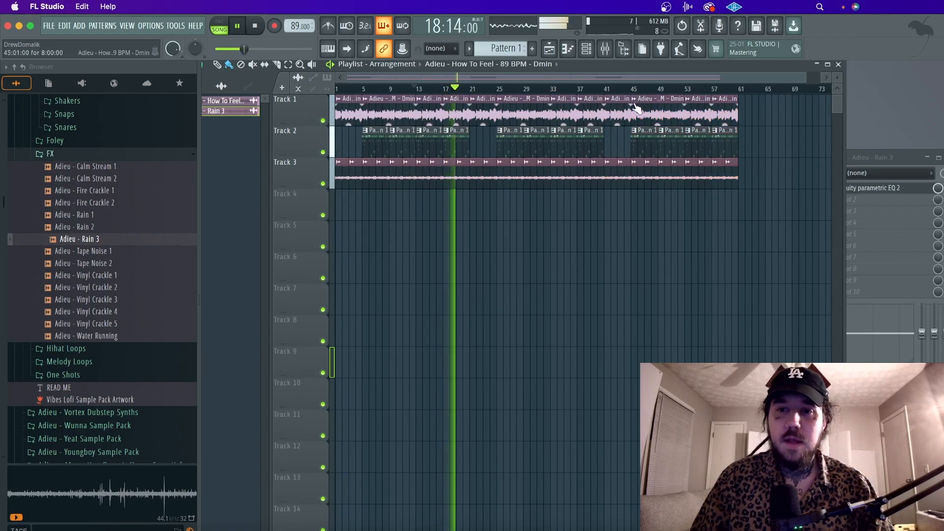
pyautogui.moveTo(702, 111); pyautogui.dragTo(776, 116)
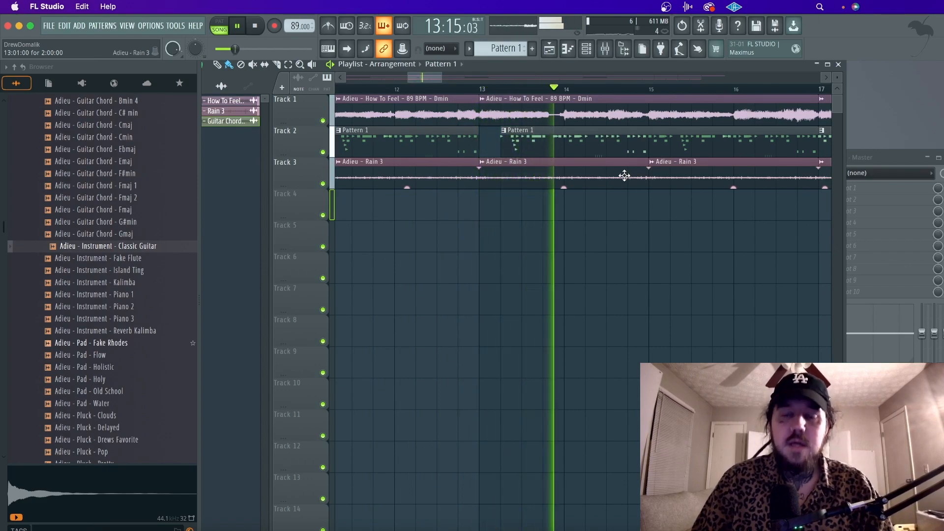
# Trim the first beat off the Pattern 1 clips at bars 33 and 53 to create short drum drops
pyautogui.keyDown('ctrl'); pyautogui.scroll(-3, 628, 175); pyautogui.keyUp('ctrl')
pyautogui.press('space')
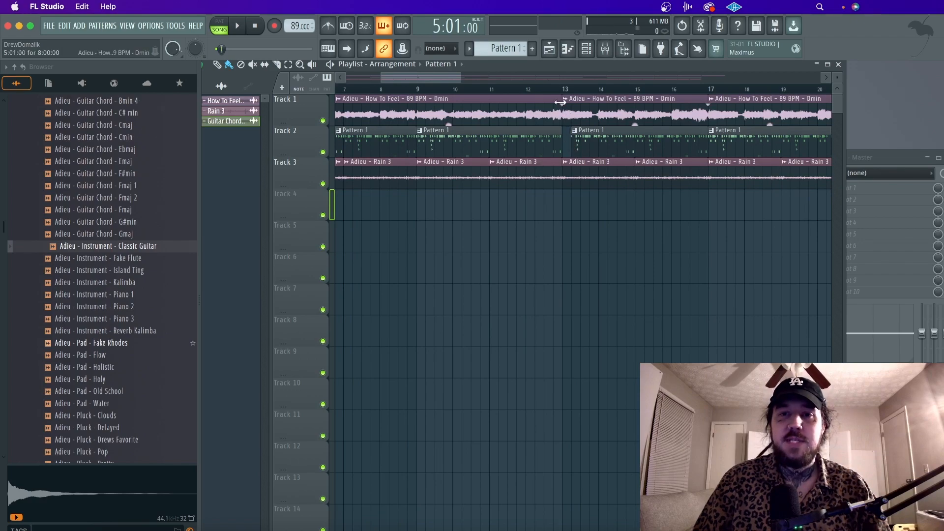
pyautogui.keyDown('ctrl'); pyautogui.scroll(-4, 506, 217); pyautogui.keyUp('ctrl')
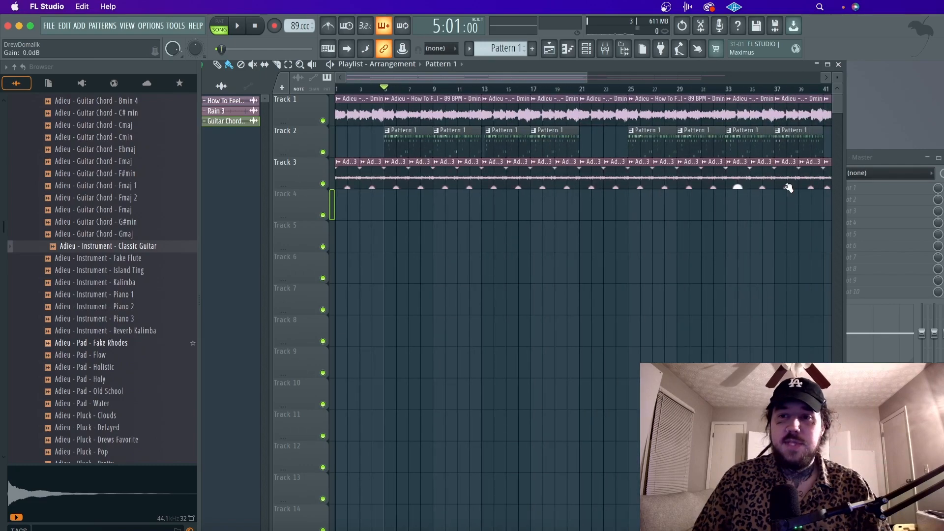
pyautogui.keyDown('ctrl'); pyautogui.scroll(5, 788, 187); pyautogui.keyUp('ctrl')
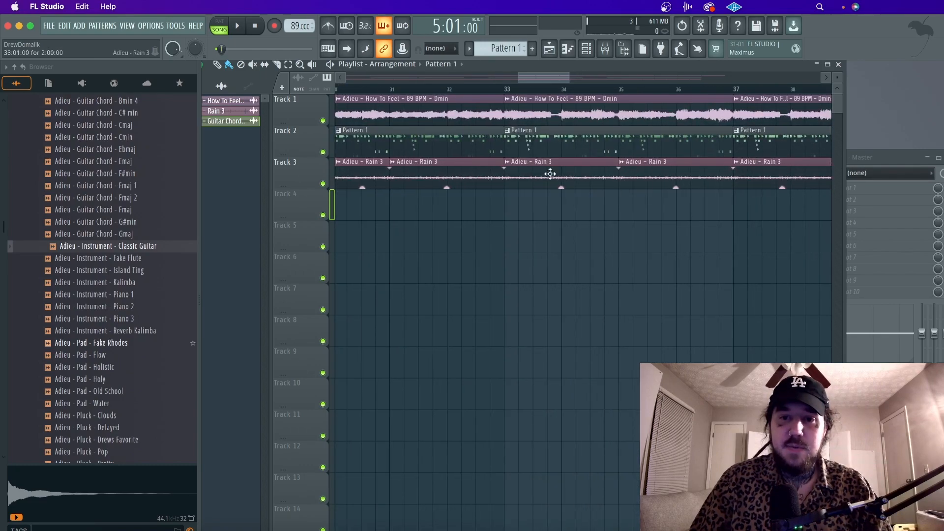
pyautogui.click(509, 152)
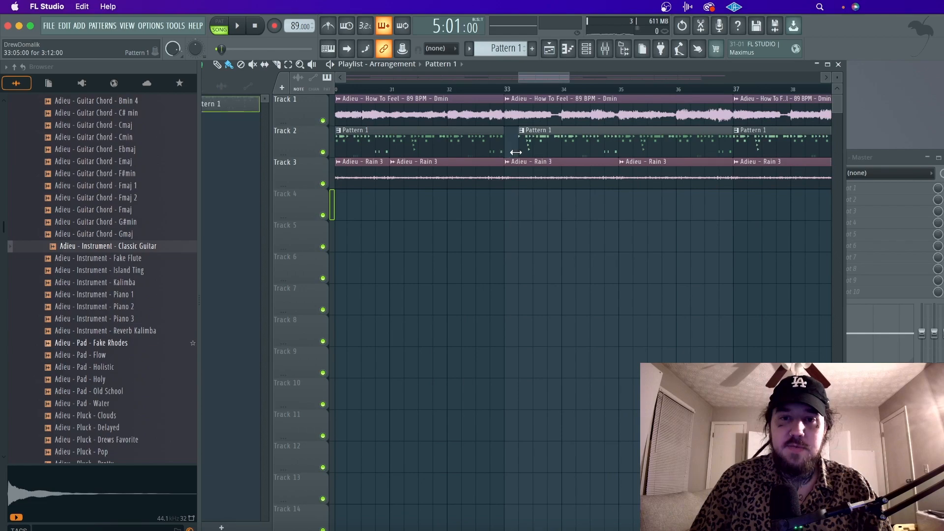
pyautogui.keyDown('ctrl'); pyautogui.scroll(-5, 584, 141); pyautogui.keyUp('ctrl')
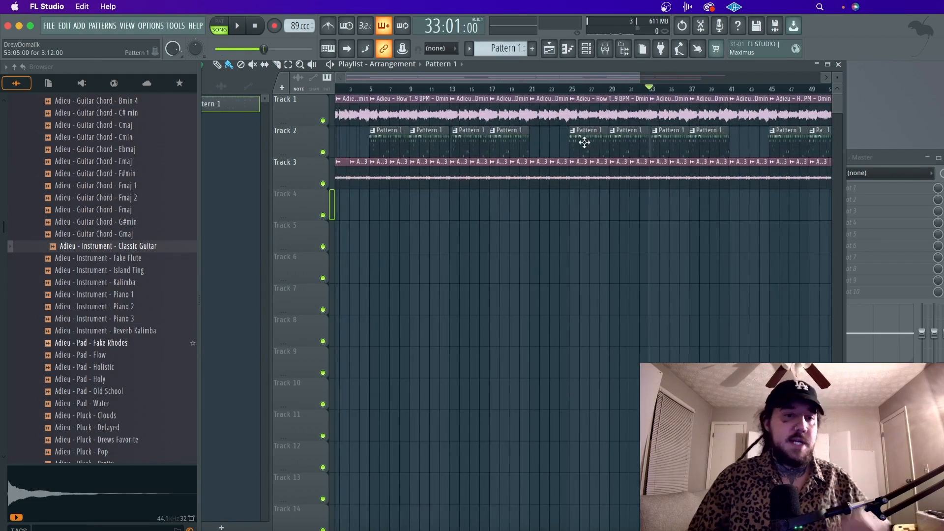
# Audition the Vibes Lofi Crashes one-shots and place Adieu - Filtered Crash on Track 4 at bar 3 step 13
pyautogui.scroll(8, 93, 184)
pyautogui.scroll(3, 94, 184)
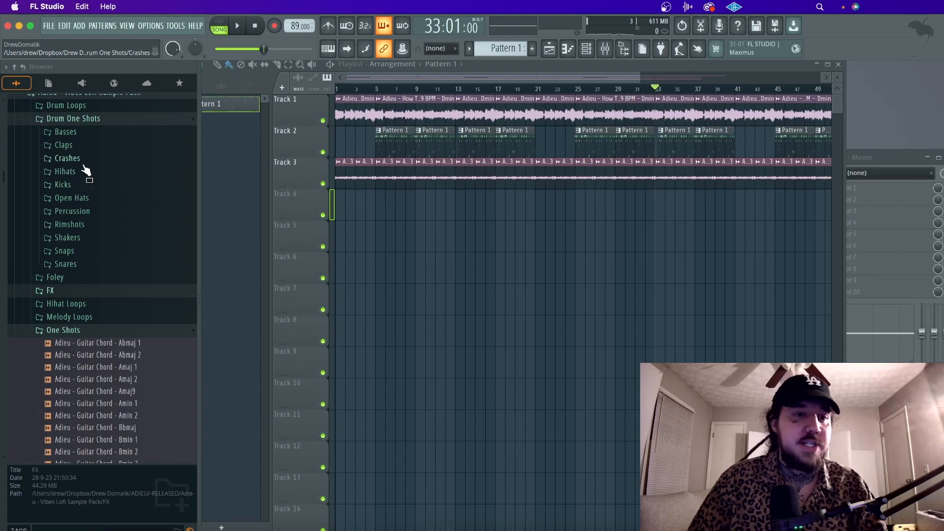
pyautogui.click(67, 158)
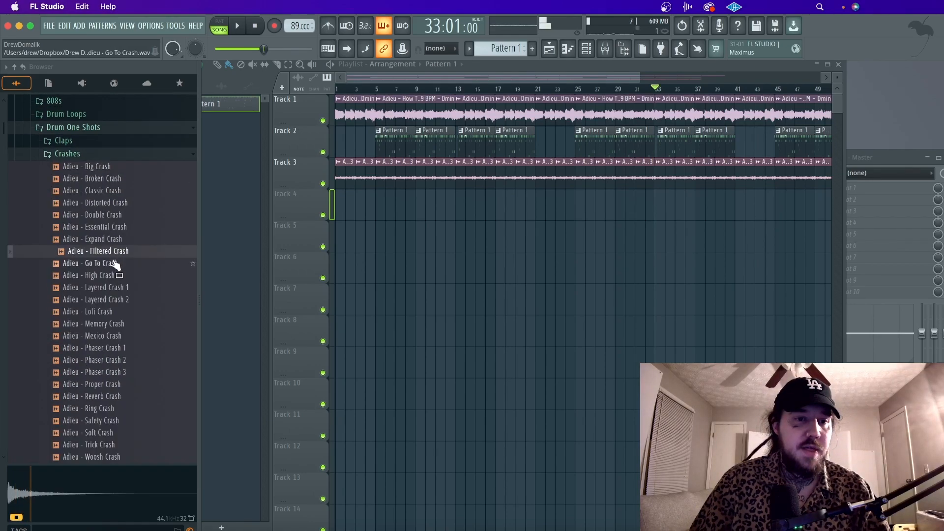
pyautogui.moveTo(193, 233); pyautogui.dragTo(363, 202)
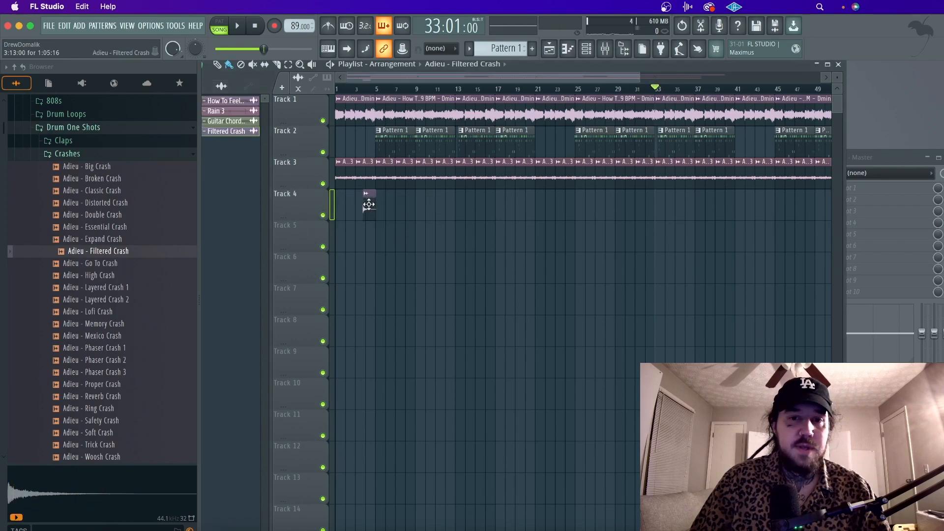
# Reverse the Filtered Crash clip and trim its end to bar 5, where the drums enter
pyautogui.doubleClick(368, 204)
pyautogui.click(417, 265)
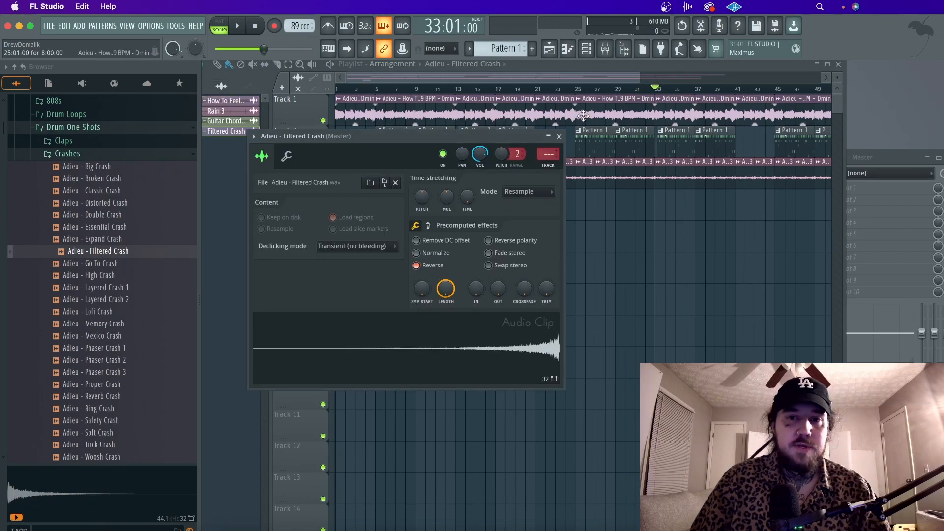
pyautogui.click(558, 136)
pyautogui.scroll(5, 348, 246)
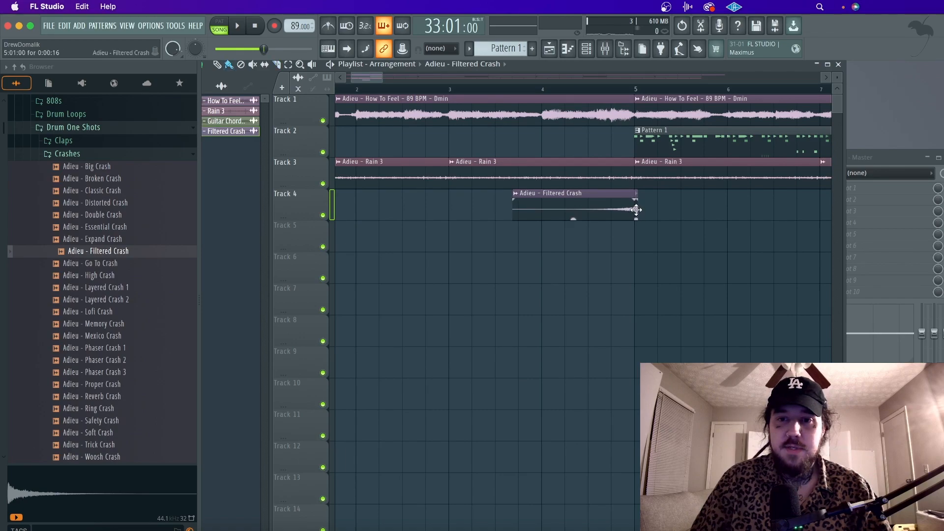
pyautogui.doubleClick(610, 210)
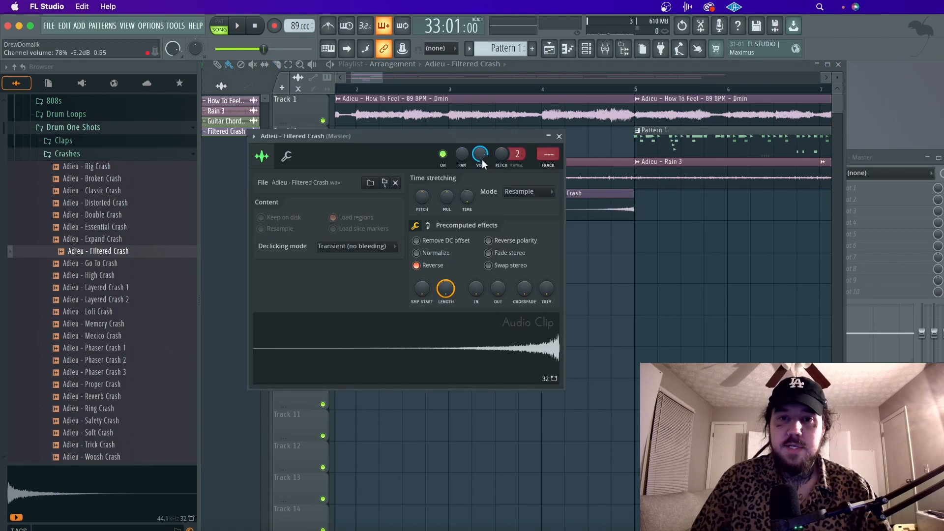
pyautogui.click(523, 92)
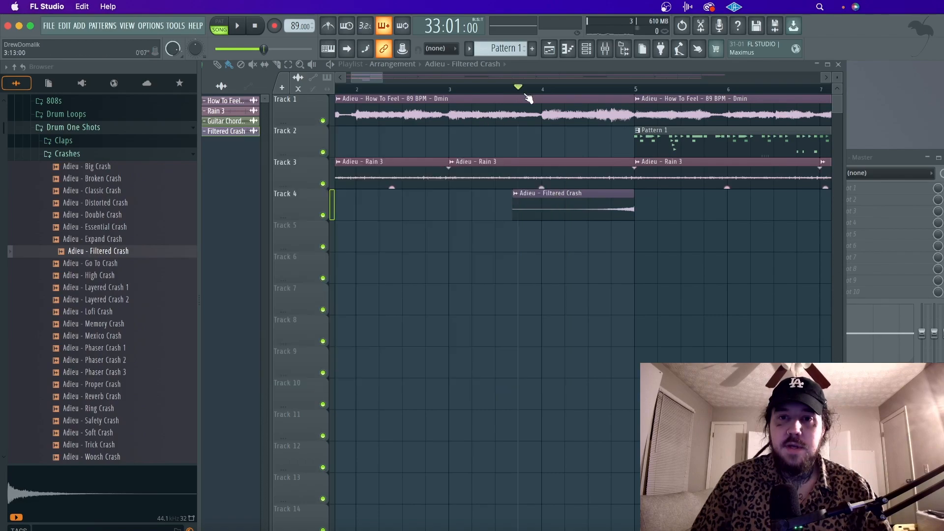
pyautogui.press('space')
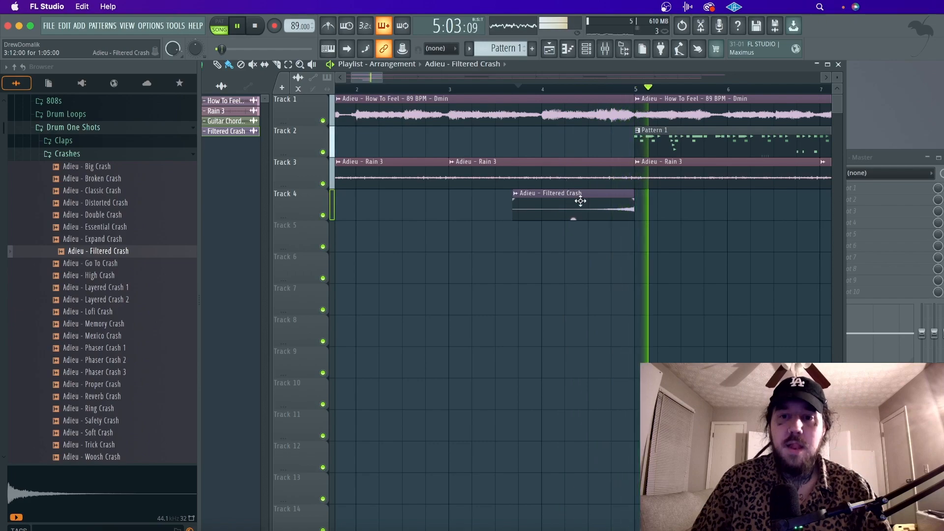
pyautogui.press('space')
# Place a unique copy of the Filtered Crash on Track 5 at bar 5 and turn off its Reverse effect
pyautogui.click(634, 228)
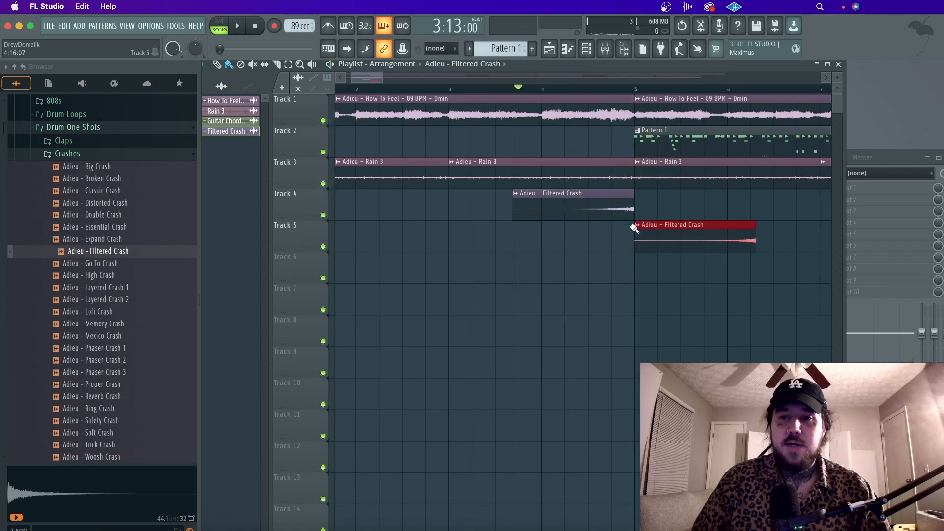
pyautogui.rightClick(641, 228)
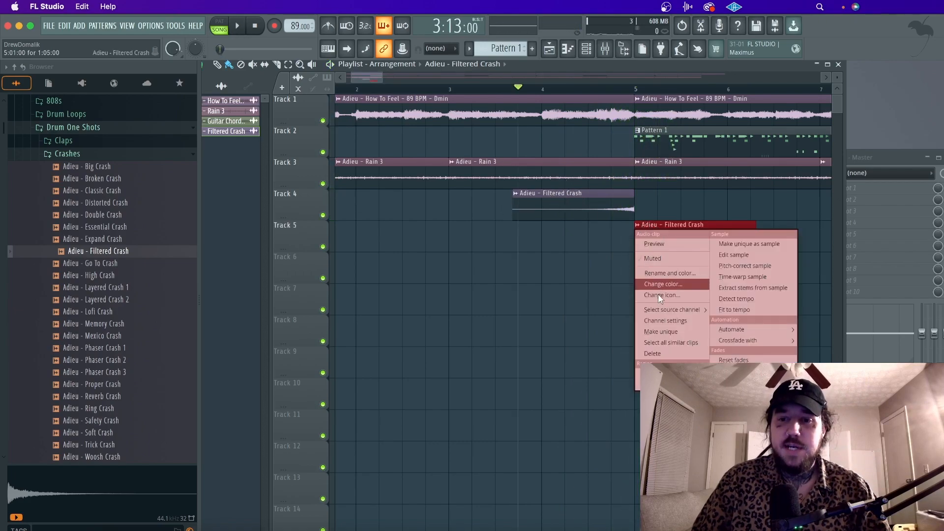
pyautogui.click(665, 330)
pyautogui.doubleClick(673, 248)
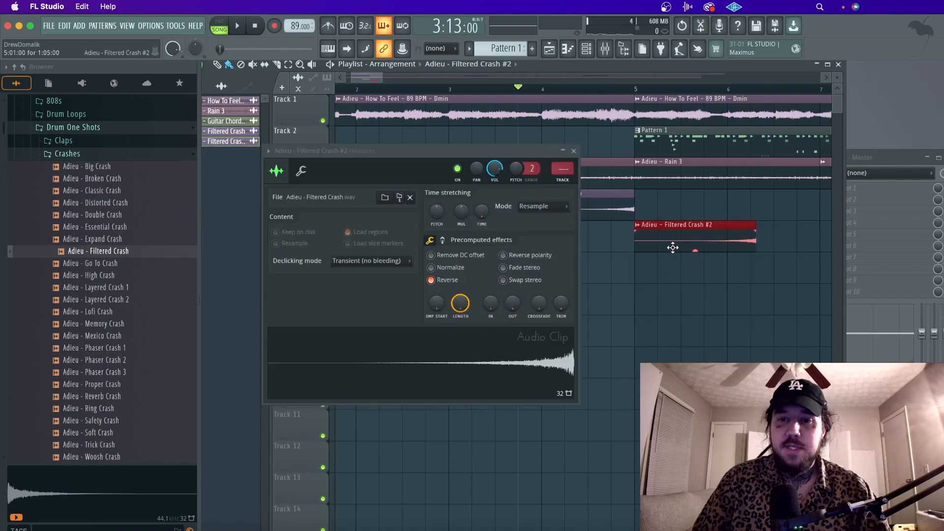
pyautogui.click(455, 281)
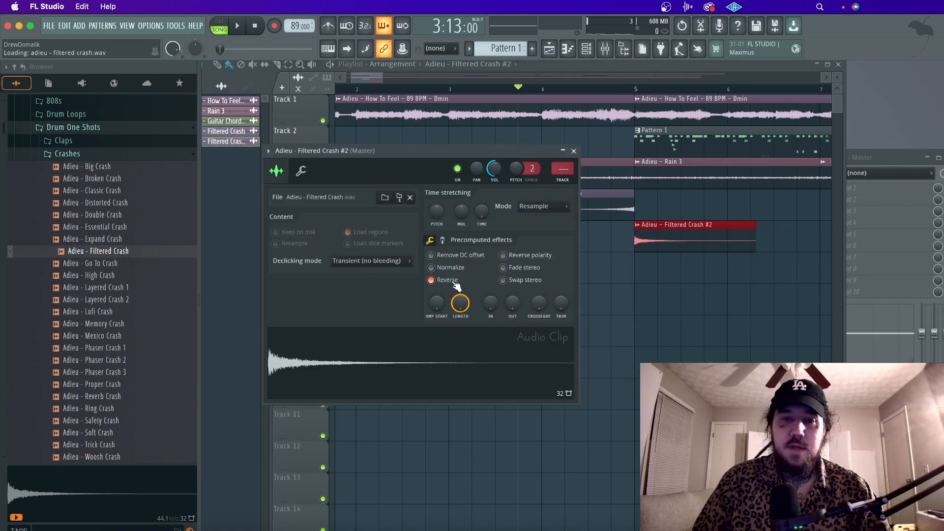
pyautogui.moveTo(636, 240); pyautogui.dragTo(606, 240)
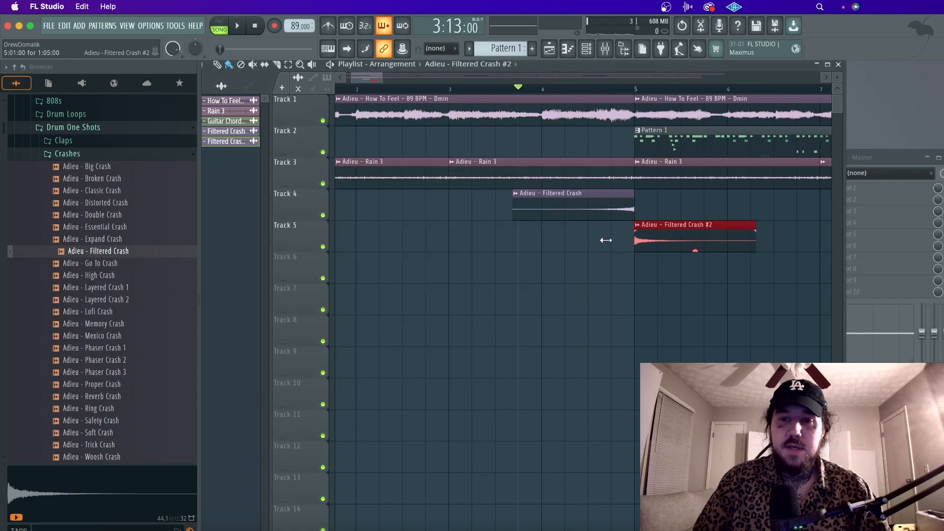
# Lower the volume of both crash clips during playback, bringing Filtered Crash #2 down to about 39%
pyautogui.press('space')
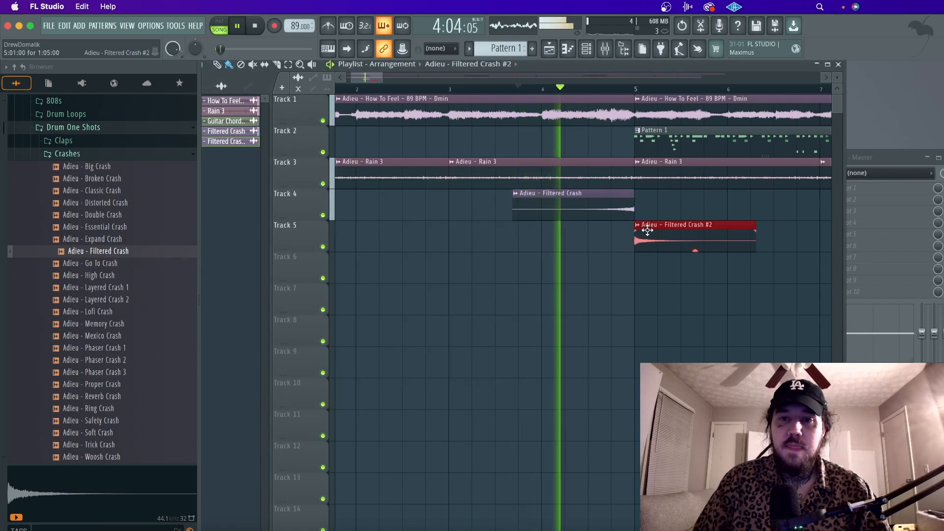
pyautogui.doubleClick(648, 232)
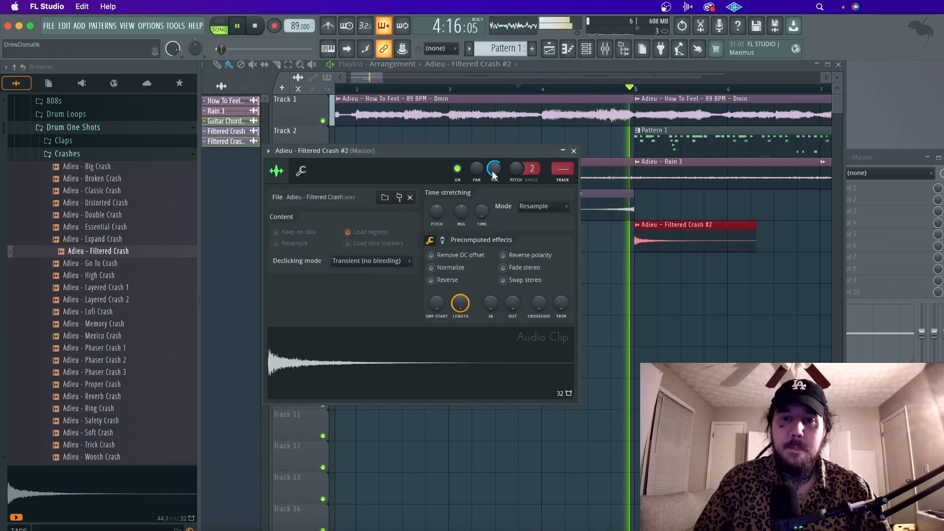
pyautogui.moveTo(492, 170); pyautogui.dragTo(492, 182)
pyautogui.click(574, 151)
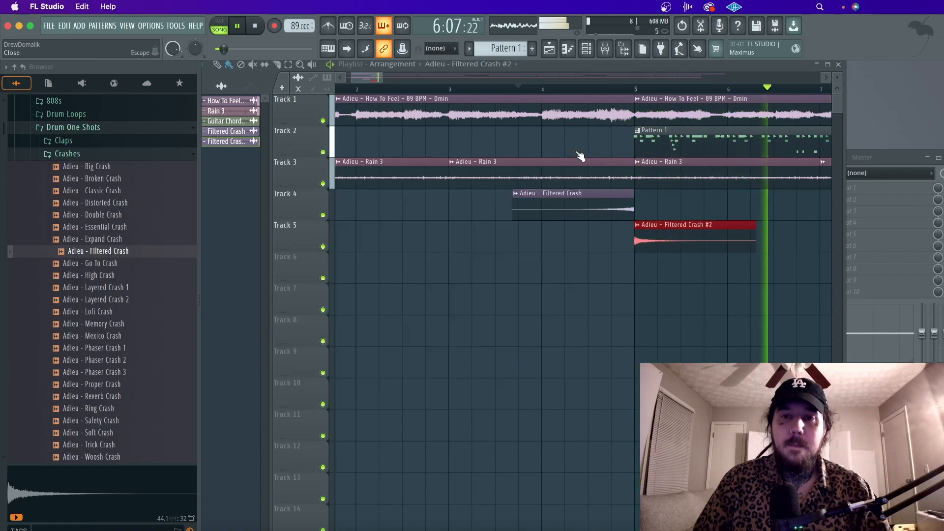
pyautogui.doubleClick(584, 192)
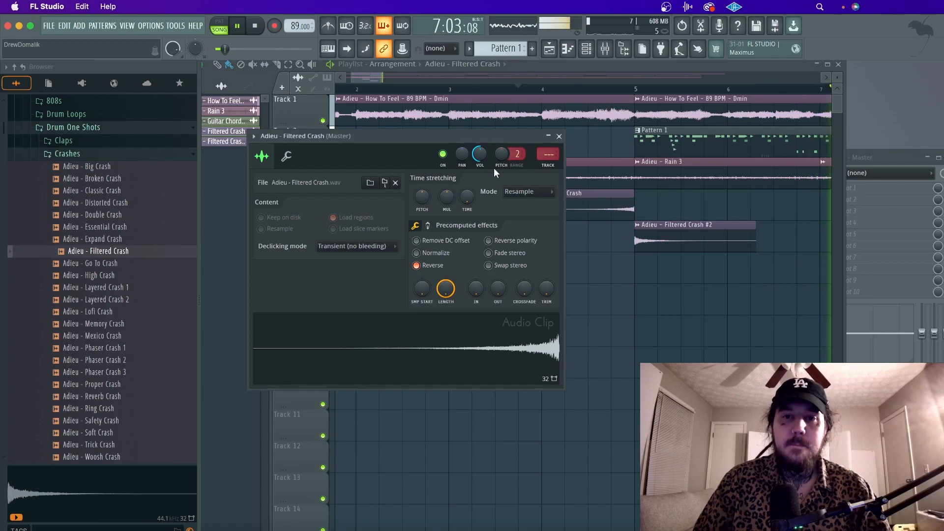
pyautogui.click(544, 90)
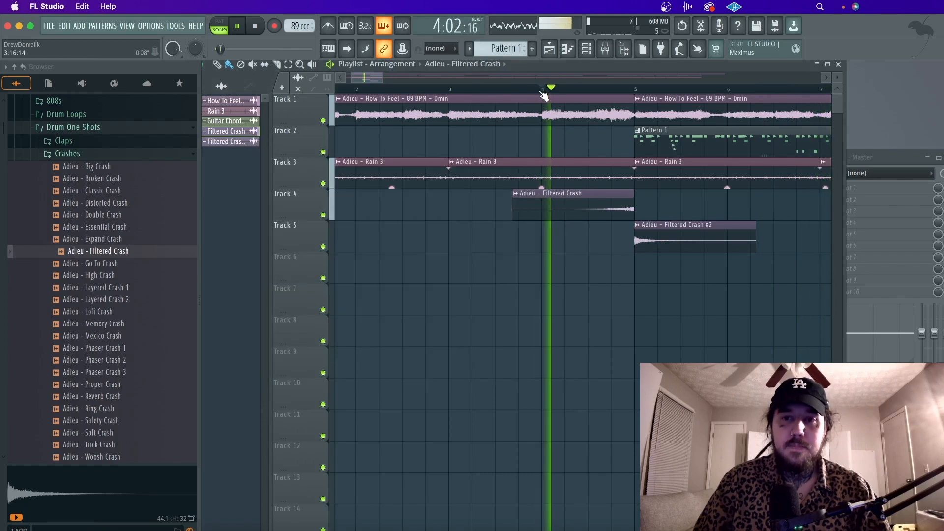
pyautogui.doubleClick(655, 225)
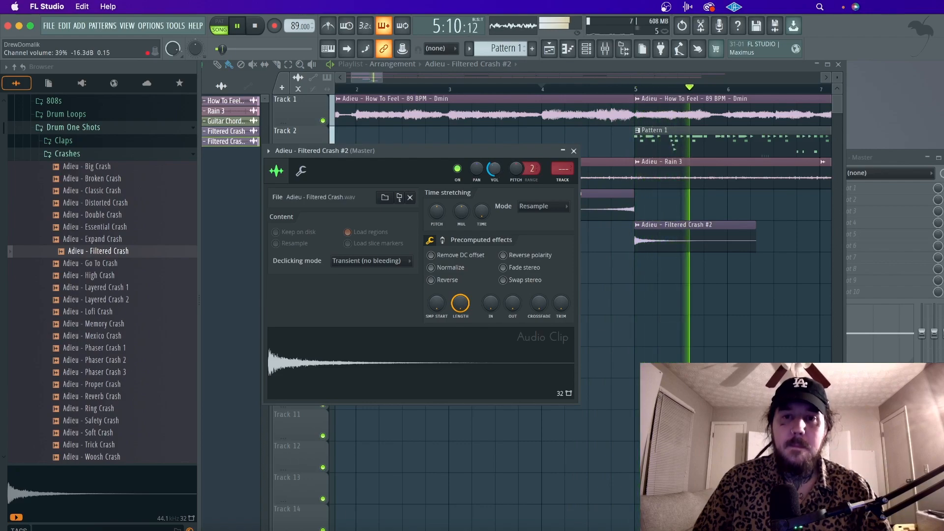
pyautogui.click(574, 150)
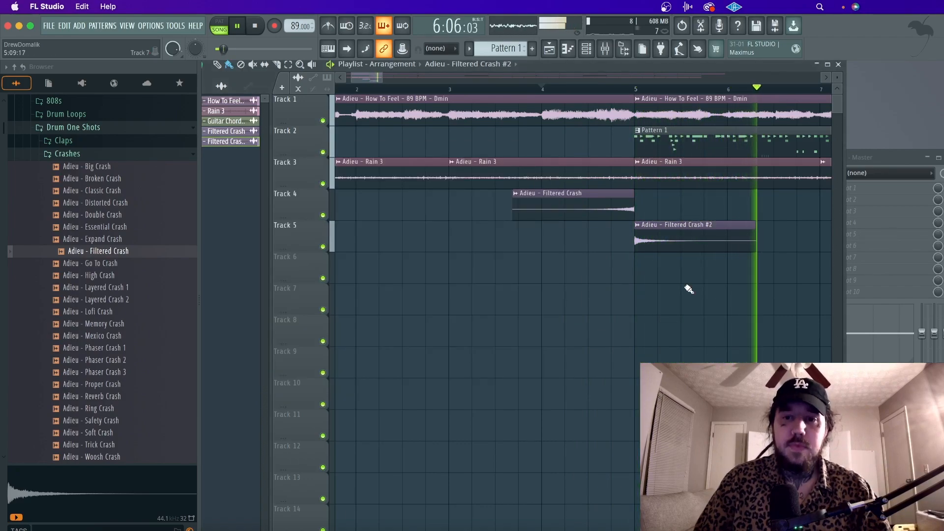
# Duplicate the two crash clips to the transitions at bars 13, 25, 33, 45, 53 and 61, removing the copies at bar 21
pyautogui.scroll(-3, 687, 291)
pyautogui.scroll(-3, 689, 355)
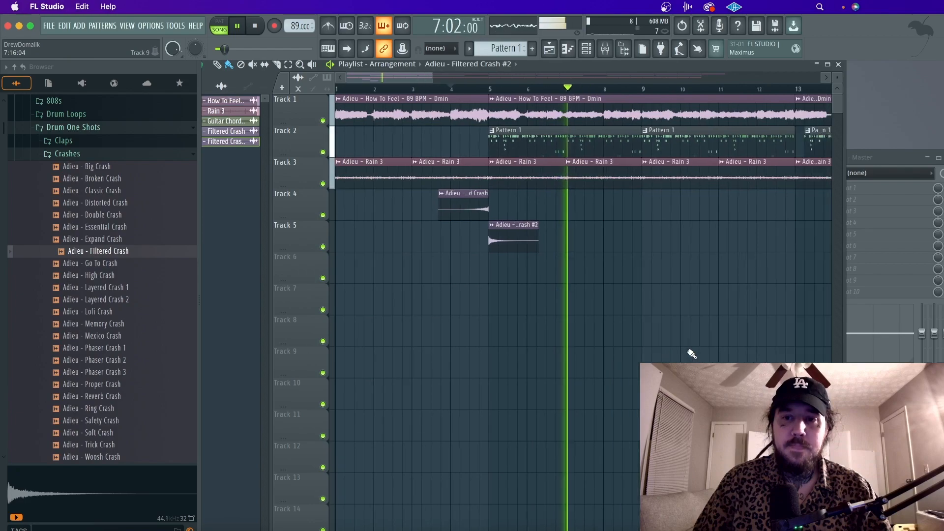
pyautogui.moveTo(513, 268)
pyautogui.mouseDown()
pyautogui.moveTo(443, 211)
pyautogui.moveTo(711, 207)
pyautogui.mouseUp()
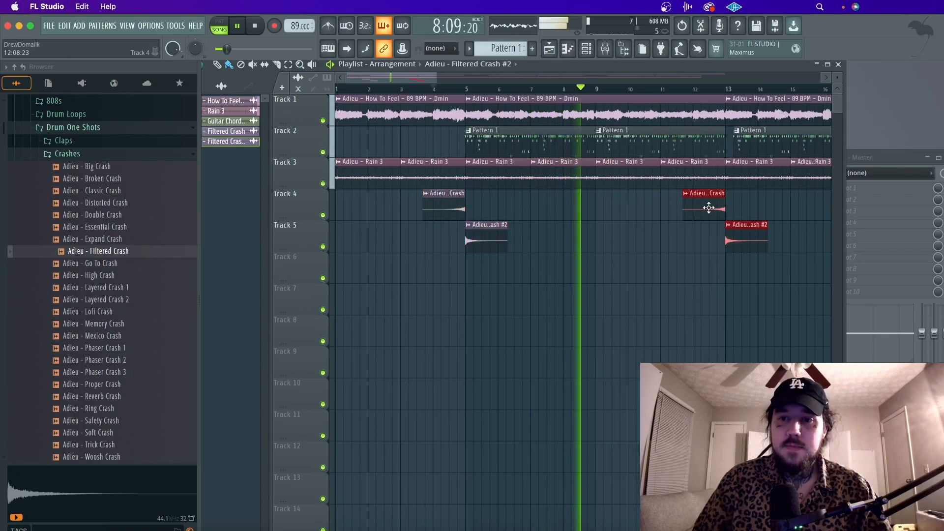
pyautogui.scroll(-5, 710, 208)
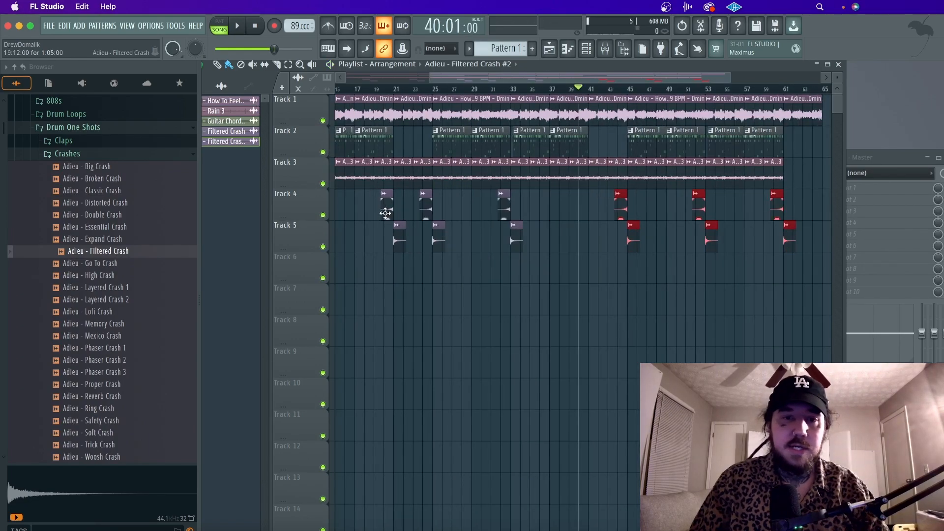
pyautogui.rightClick(400, 233)
pyautogui.hscroll(-10, 400, 236)
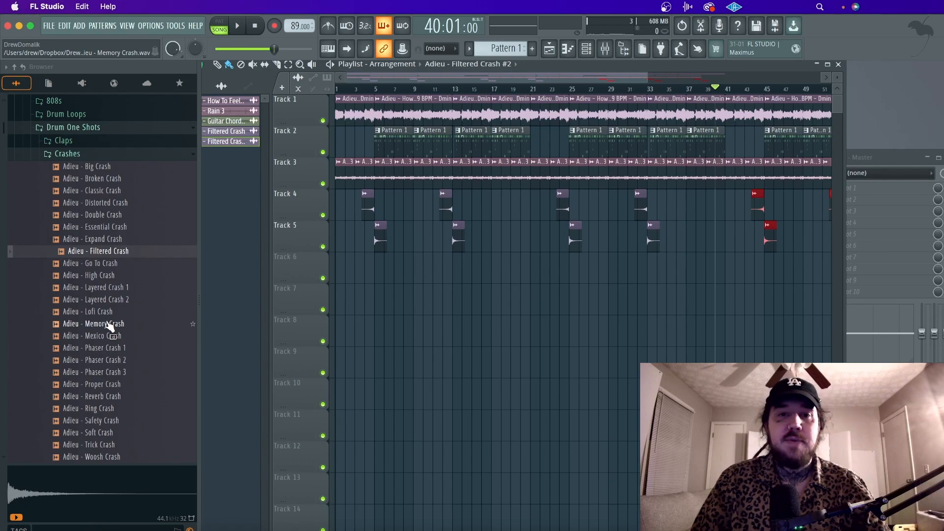
# Audition the Antidote Hip Hop Drum Kit open hats and place Adieu - Soft Open Hat on Track 6 at bar 6 step 9
pyautogui.click(67, 154)
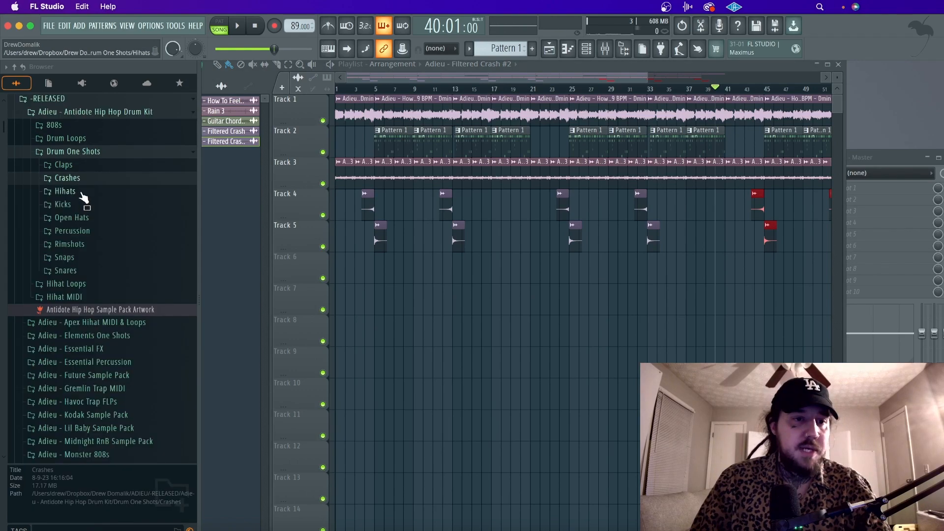
pyautogui.click(82, 219)
pyautogui.click(88, 247)
pyautogui.click(102, 289)
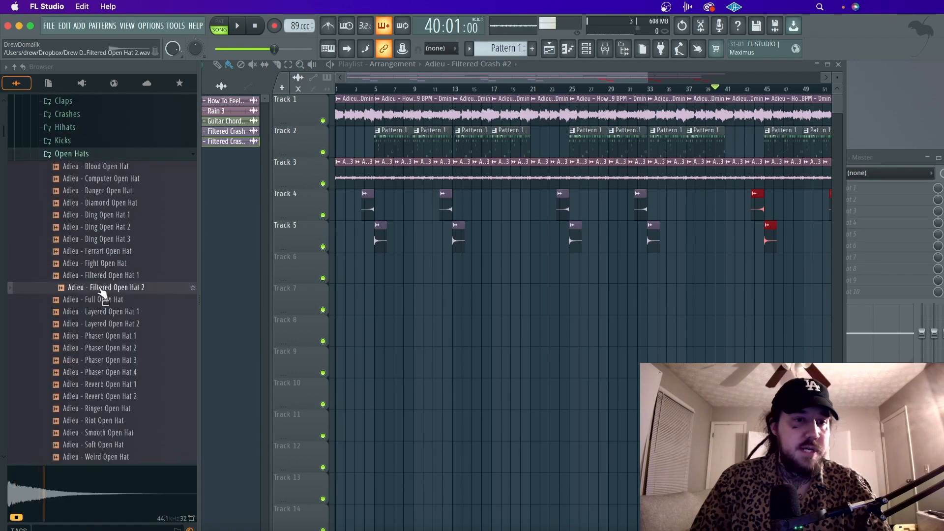
pyautogui.click(107, 300)
pyautogui.click(108, 312)
pyautogui.click(100, 335)
pyautogui.click(112, 444)
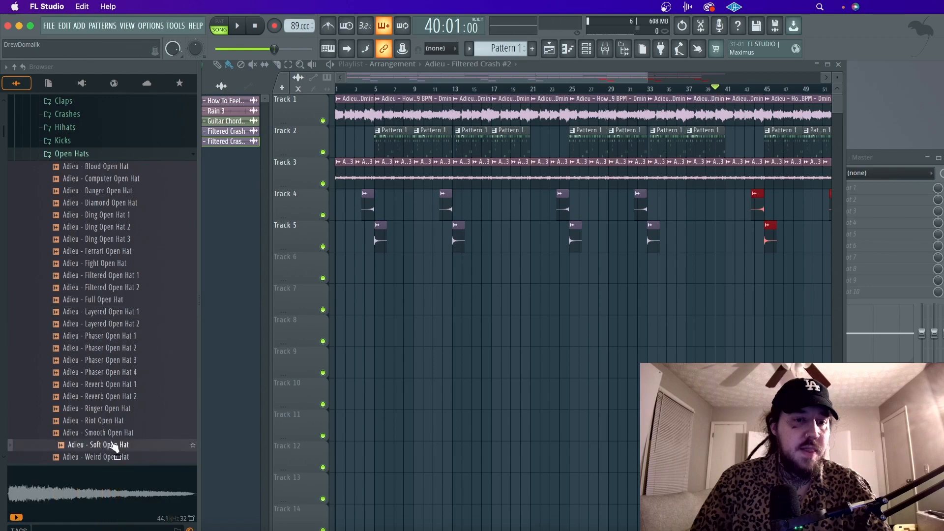
pyautogui.moveTo(388, 264); pyautogui.dragTo(389, 265)
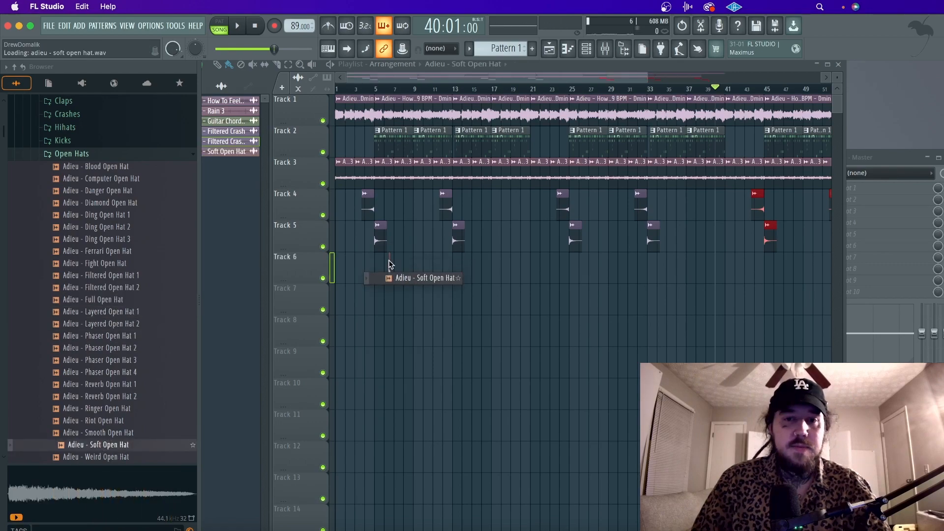
# Reverse the Soft Open Hat sample and give it a quick fade-in of about 35%
pyautogui.scroll(5, 389, 266)
pyautogui.scroll(1, 389, 260)
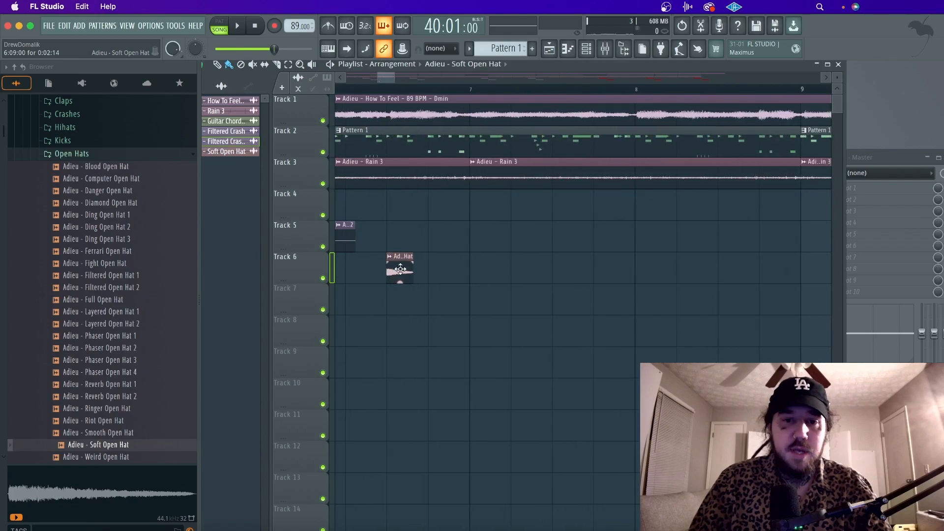
pyautogui.doubleClick(400, 268)
pyautogui.click(401, 273)
pyautogui.click(409, 276)
pyautogui.click(445, 294)
pyautogui.moveTo(505, 320); pyautogui.dragTo(505, 305)
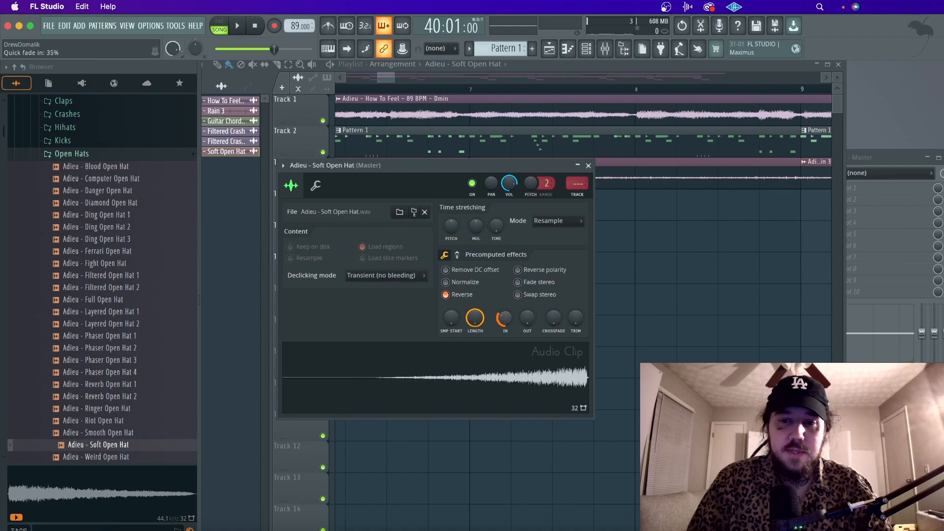
pyautogui.click(588, 165)
# Shift the Soft Open Hat clip to start within bar 6 step 10 and end at step 13, playing back the result
pyautogui.hscroll(-5, 537, 274)
pyautogui.hscroll(1, 538, 276)
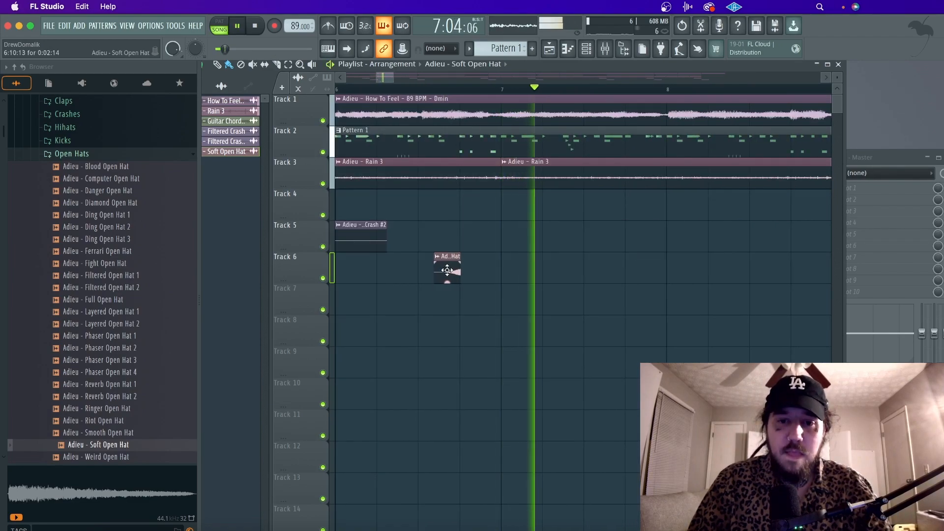
pyautogui.moveTo(445, 270); pyautogui.dragTo(447, 270)
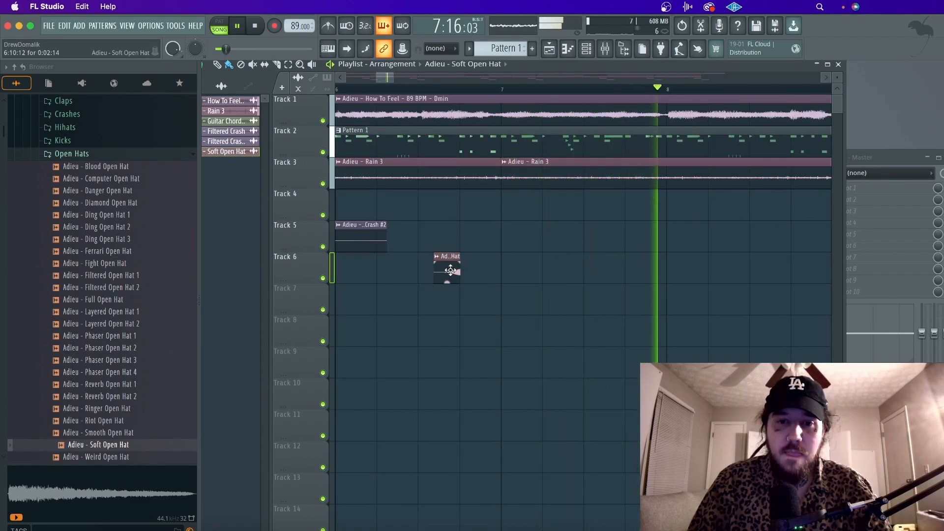
pyautogui.click(431, 93)
pyautogui.click(431, 93)
pyautogui.scroll(3, 449, 237)
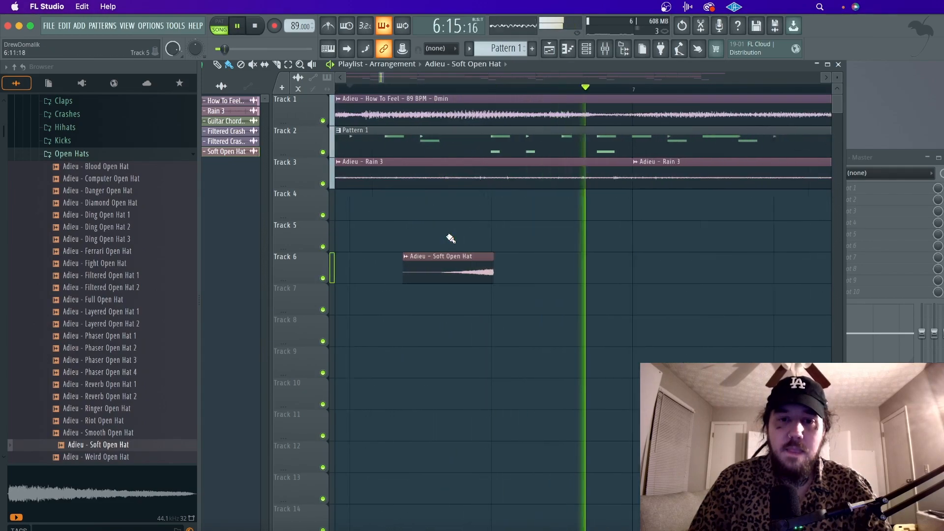
# Reduce the Soft Open Hat's quick fade-in and lower its channel volume while playing from bar 6 step 9
pyautogui.doubleClick(449, 269)
pyautogui.moveTo(505, 318); pyautogui.dragTo(504, 318)
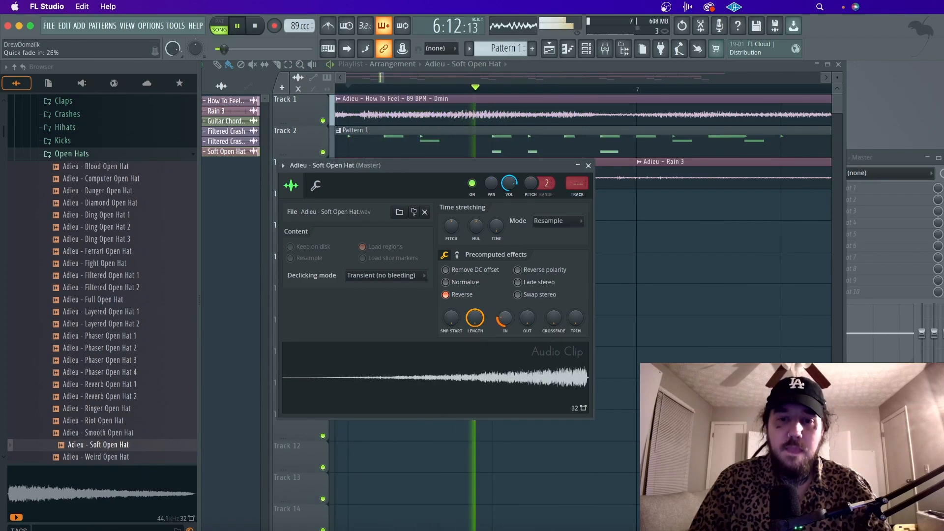
pyautogui.press('space')
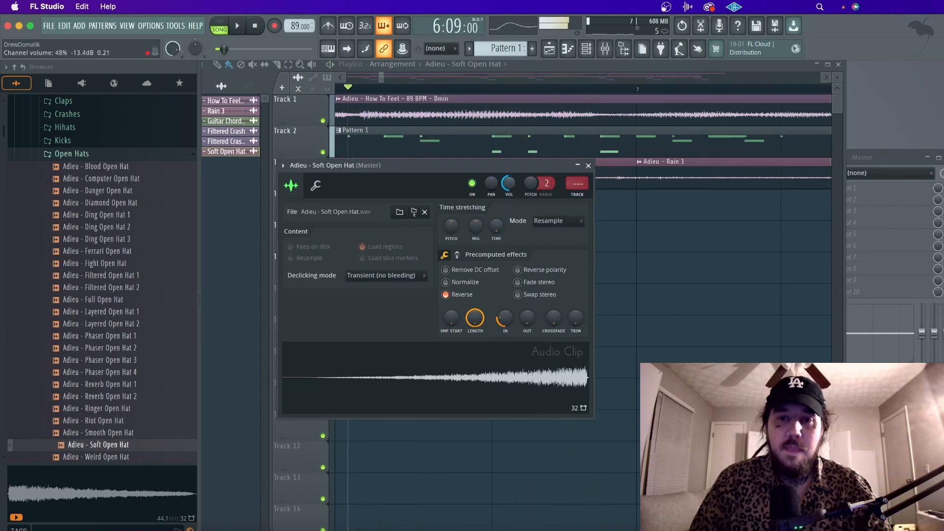
pyautogui.moveTo(509, 183); pyautogui.dragTo(509, 189)
pyautogui.press('space')
pyautogui.press('space')
pyautogui.click(588, 165)
pyautogui.press('space')
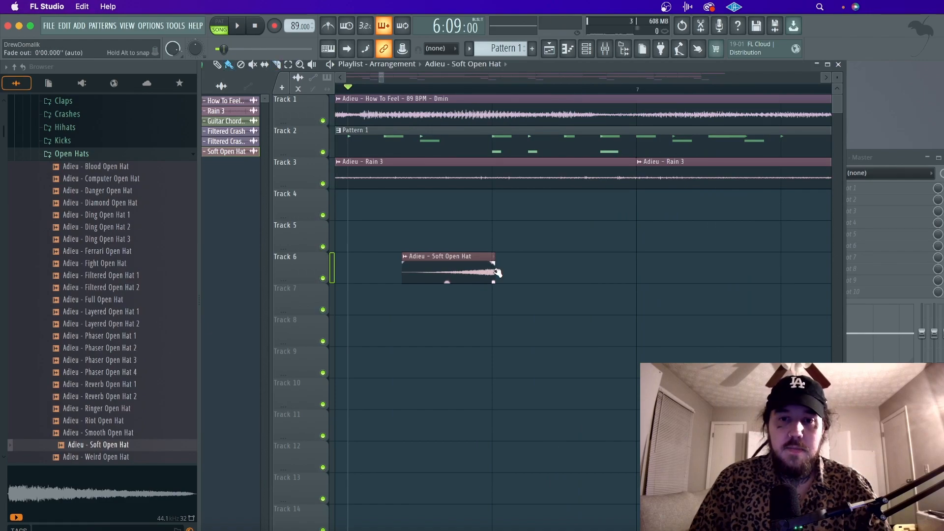
# Repeat the reversed Soft Open Hat every two bars under the drum sections on Track 6 and lower its volume
pyautogui.scroll(-5, 495, 274)
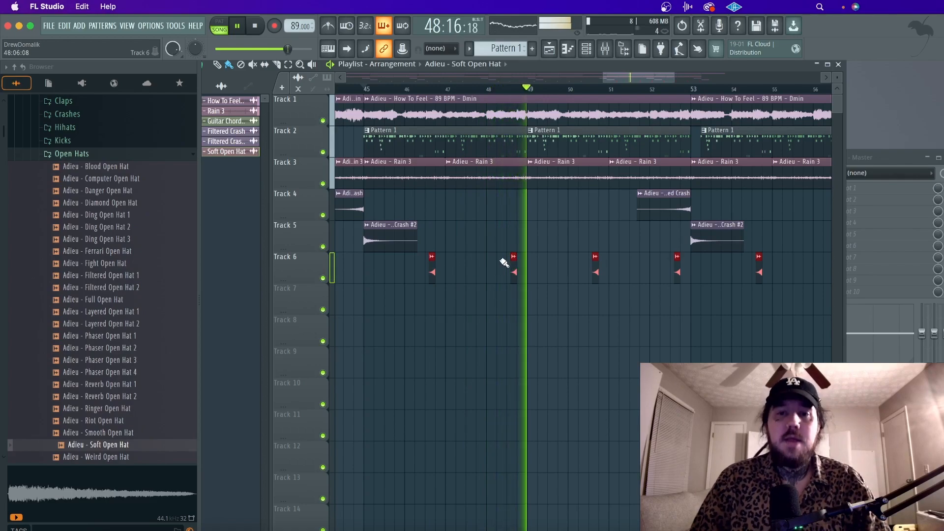
pyautogui.press('space')
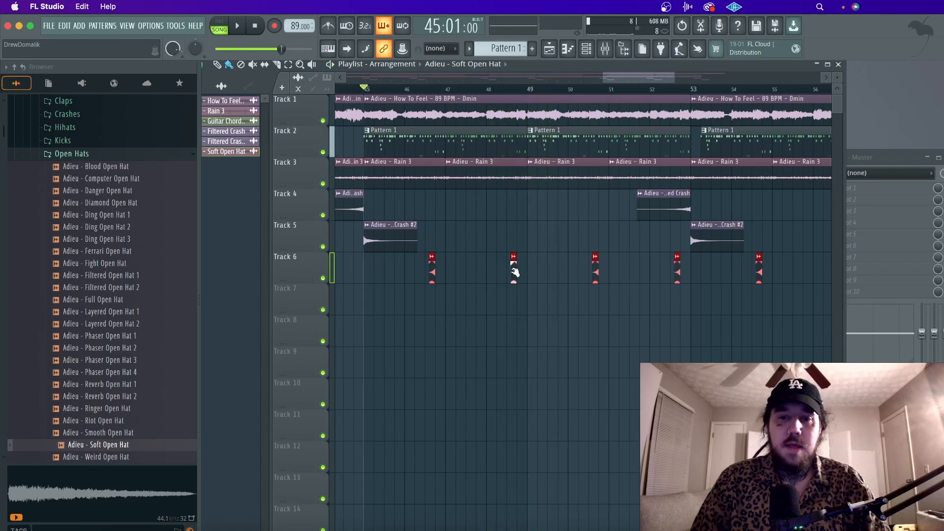
pyautogui.doubleClick(514, 272)
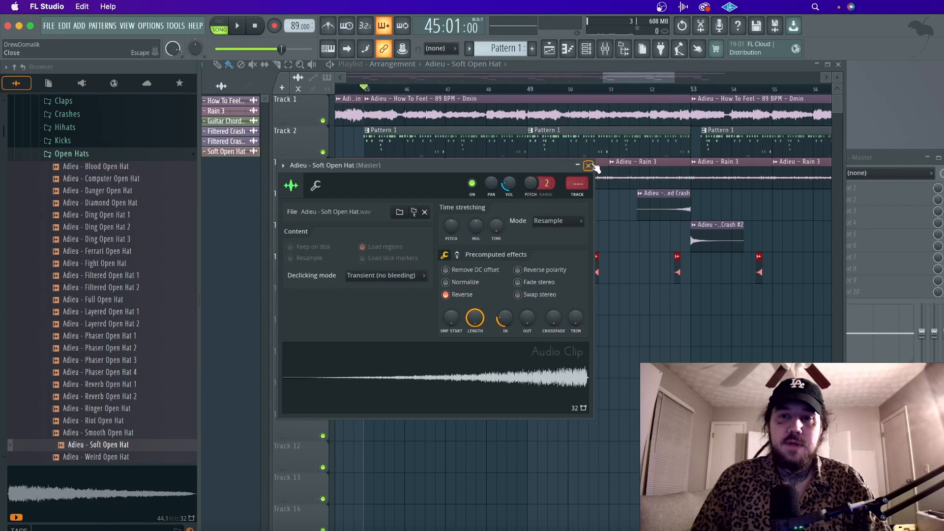
pyautogui.click(588, 165)
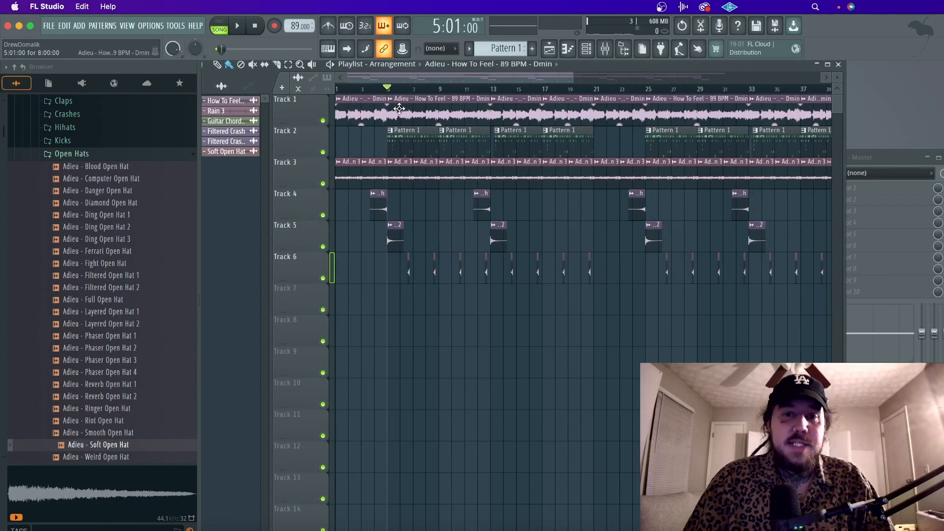
# Solo the How To Feel loop on Track 1 and browse the sample packs for bass one-shots
pyautogui.rightClick(322, 121)
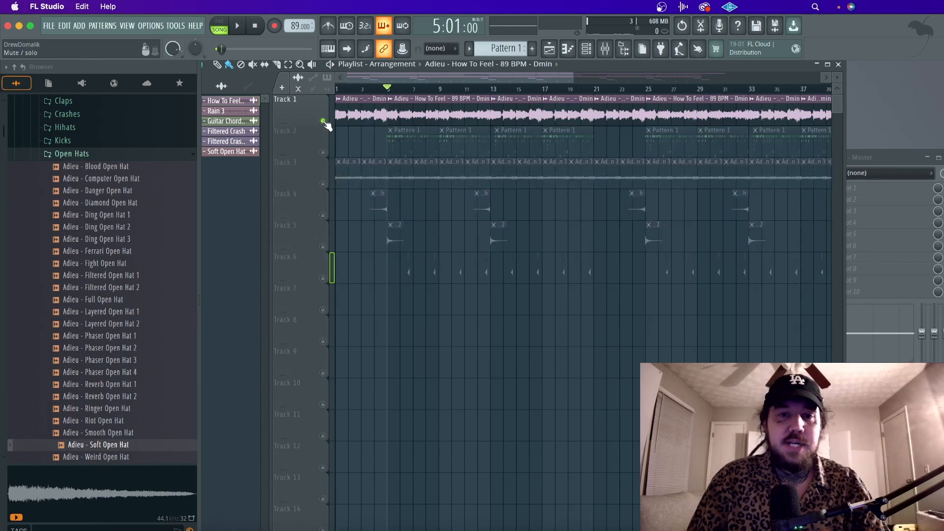
pyautogui.press('space')
pyautogui.scroll(-5, 124, 193)
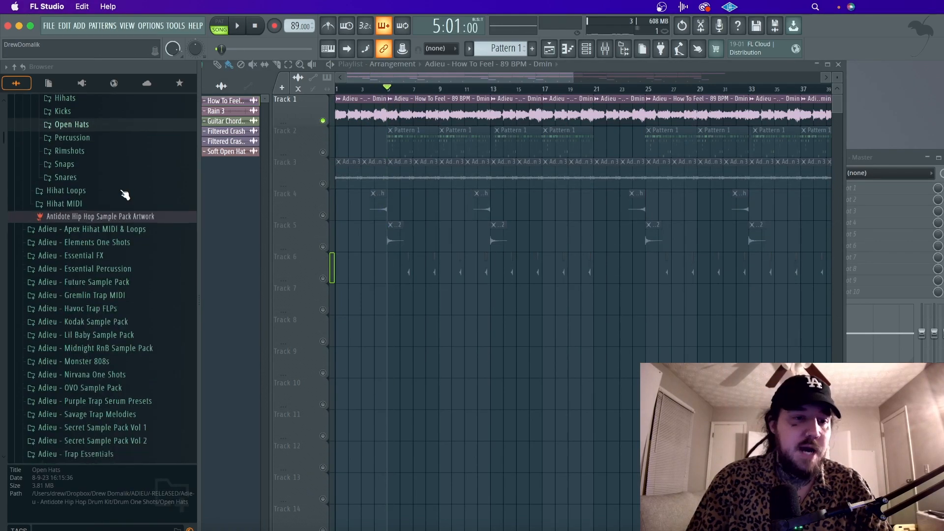
pyautogui.scroll(2, 125, 194)
pyautogui.scroll(-4, 124, 195)
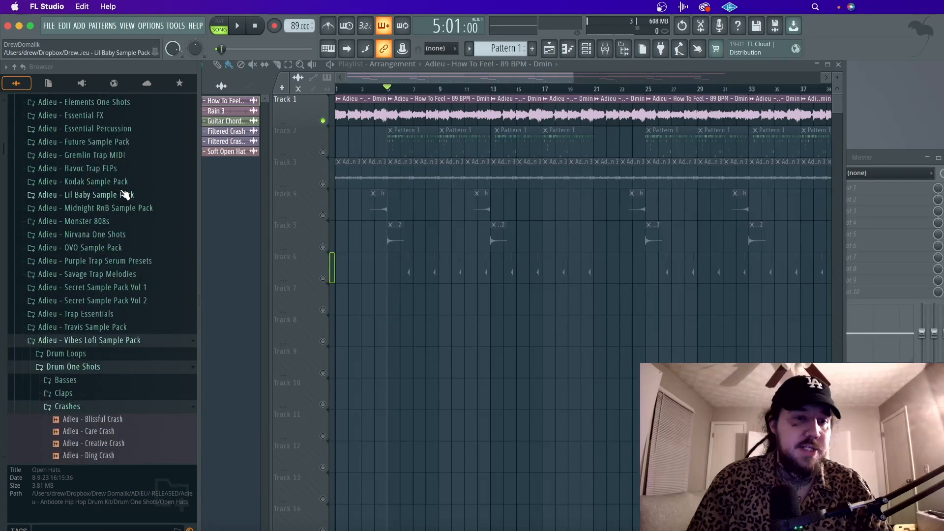
pyautogui.scroll(8, 111, 233)
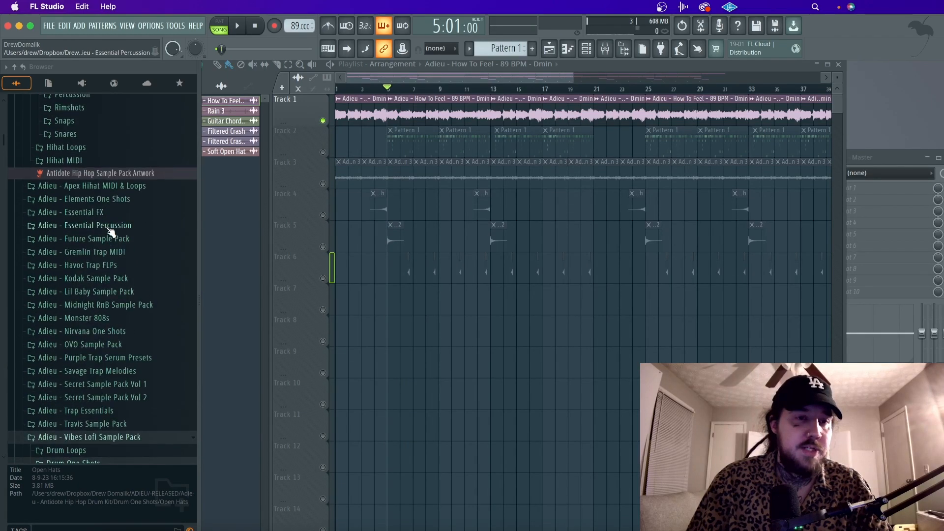
pyautogui.scroll(1, 109, 212)
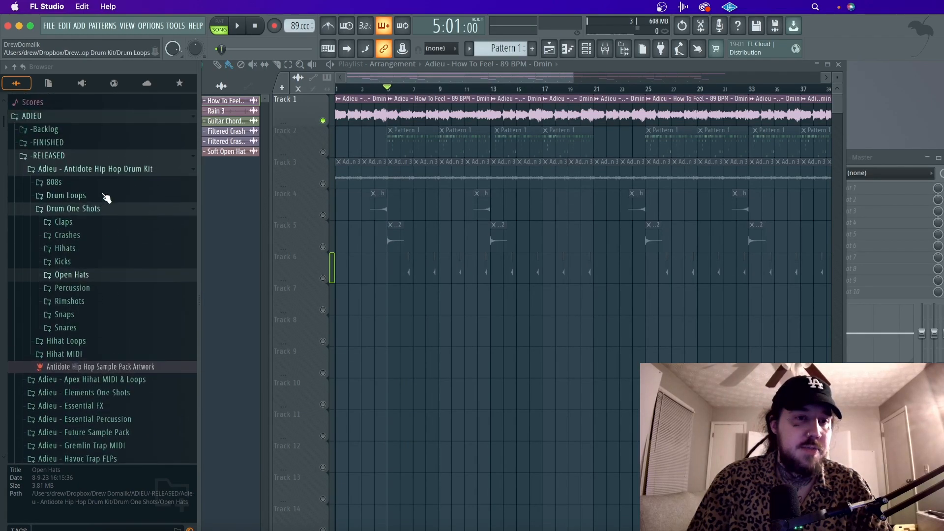
pyautogui.click(98, 173)
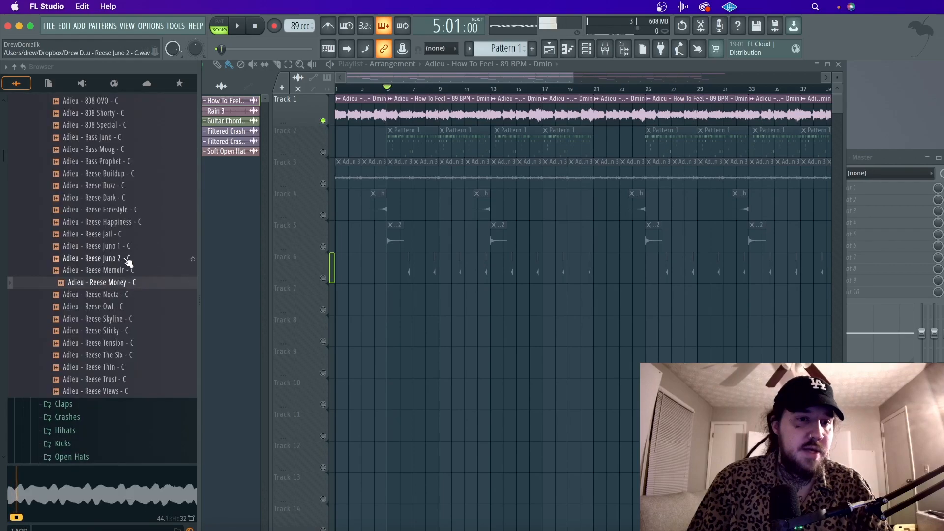
# Audition the Reese bass one-shots and load Adieu - Reese Owl - C as a new channel
pyautogui.click(128, 245)
pyautogui.click(125, 210)
pyautogui.click(127, 198)
pyautogui.click(126, 190)
pyautogui.click(127, 308)
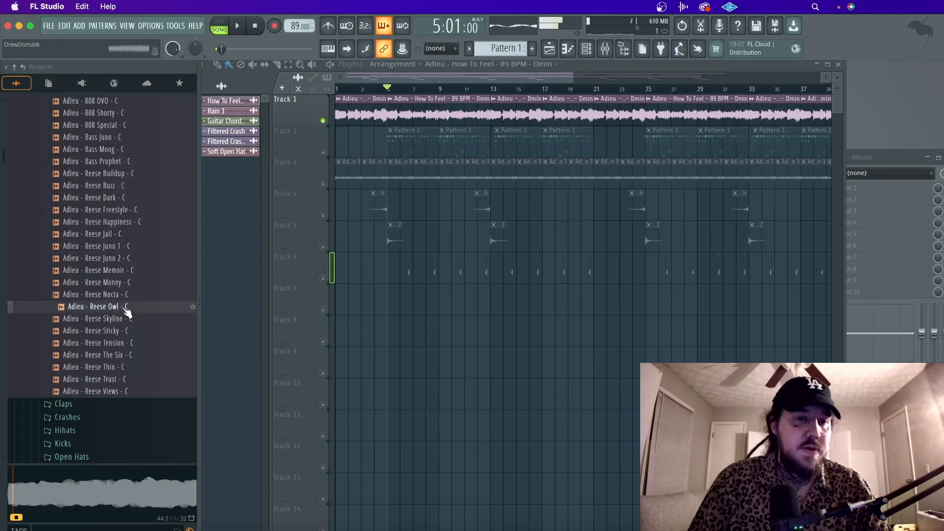
pyautogui.click(593, 57)
pyautogui.moveTo(112, 308); pyautogui.dragTo(317, 213)
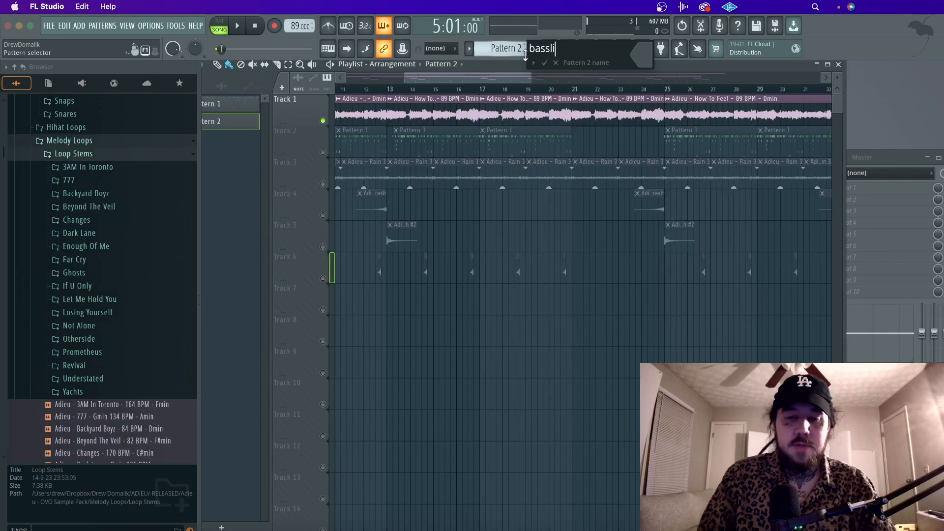
# Name Pattern 2 "bassline", place it on Track 7 at bar 13, and leave only Tracks 1 and 7 audible
pyautogui.write('ine')
pyautogui.press('Return')
pyautogui.click(396, 295)
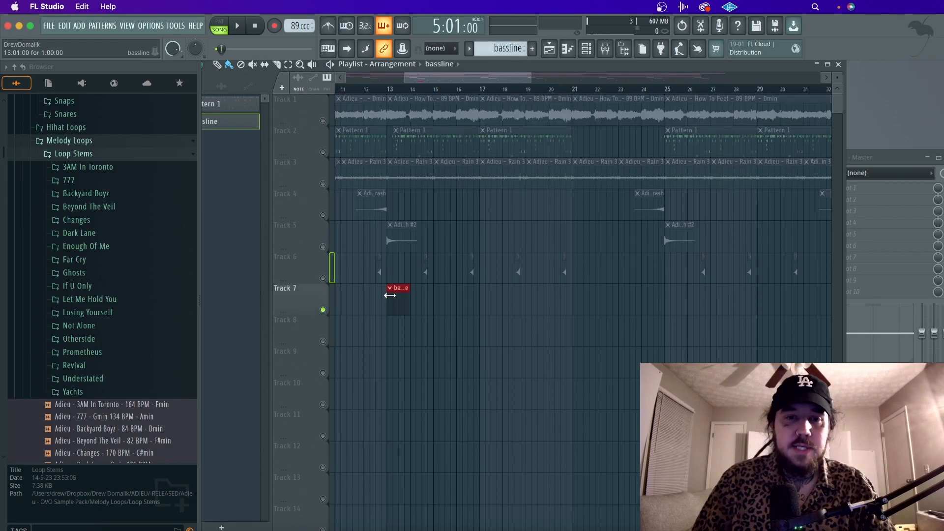
pyautogui.click(330, 124)
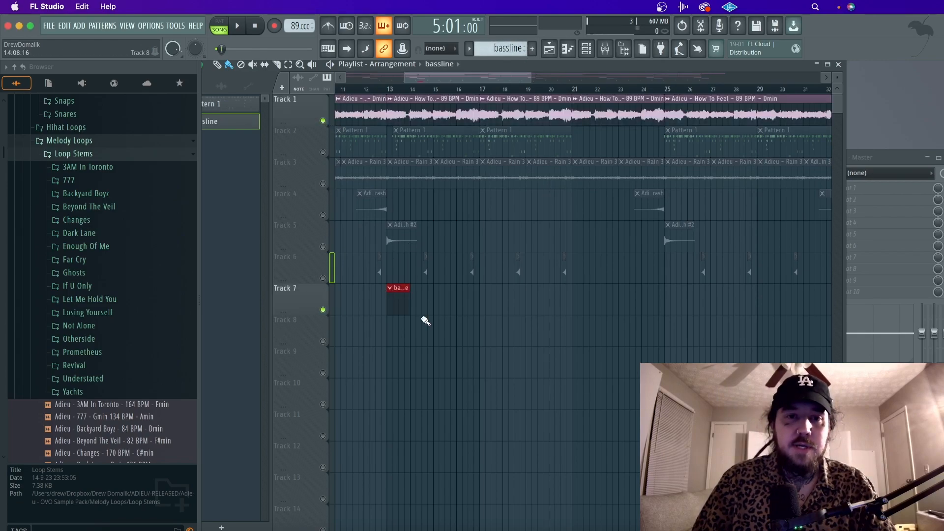
# In the bassline pattern, draw three-beat Reese Owl notes on A#4 at bar 1 and G5 at bar 2
pyautogui.doubleClick(400, 302)
pyautogui.rightClick(334, 318)
pyautogui.click(354, 311)
pyautogui.moveTo(301, 203); pyautogui.dragTo(300, 251)
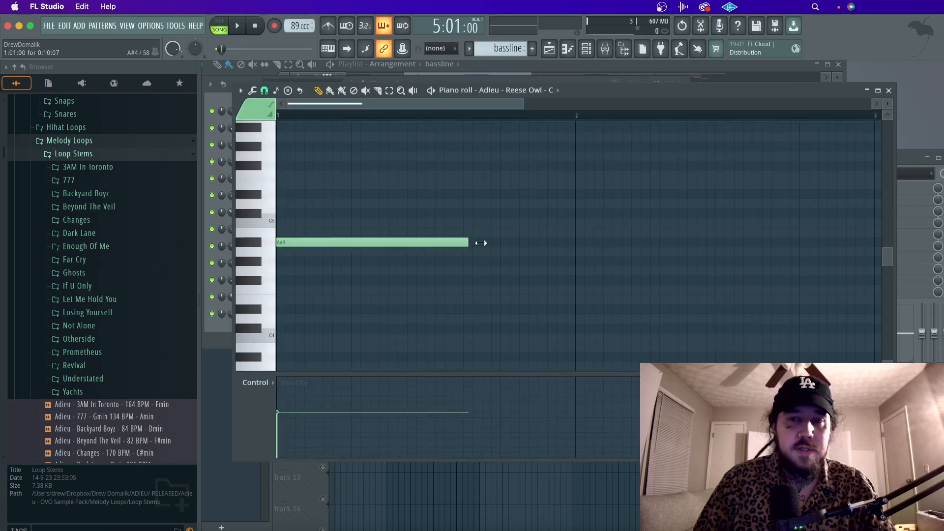
pyautogui.moveTo(490, 242); pyautogui.dragTo(499, 242)
pyautogui.moveTo(592, 164); pyautogui.dragTo(593, 154)
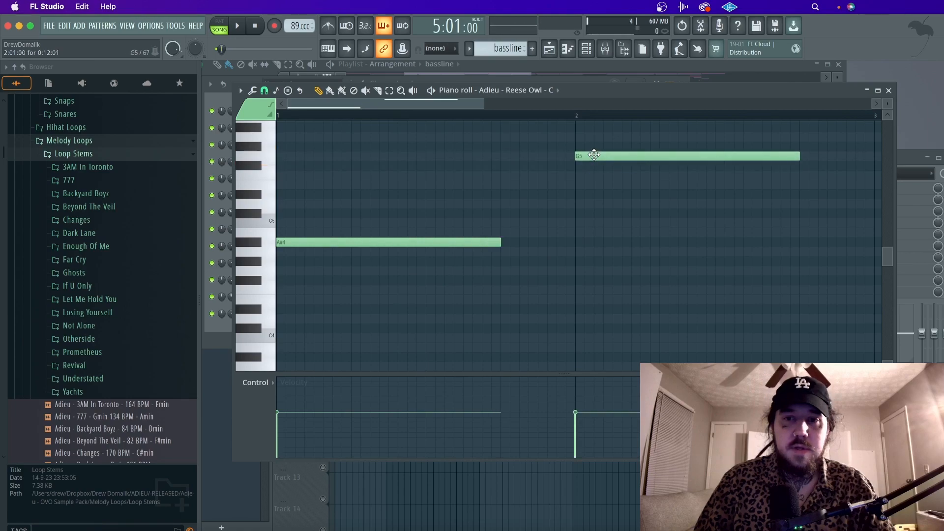
# Add matching three-beat F5 notes at the start of bars 3 and 4 of the bassline
pyautogui.scroll(-2, 619, 192)
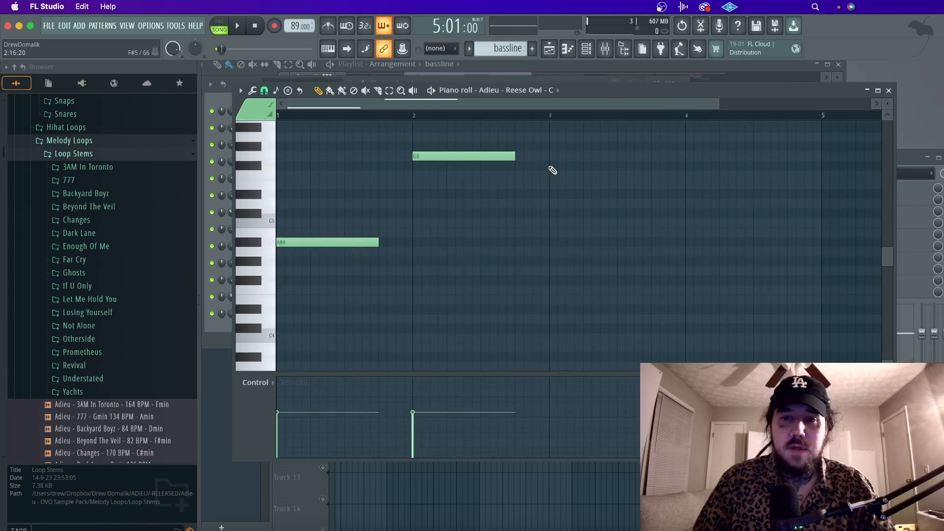
pyautogui.click(552, 167)
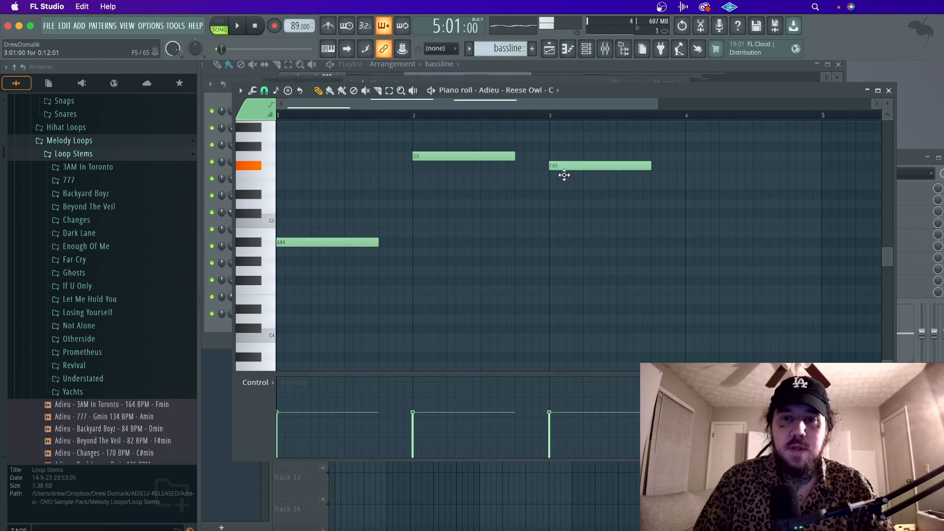
pyautogui.moveTo(564, 174); pyautogui.dragTo(564, 176)
pyautogui.click(688, 175)
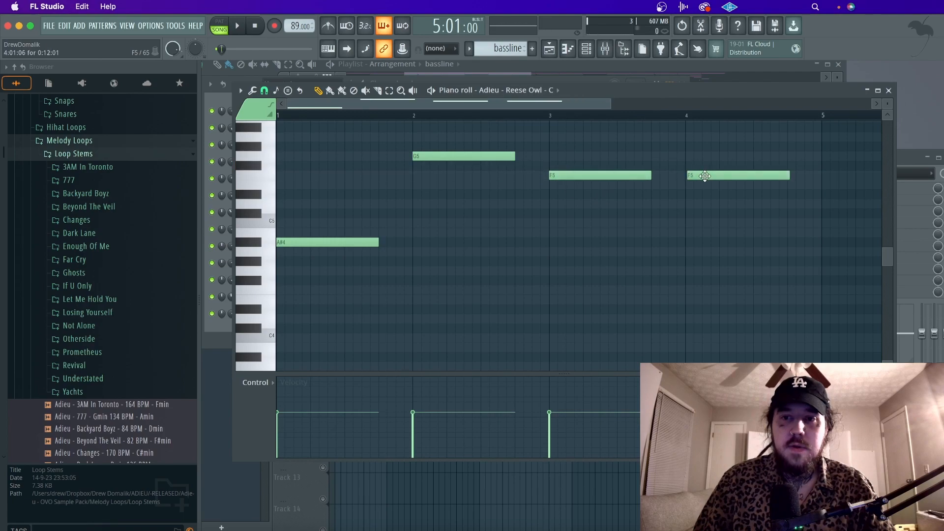
# Play the bassline with the loop from bar 13 and raise the velocity of all its notes
pyautogui.click(503, 498)
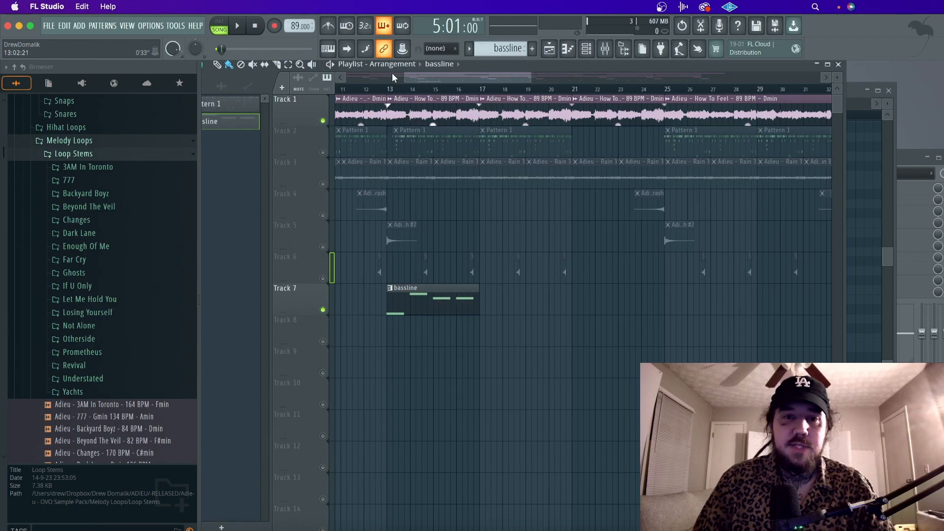
pyautogui.press('space')
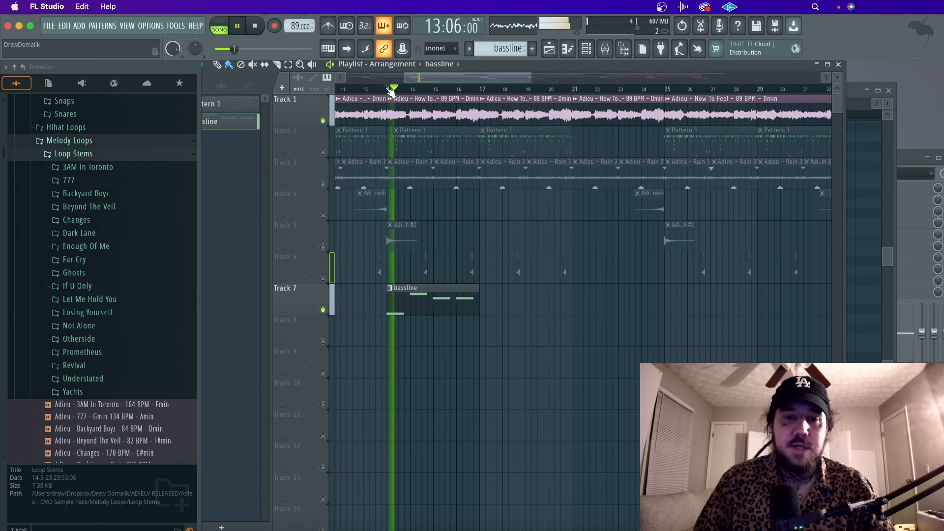
pyautogui.doubleClick(394, 305)
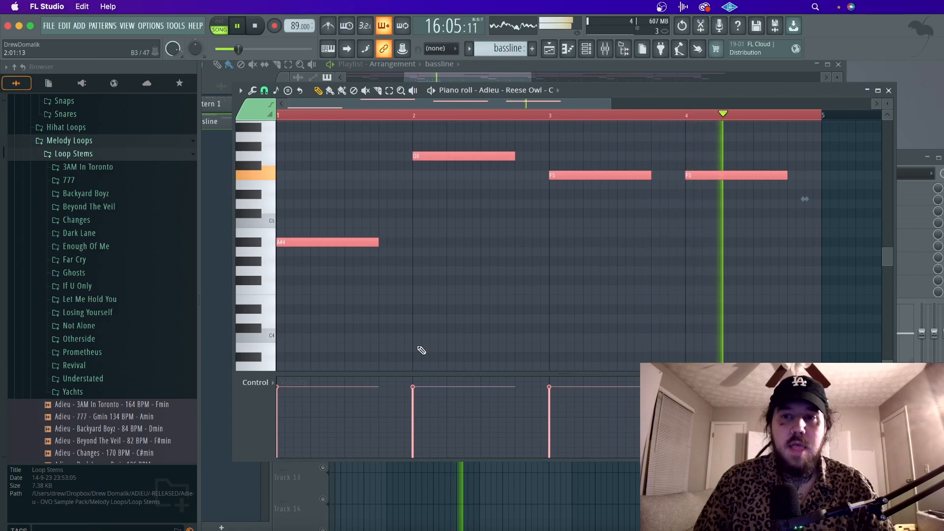
pyautogui.click(548, 237)
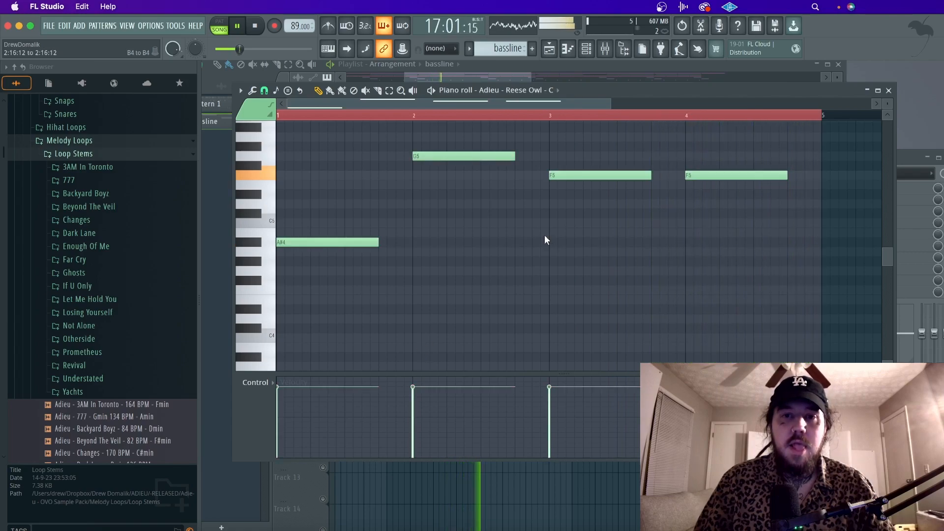
# Enable the volume envelope on the Reese Owl channel and listen to the bassline again from bar 13
pyautogui.press('space')
pyautogui.press('F6')
pyautogui.click(298, 315)
pyautogui.click(330, 200)
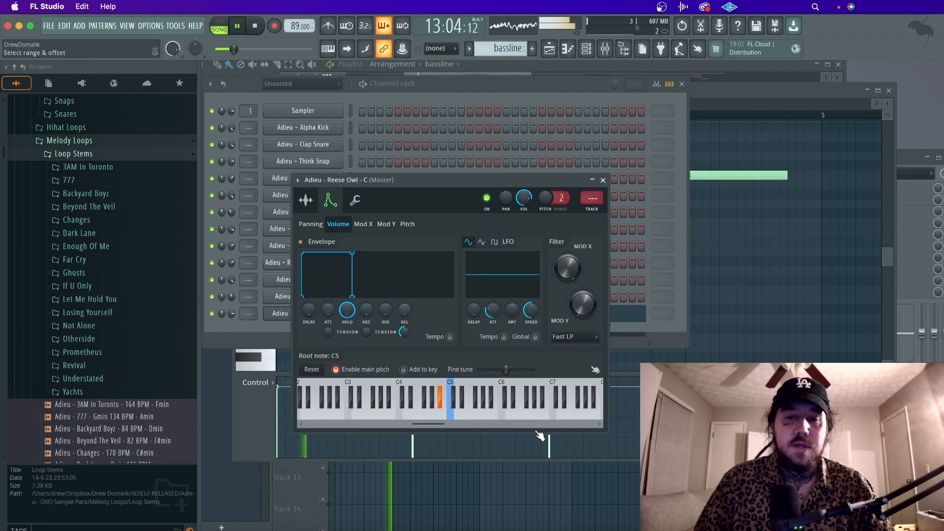
pyautogui.press('F5')
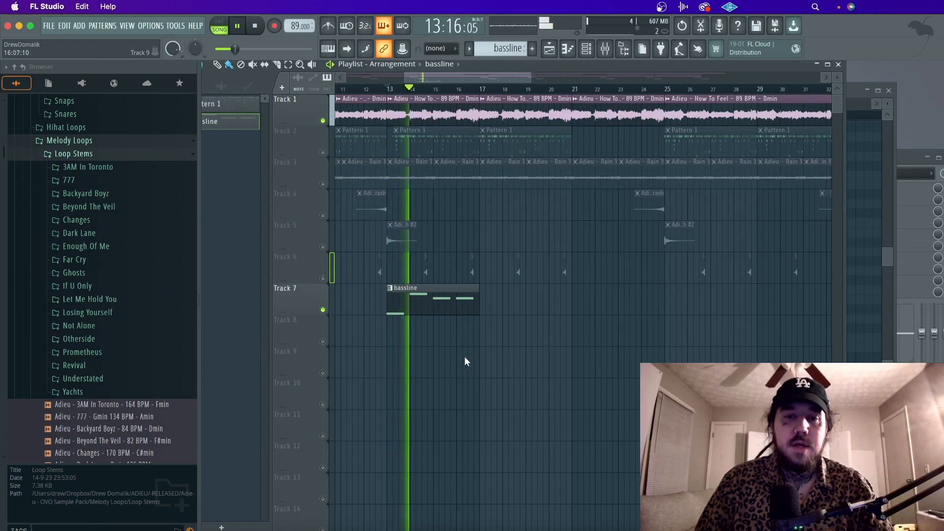
# Repeat the bassline clip on Track 7 under every drum section and turn all tracks back on
pyautogui.scroll(5, 418, 306)
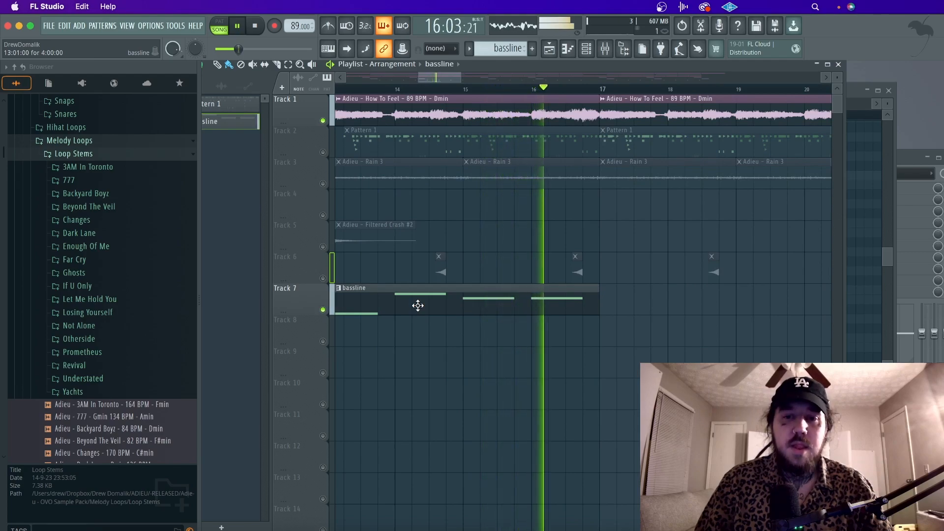
pyautogui.scroll(-3, 418, 306)
pyautogui.click(448, 314)
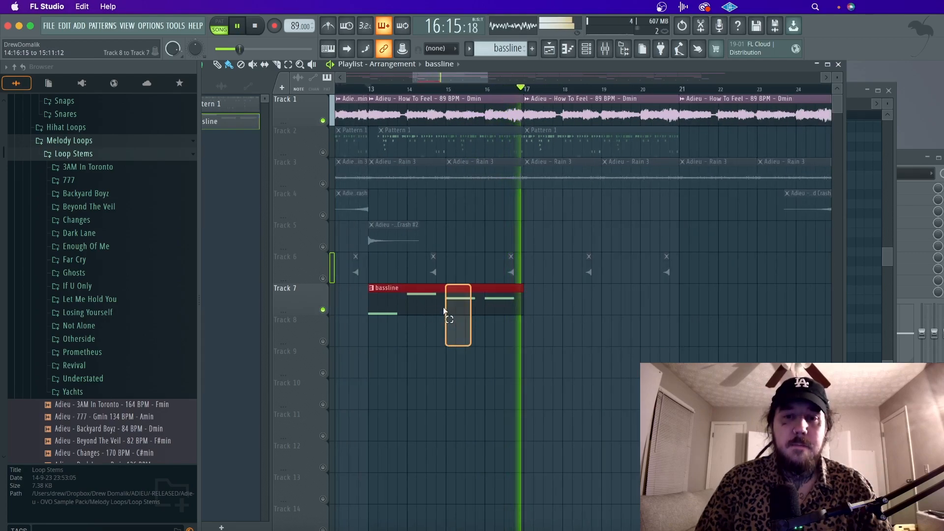
pyautogui.press('space')
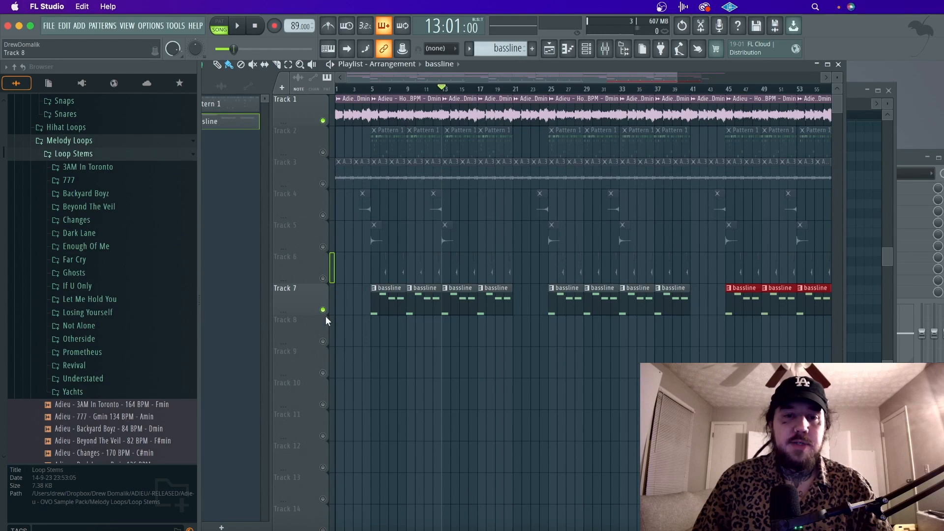
pyautogui.rightClick(323, 310)
pyautogui.rightClick(323, 310)
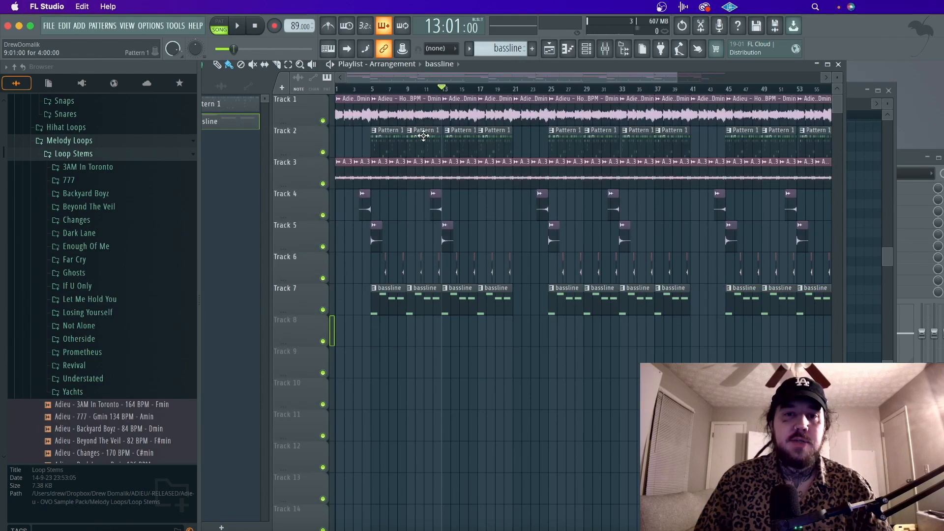
# Route the drum, Reese Owl, crash and open hat channels to their own mixer tracks
pyautogui.doubleClick(423, 136)
pyautogui.click(587, 50)
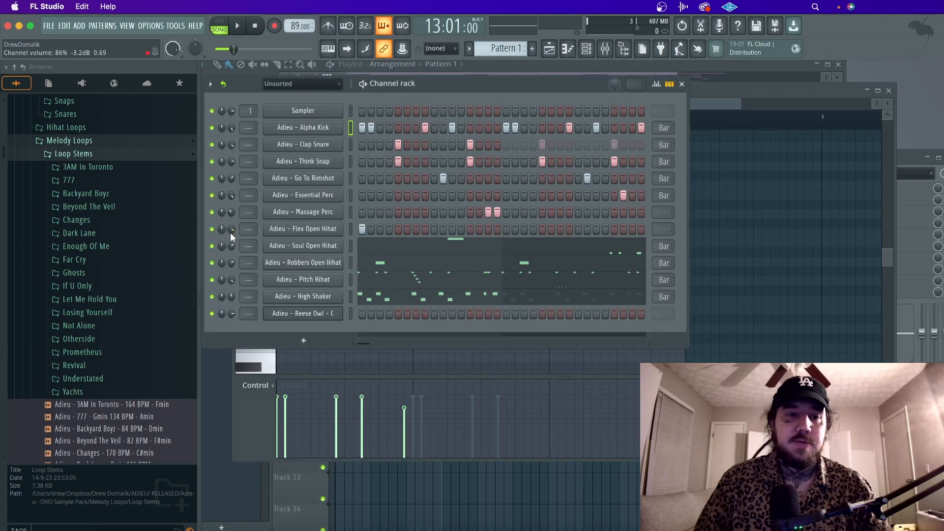
pyautogui.press('F5')
pyautogui.click(454, 114)
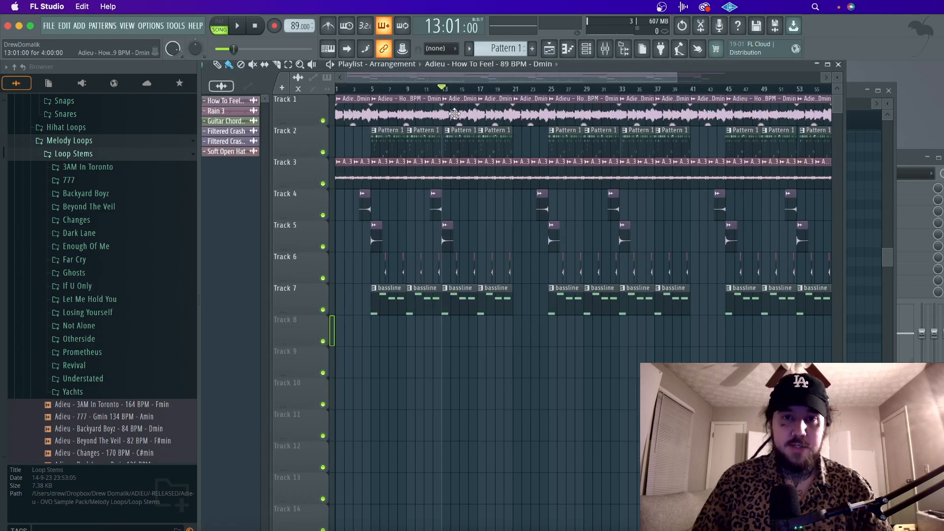
pyautogui.doubleClick(455, 112)
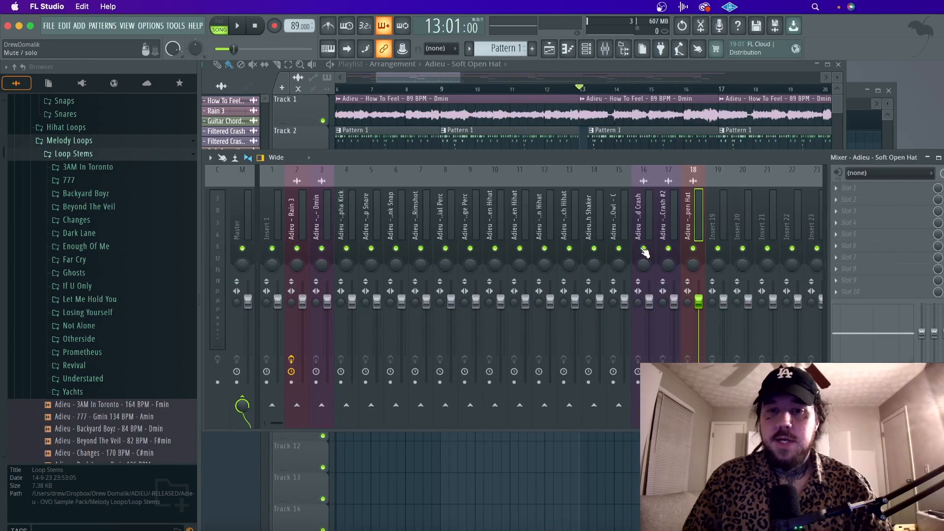
pyautogui.click(613, 239)
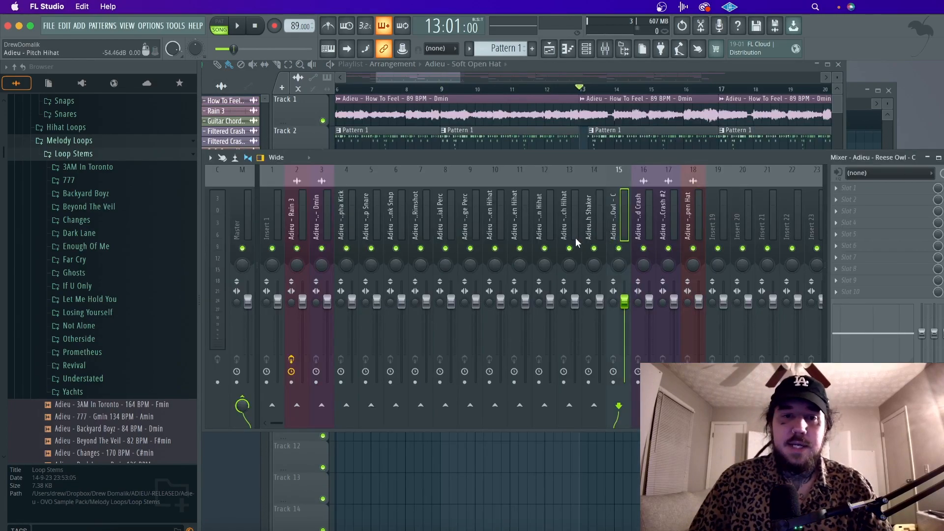
# Set the playhead to bar 5 and load Fruity Parametric EQ 2 in the first effect slot of the How To Feel mixer track
pyautogui.hscroll(-5, 437, 119)
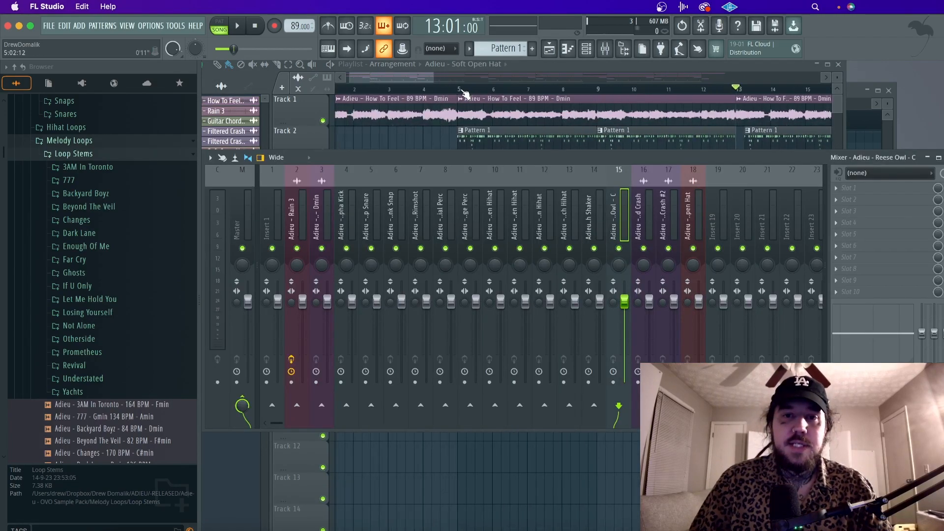
pyautogui.click(462, 91)
pyautogui.click(586, 48)
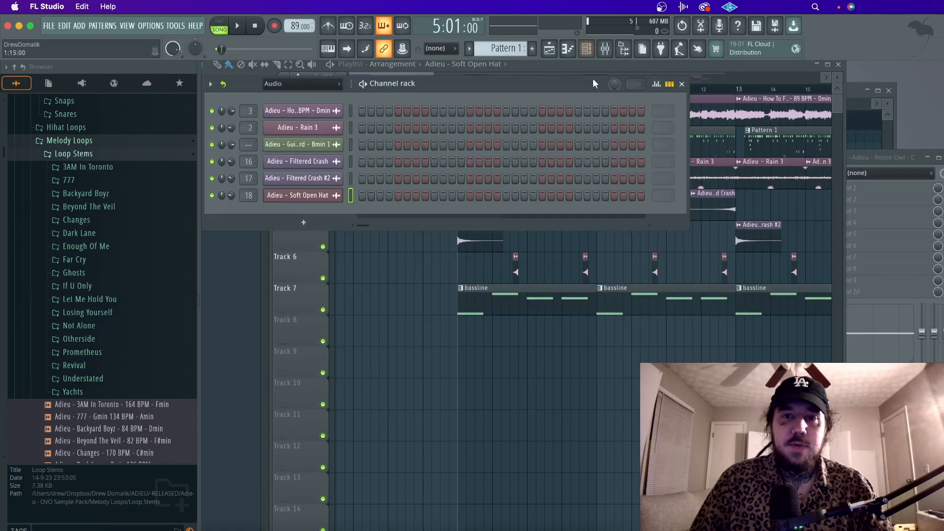
pyautogui.click(605, 49)
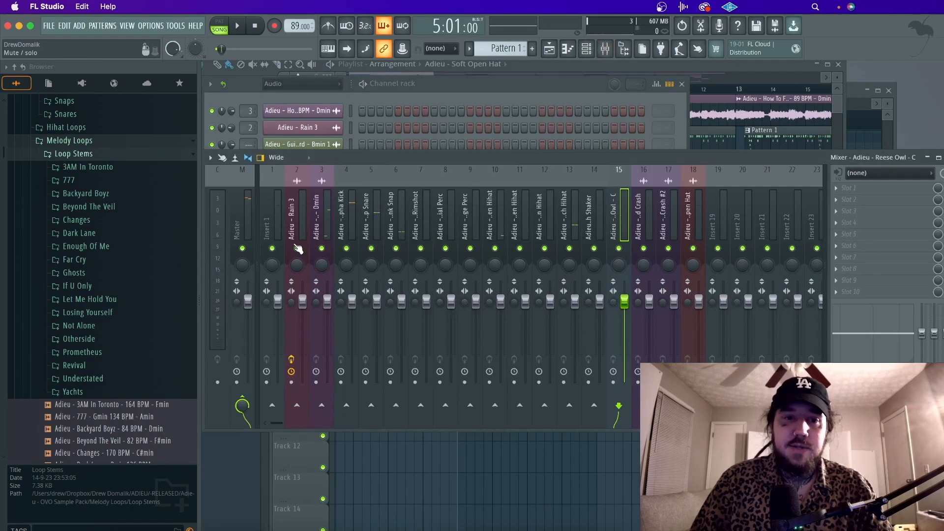
pyautogui.click(319, 226)
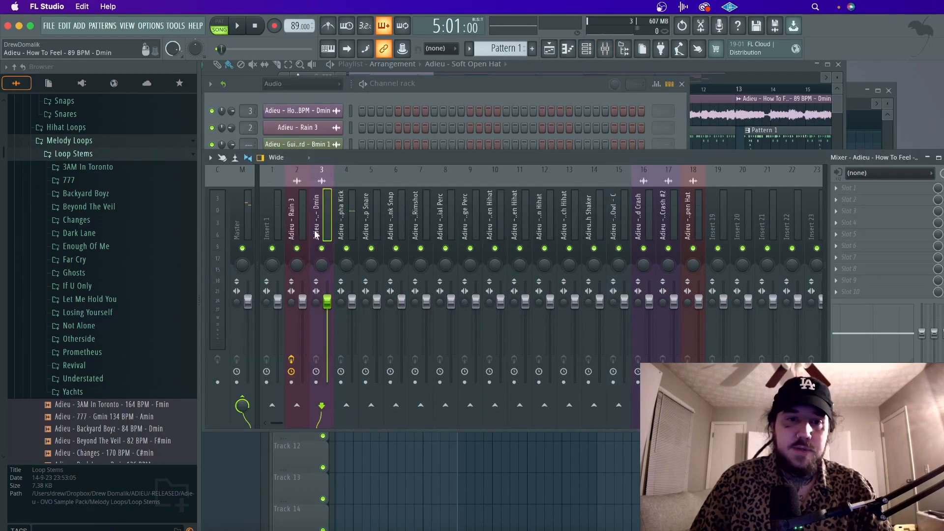
pyautogui.click(840, 189)
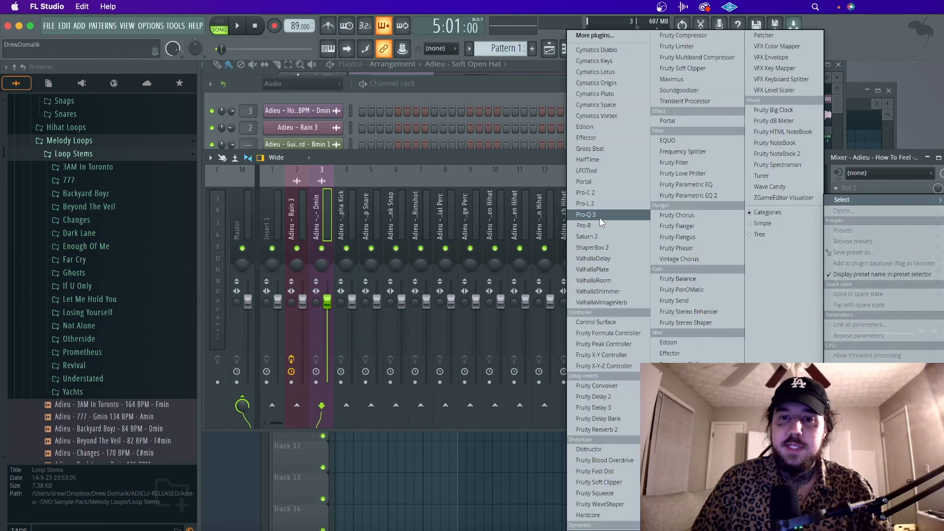
pyautogui.click(716, 196)
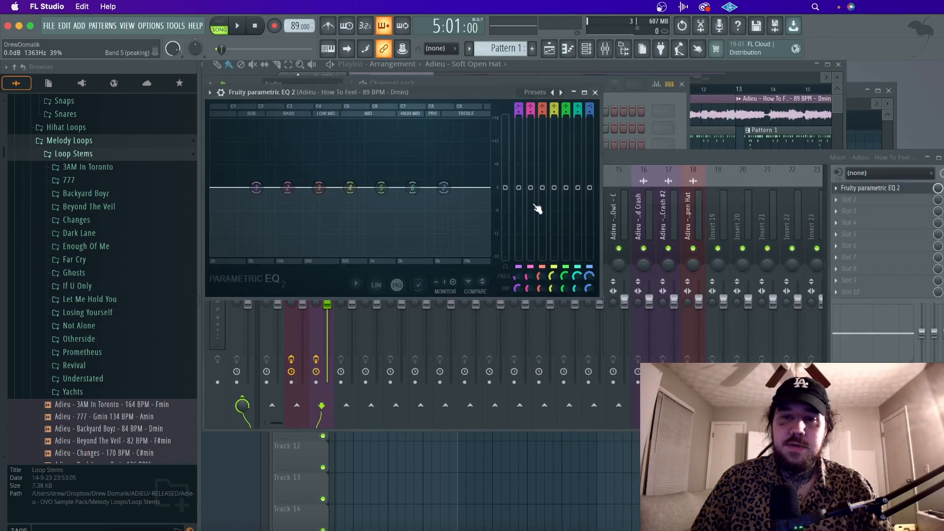
# Pull EQ band 1 of the How To Feel mixer track down to -18 dB at about 142 Hz and play the beat
pyautogui.moveTo(256, 187); pyautogui.dragTo(278, 256)
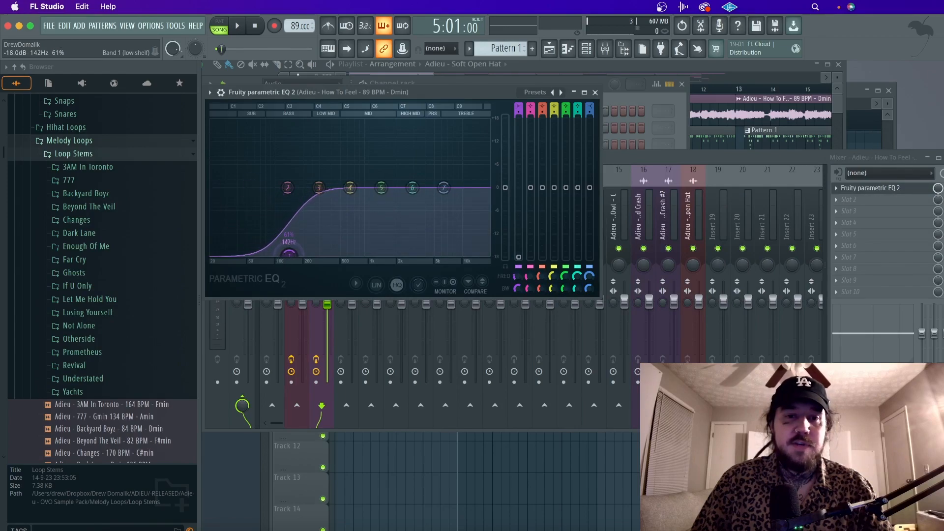
pyautogui.press('Escape')
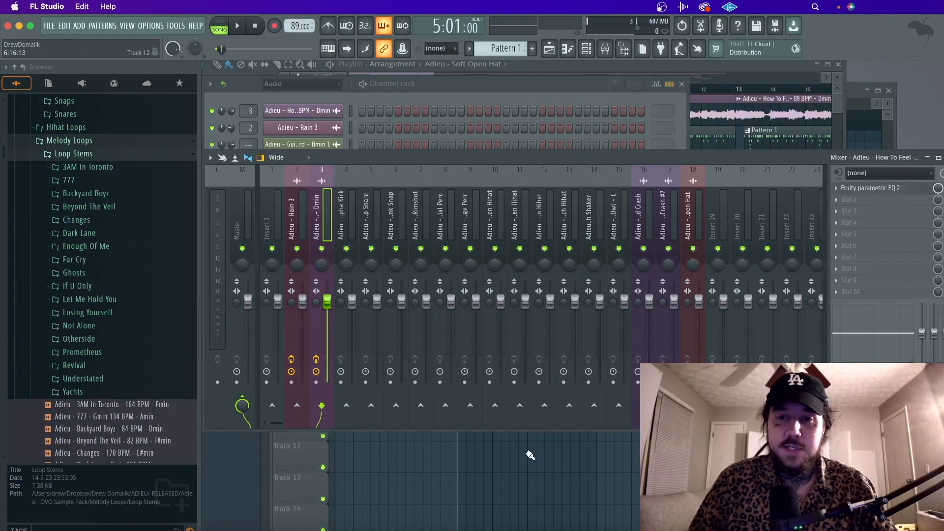
pyautogui.keyDown('super'); pyautogui.click(512, 487); pyautogui.keyUp('super')
pyautogui.press('space')
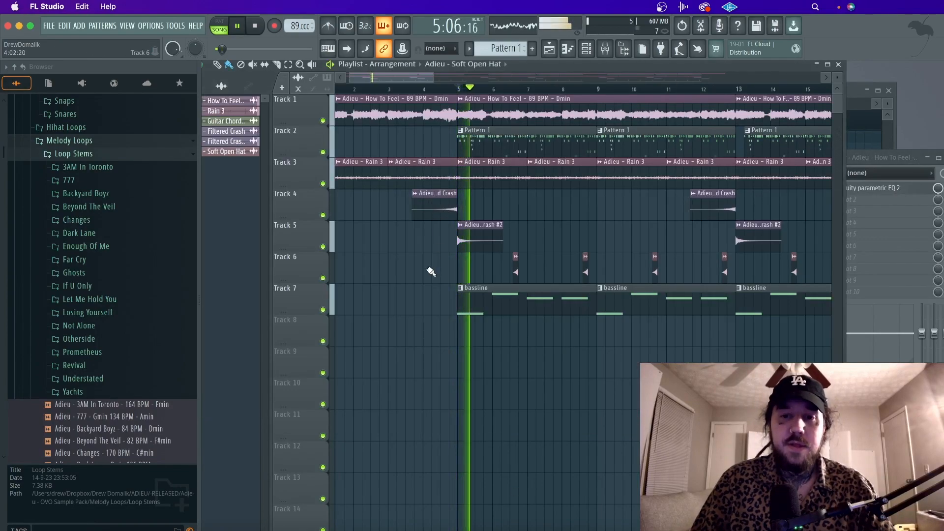
# Open the bassline pattern, raise the Reese Owl mixer track to 4.9 dB and adjust that channel's volume in the channel rack
pyautogui.doubleClick(484, 312)
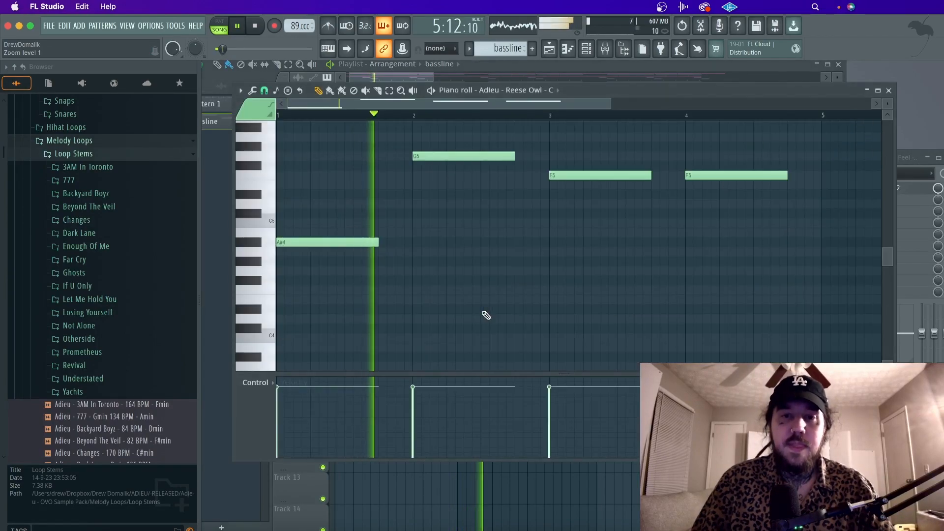
pyautogui.click(604, 48)
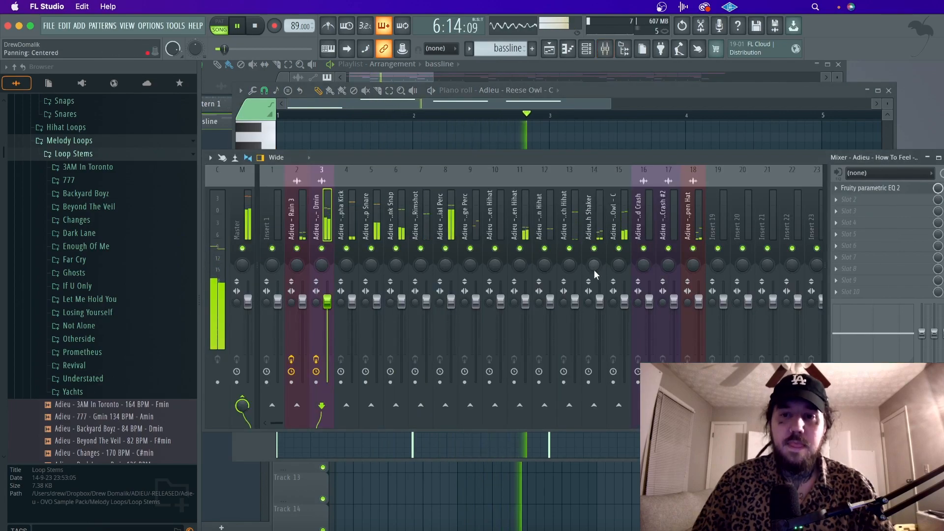
pyautogui.moveTo(624, 301); pyautogui.dragTo(624, 285)
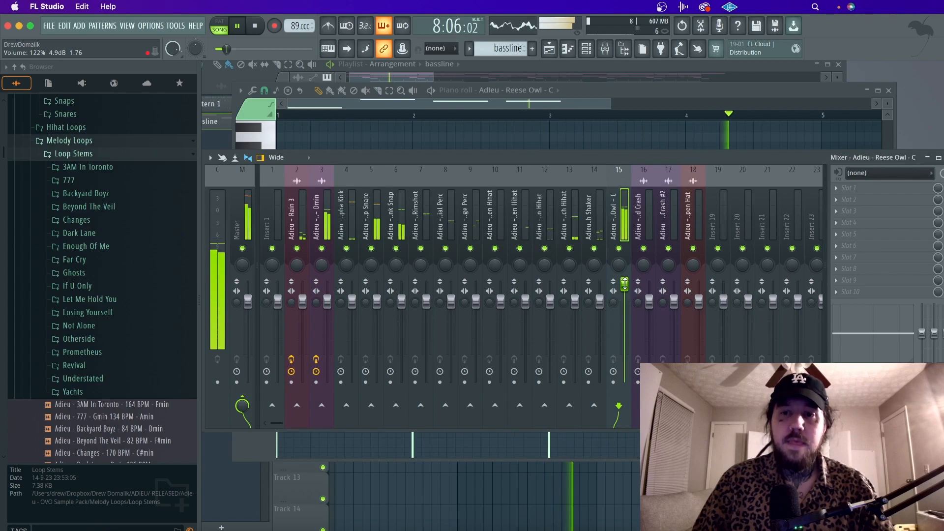
pyautogui.click(599, 48)
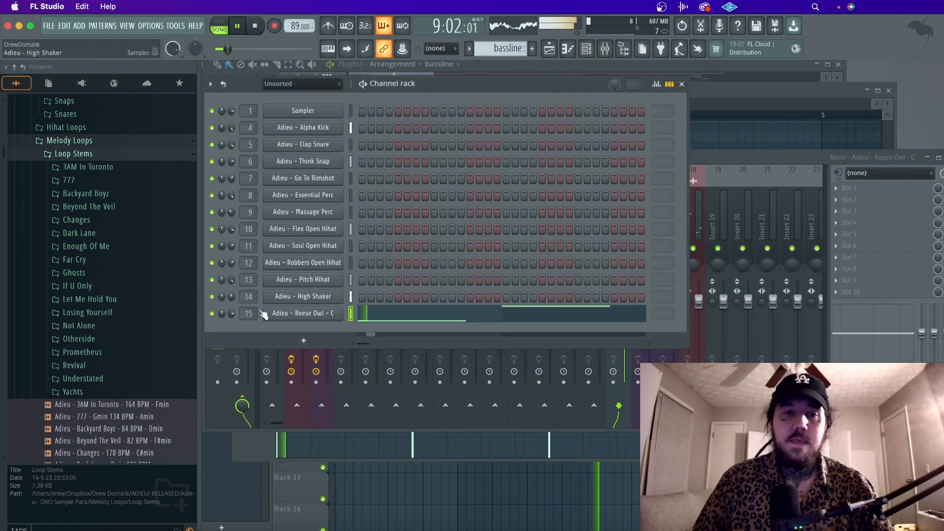
pyautogui.moveTo(232, 313); pyautogui.dragTo(232, 315)
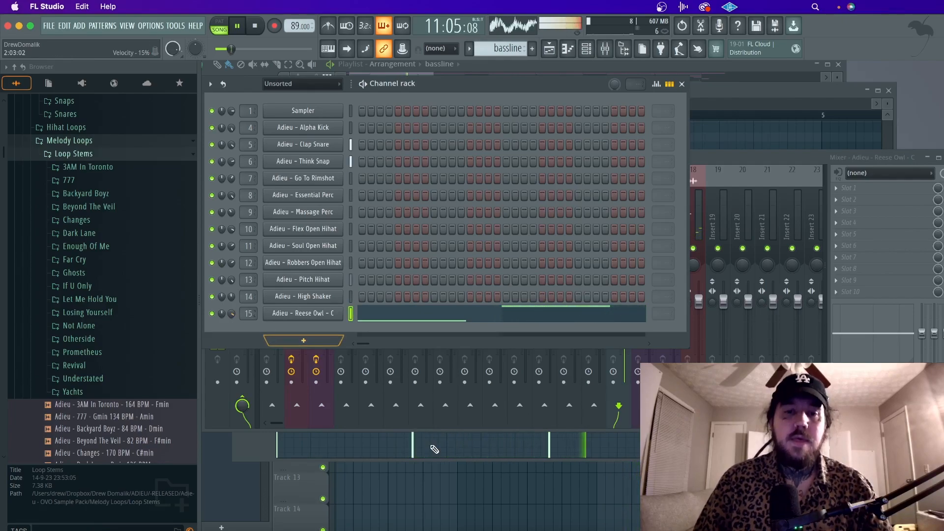
# Raise the Alpha Kick mixer track to 1.7 dB and nudge the Clap Snare track's level up slightly
pyautogui.click(730, 157)
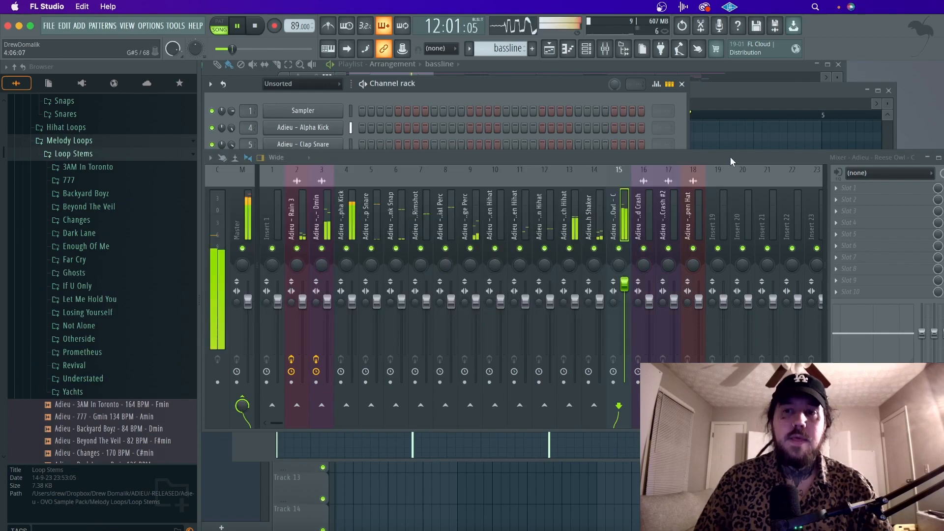
pyautogui.click(352, 299)
pyautogui.moveTo(352, 298); pyautogui.dragTo(352, 294)
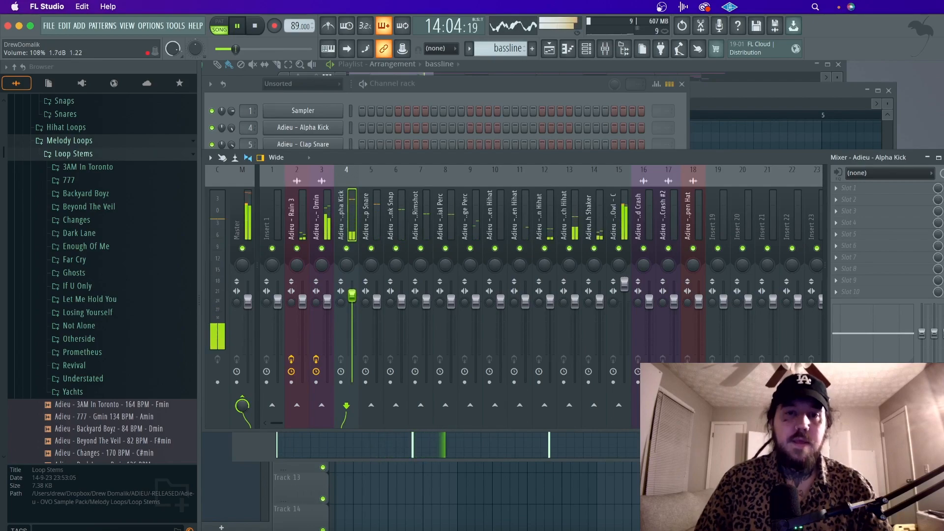
pyautogui.click(377, 300)
pyautogui.moveTo(376, 300); pyautogui.dragTo(377, 300)
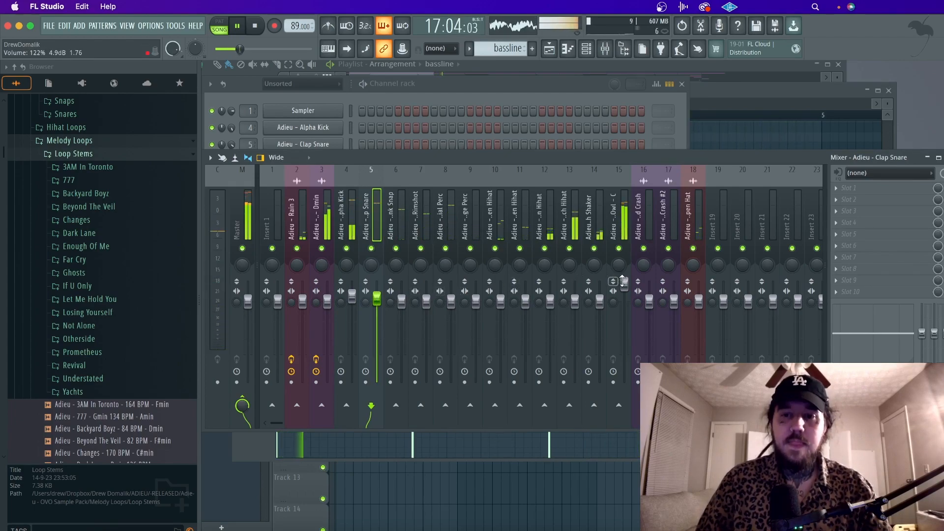
# Set the Reese Owl mixer track's volume to 1.6 dB while listening to the arrangement, and stop playback
pyautogui.click(623, 283)
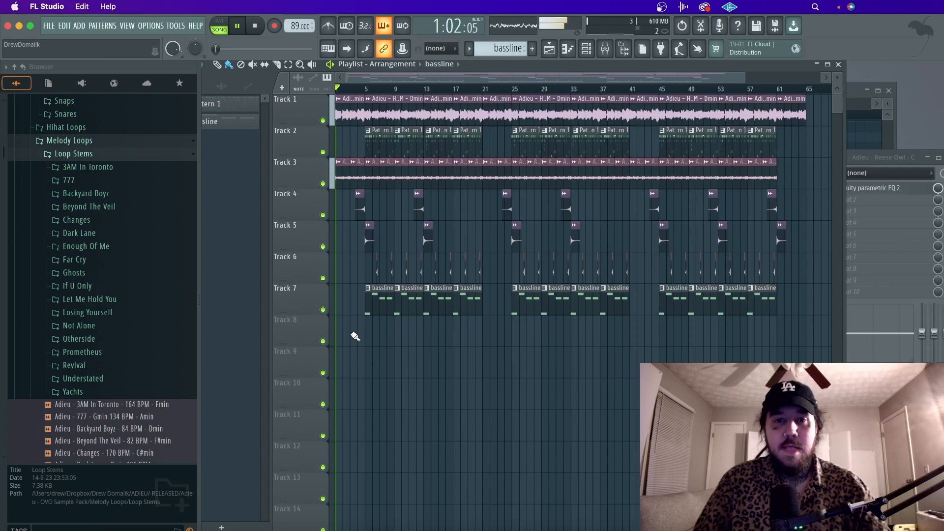
pyautogui.keyDown('ctrl'); pyautogui.scroll(5, 354, 337); pyautogui.keyUp('ctrl')
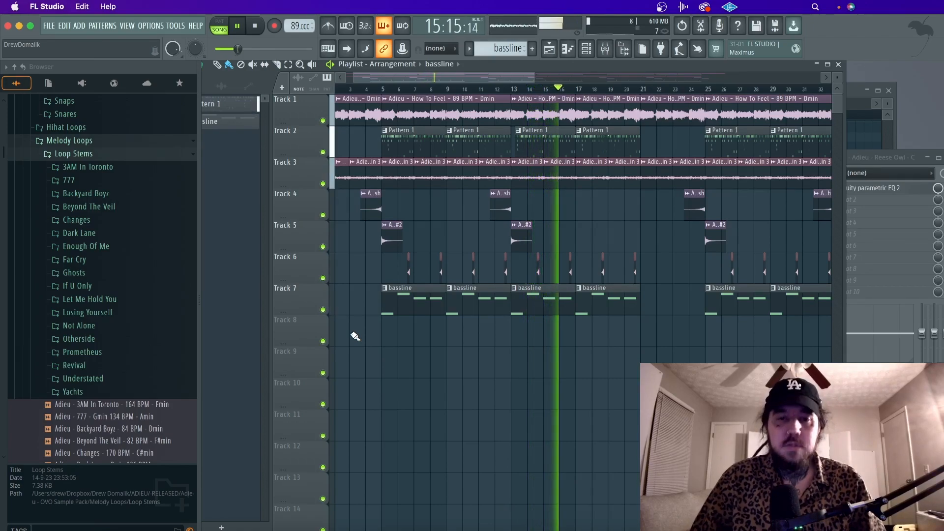
pyautogui.click(586, 54)
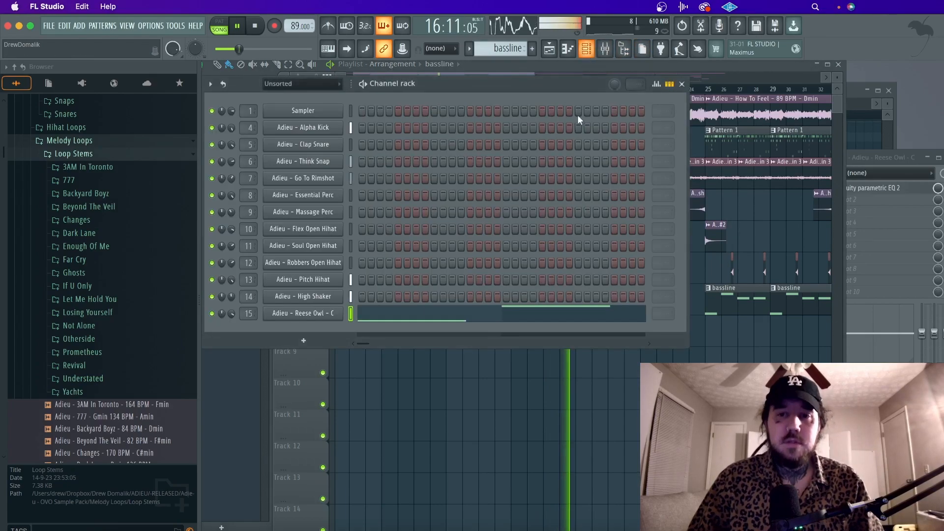
pyautogui.click(605, 53)
pyautogui.moveTo(624, 282); pyautogui.dragTo(623, 294)
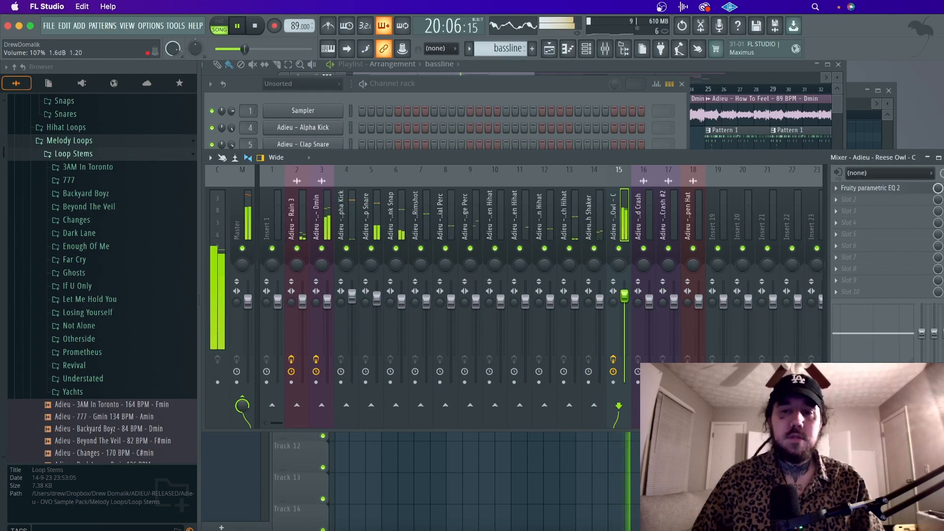
pyautogui.rightClick(576, 468)
pyautogui.press('space')
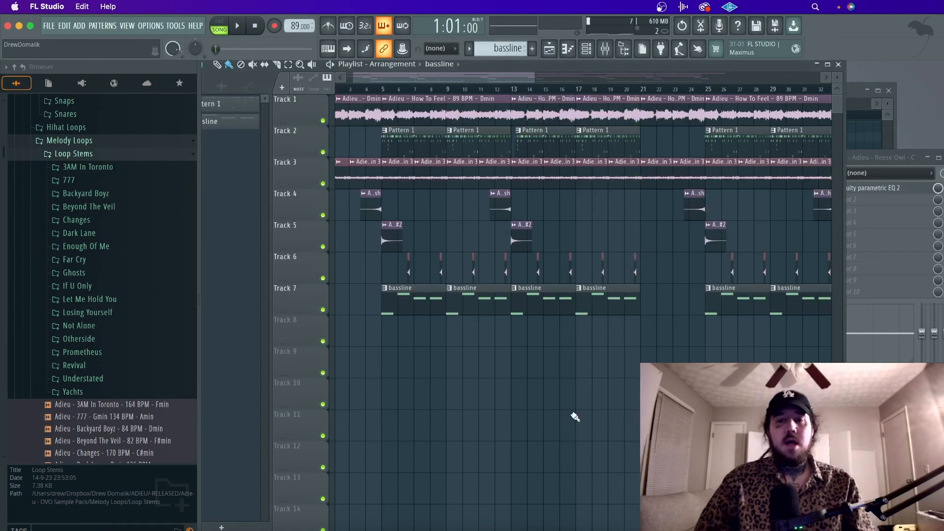